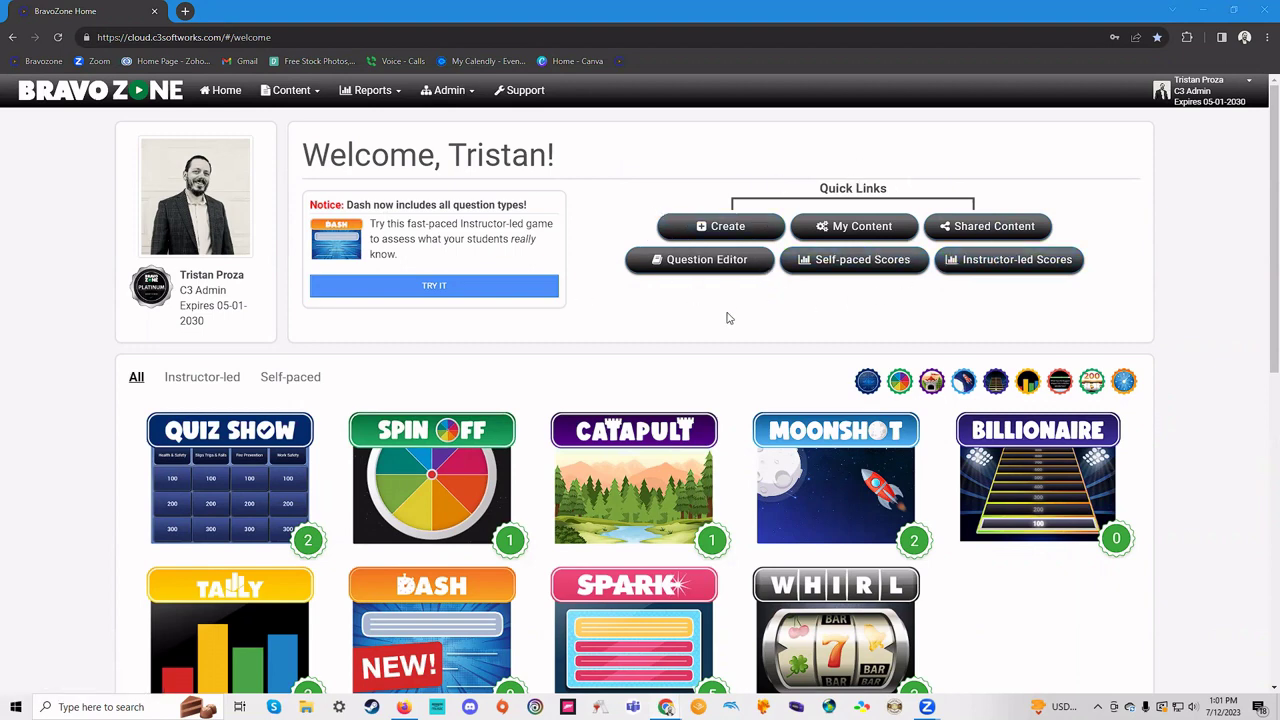
- Find the Catapult game type in the game list and start building a new Catapult game
scroll(700, 335, down, 2)
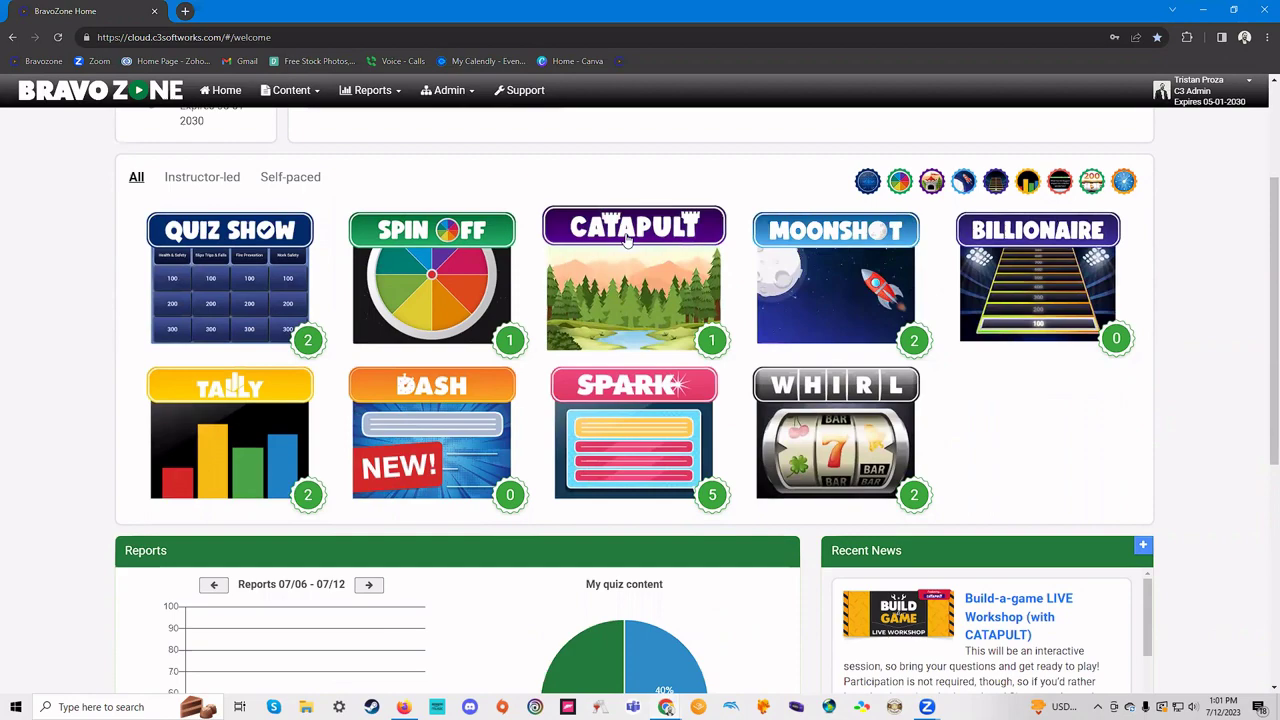
scroll(628, 232, down, 3)
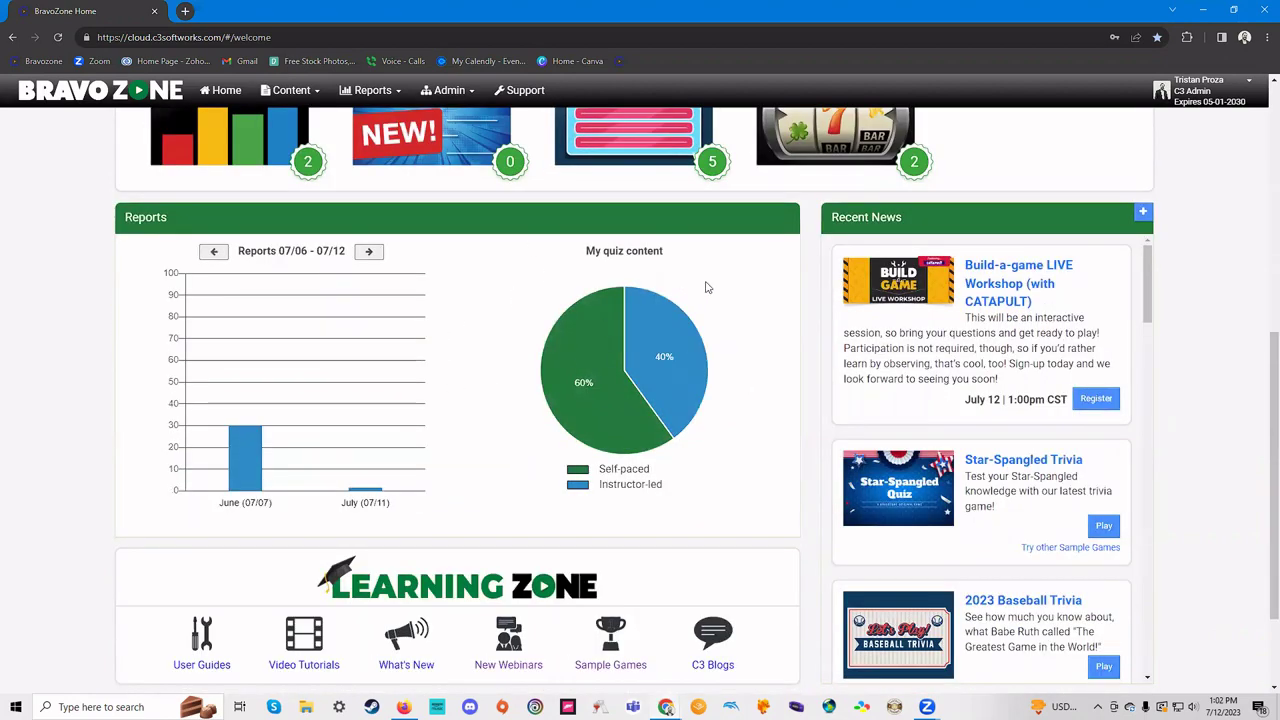
scroll(712, 288, down, 2)
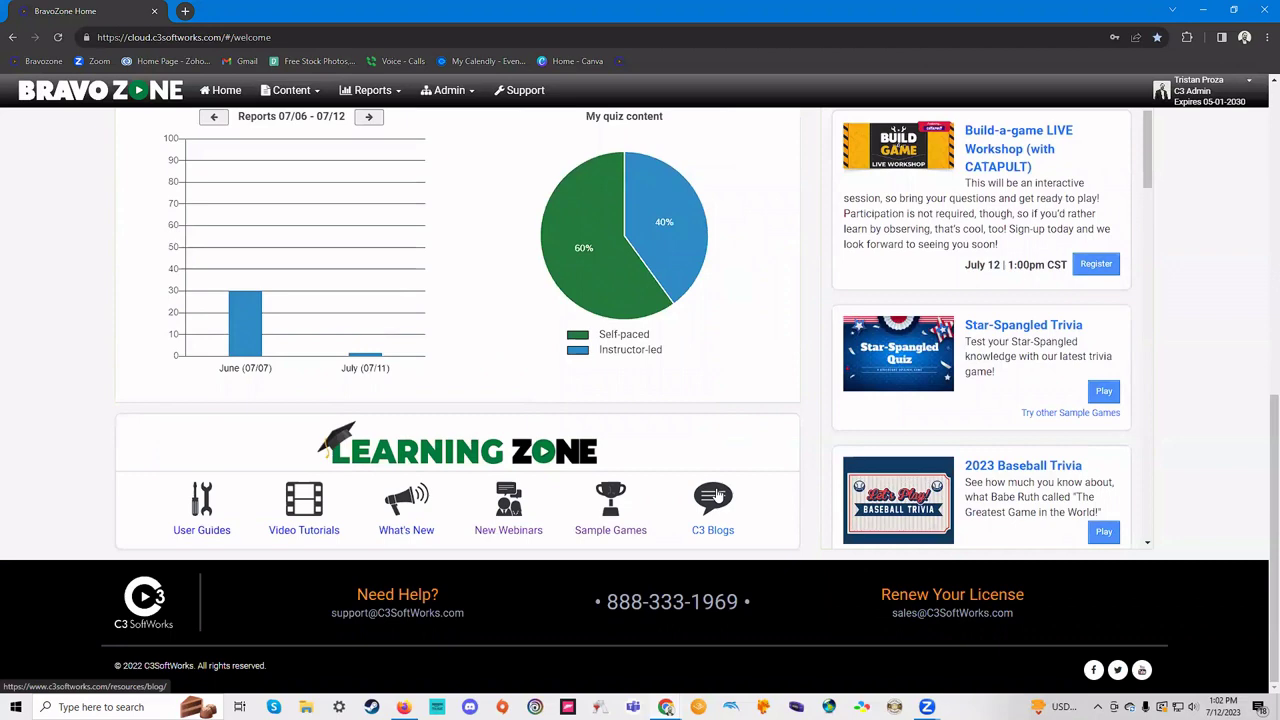
scroll(710, 420, up, 6)
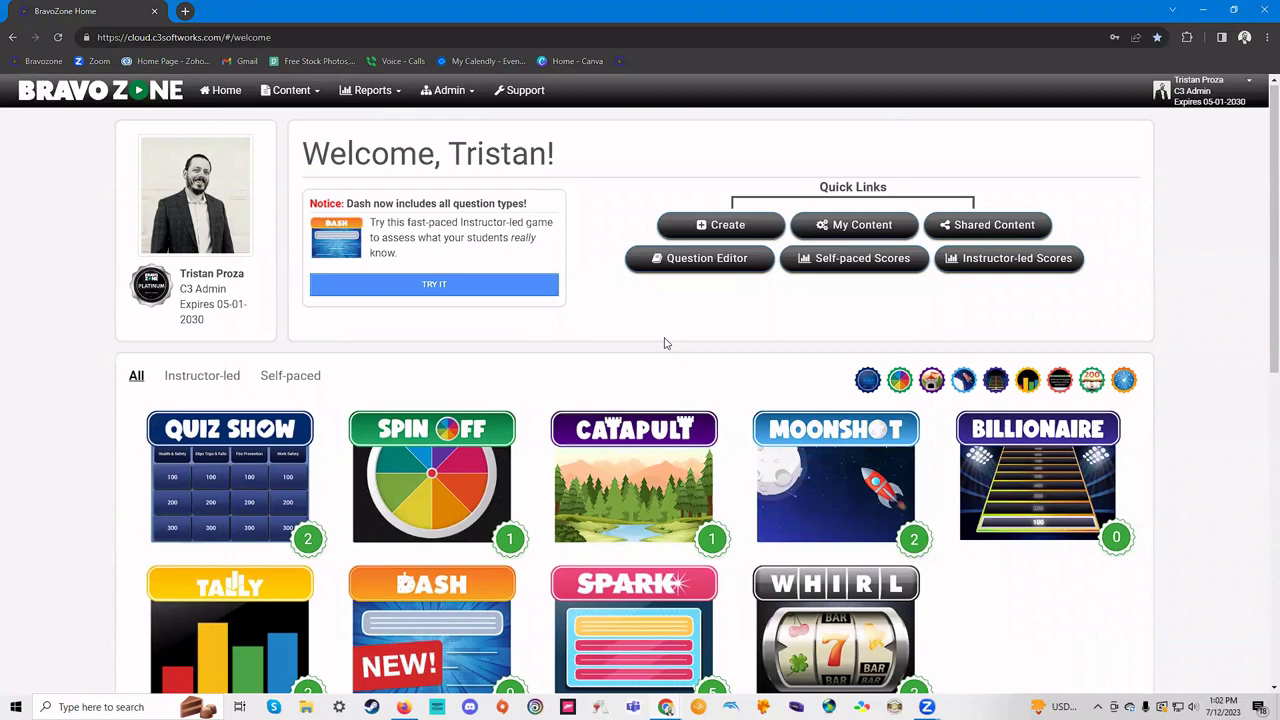
scroll(665, 343, down, 1)
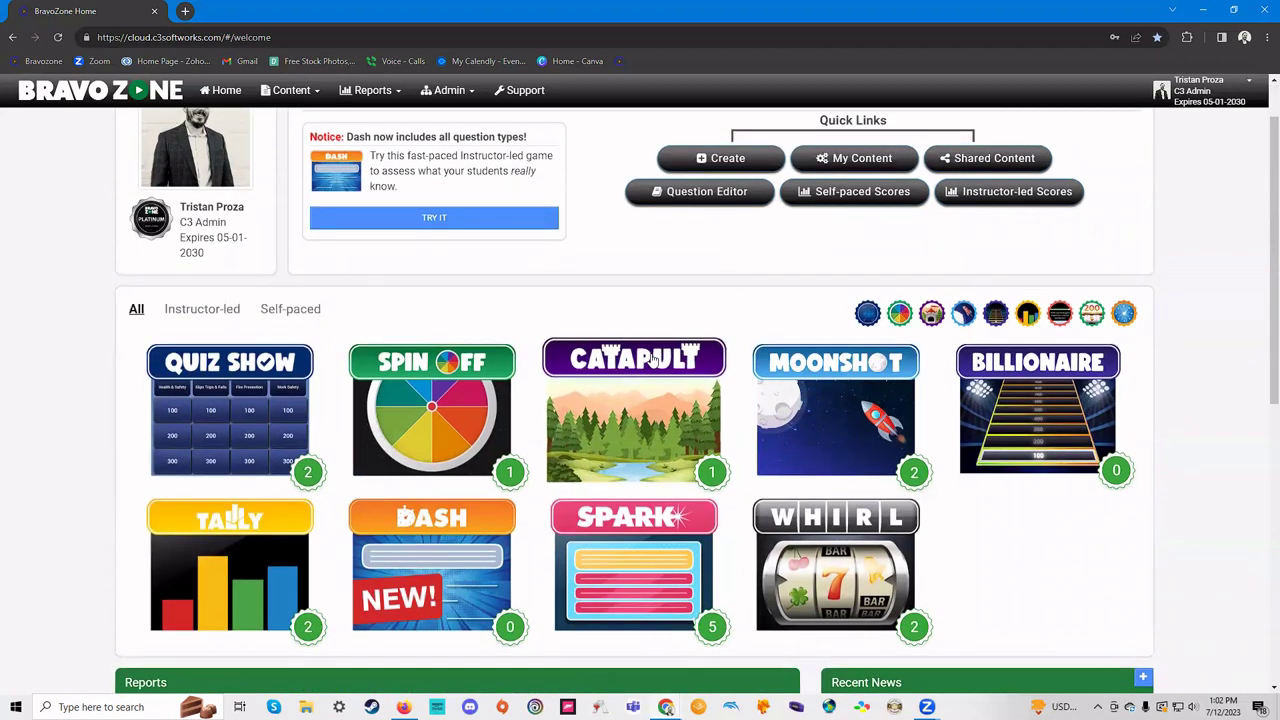
click(652, 357)
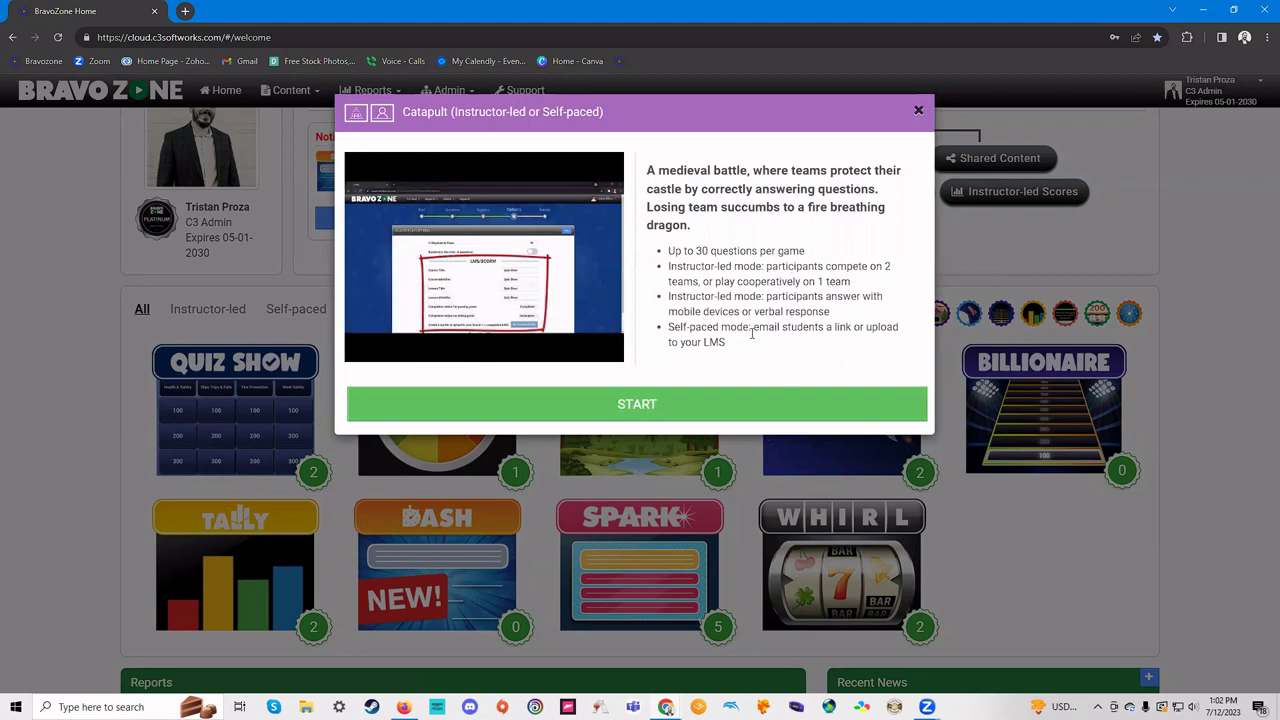
click(748, 406)
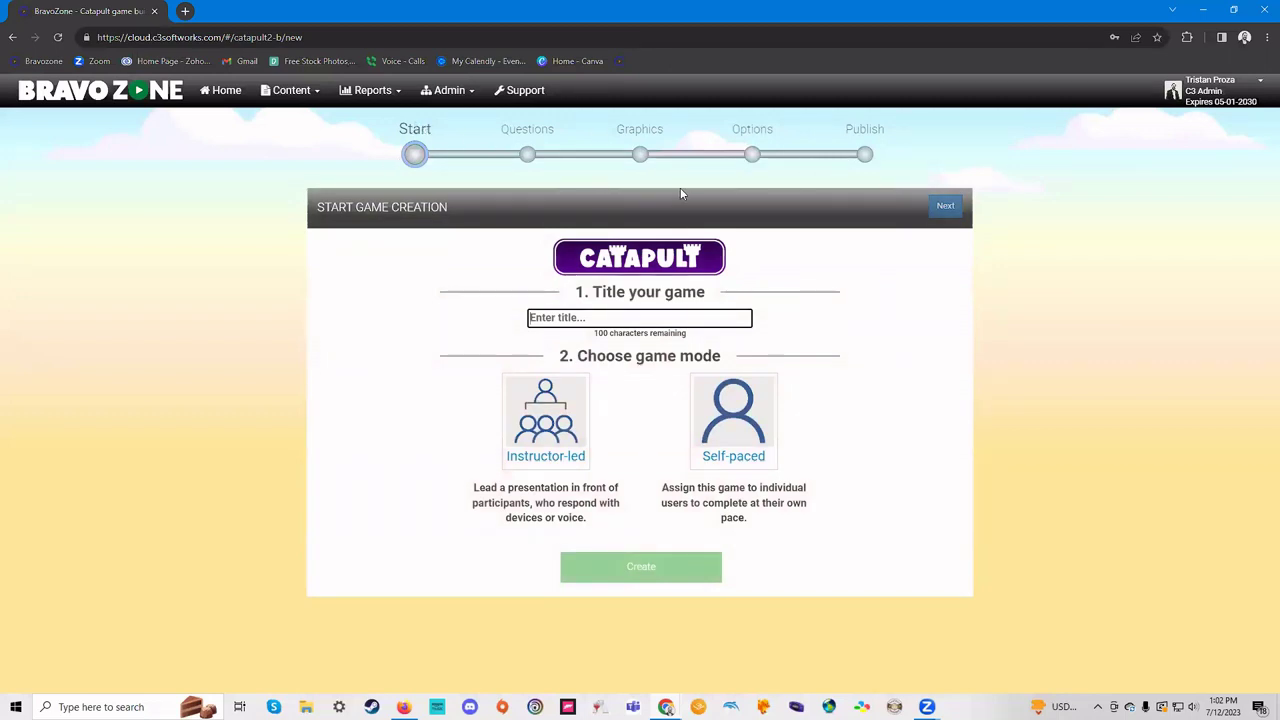
- Title the game 'July BaGL', choose Instructor-led mode, and create it
click(616, 321)
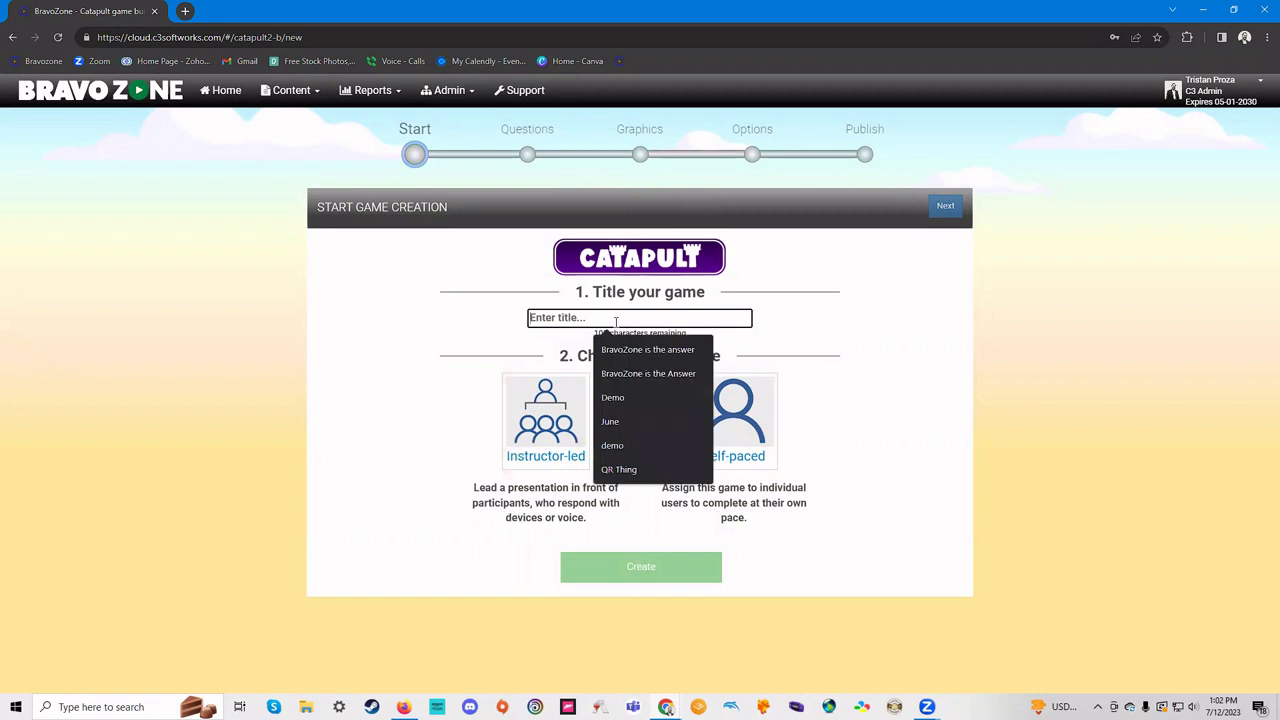
text(July)
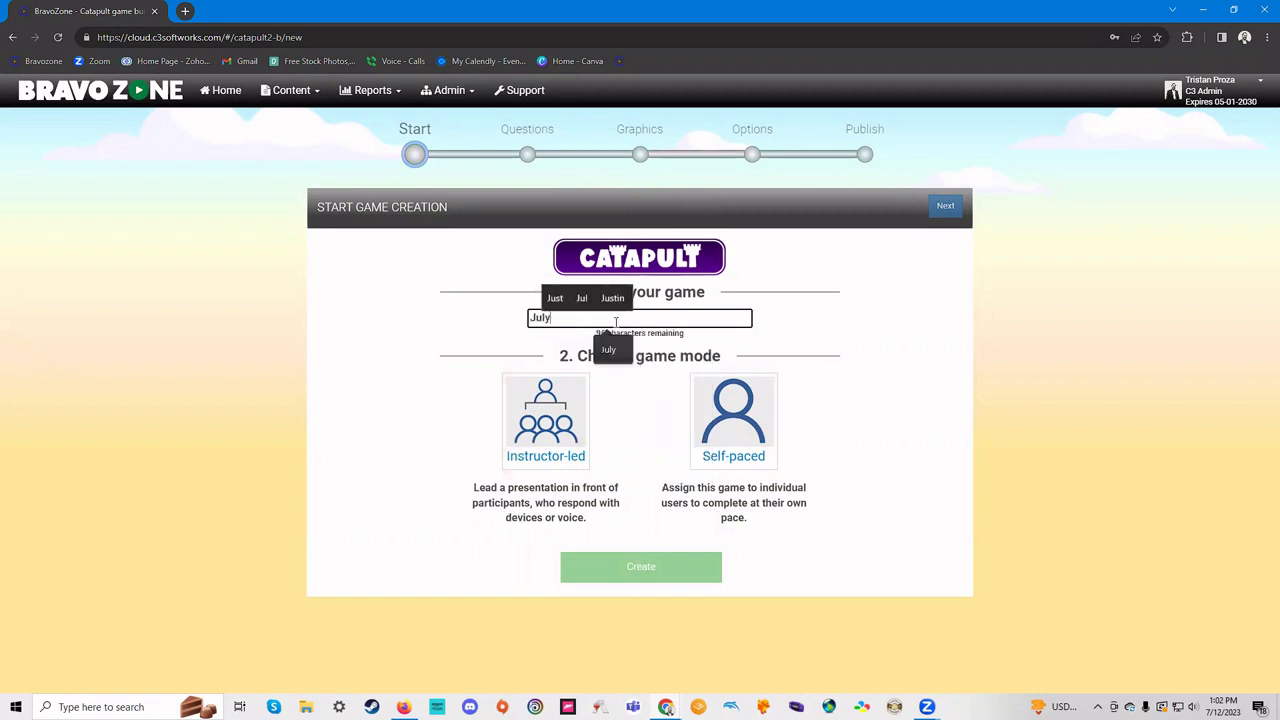
text( BaGL)
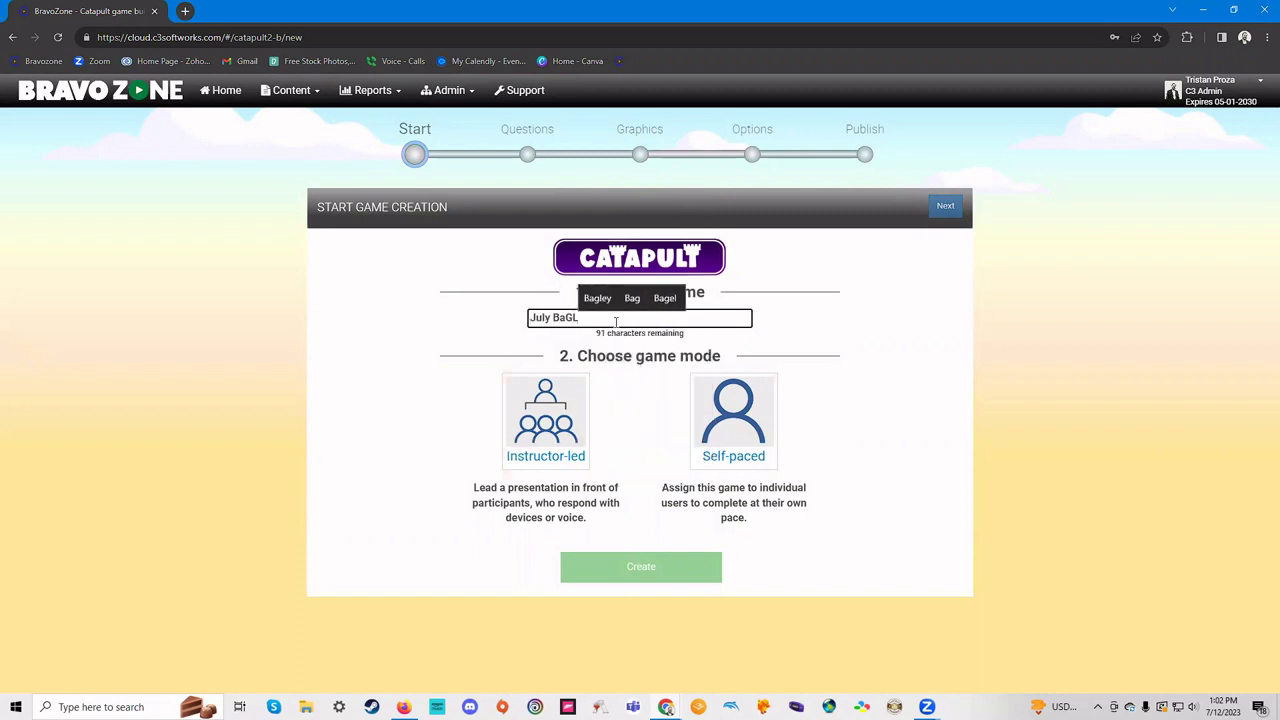
click(561, 410)
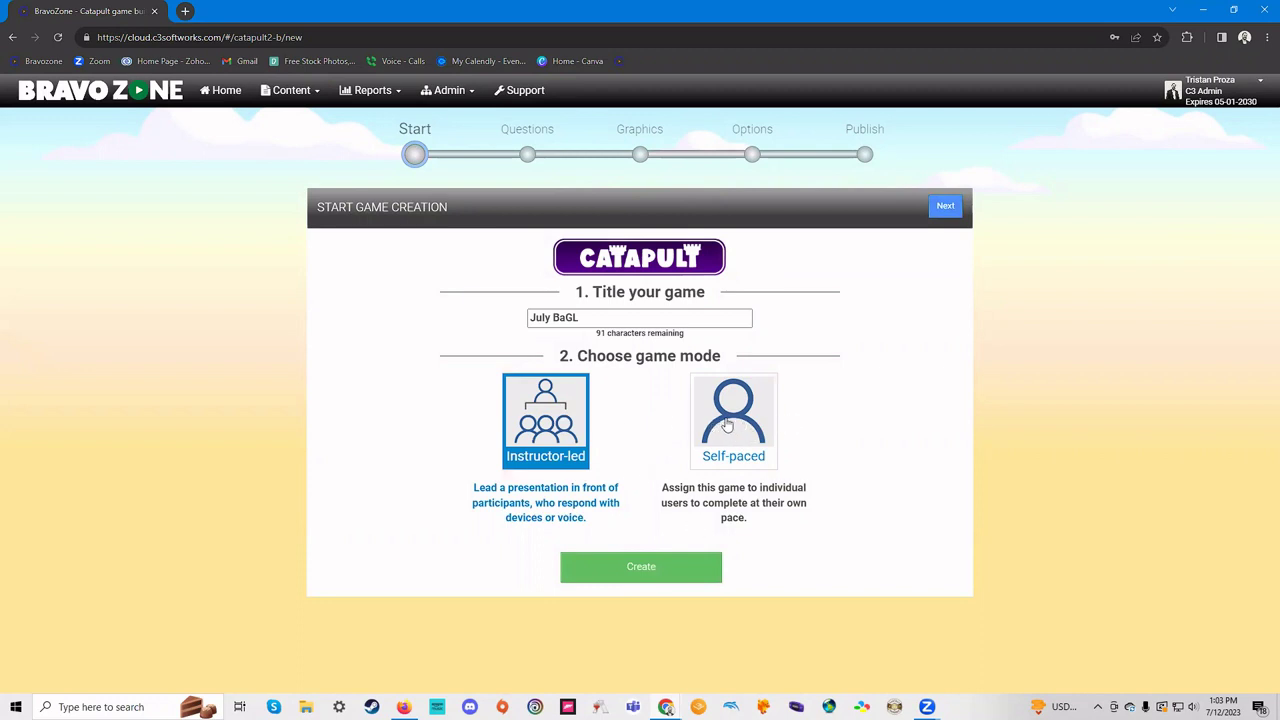
click(683, 564)
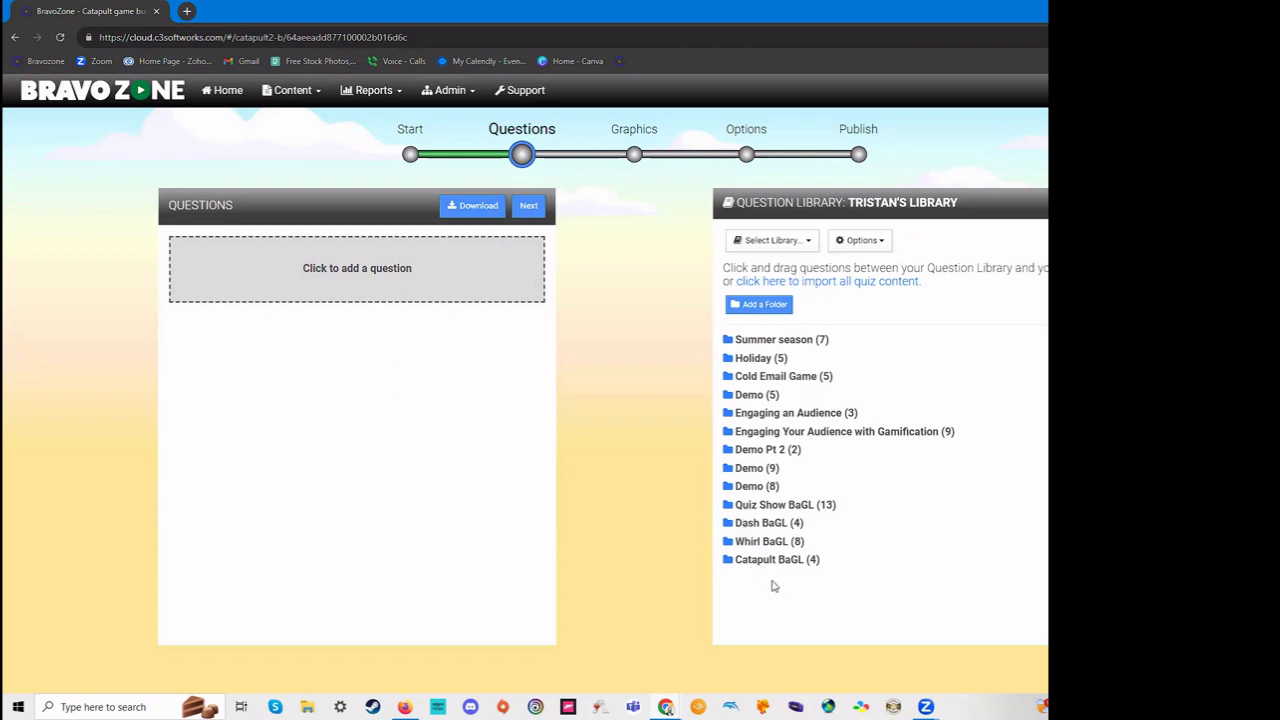
- Add the Salesforce, Walmart, modem-reboot and Catapult-excitement questions, moving the excitement poll to third
click(759, 562)
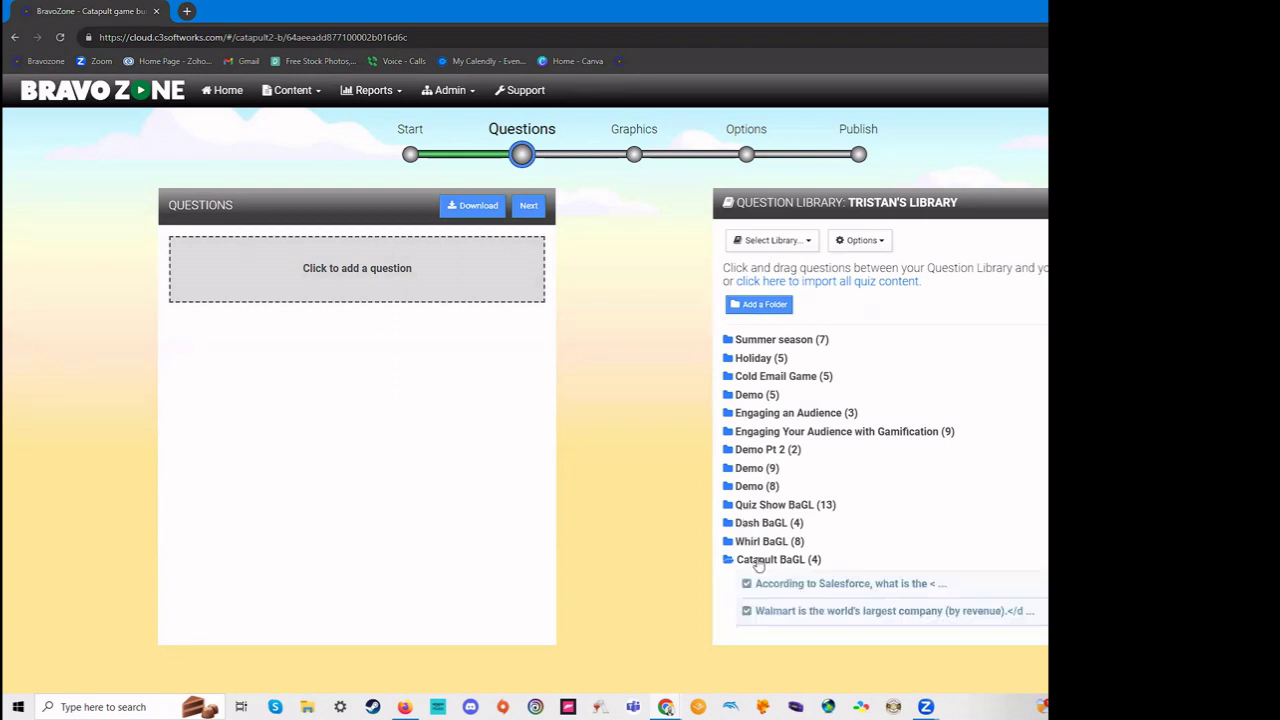
scroll(843, 560, down, 1)
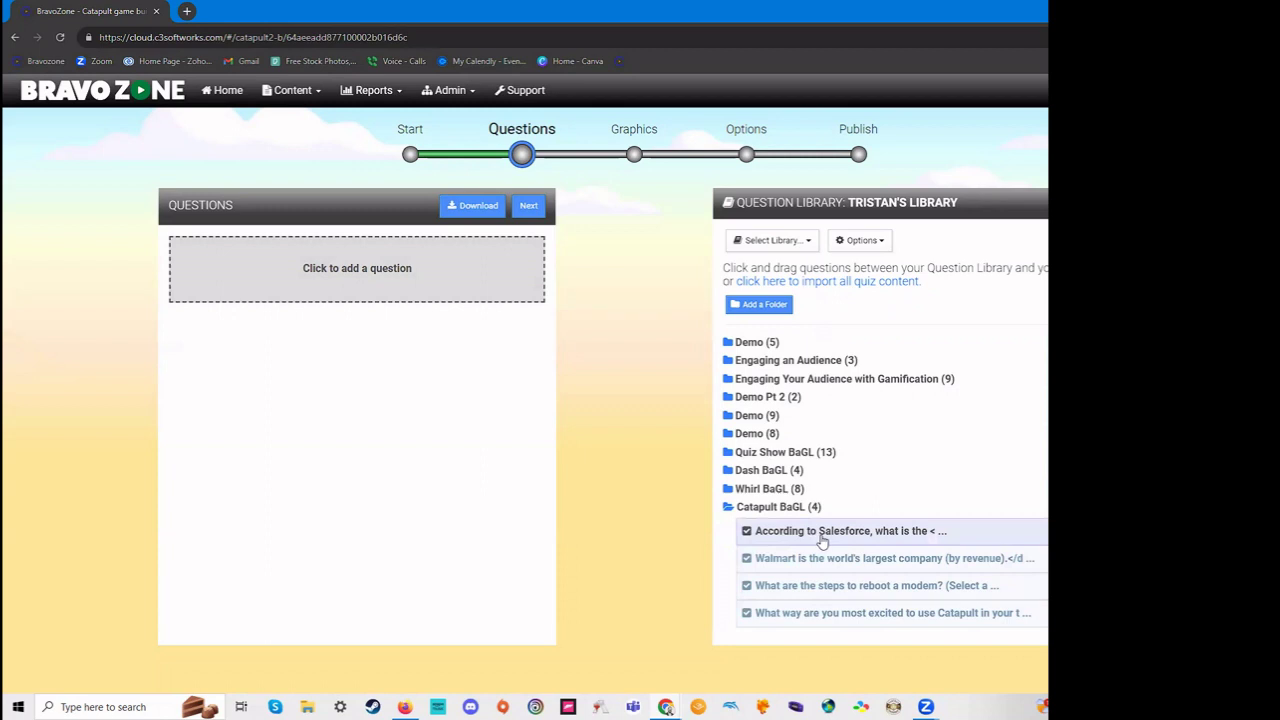
drag(822, 541, 340, 262)
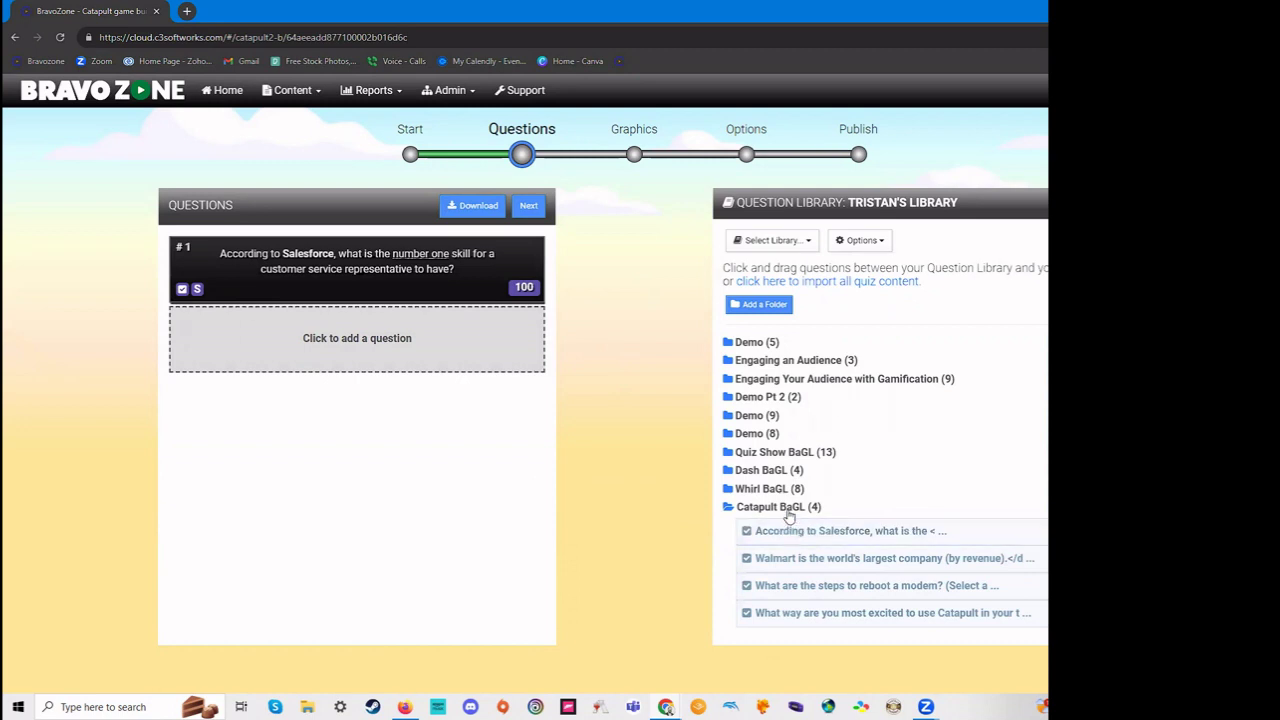
drag(826, 563, 350, 345)
drag(811, 591, 310, 415)
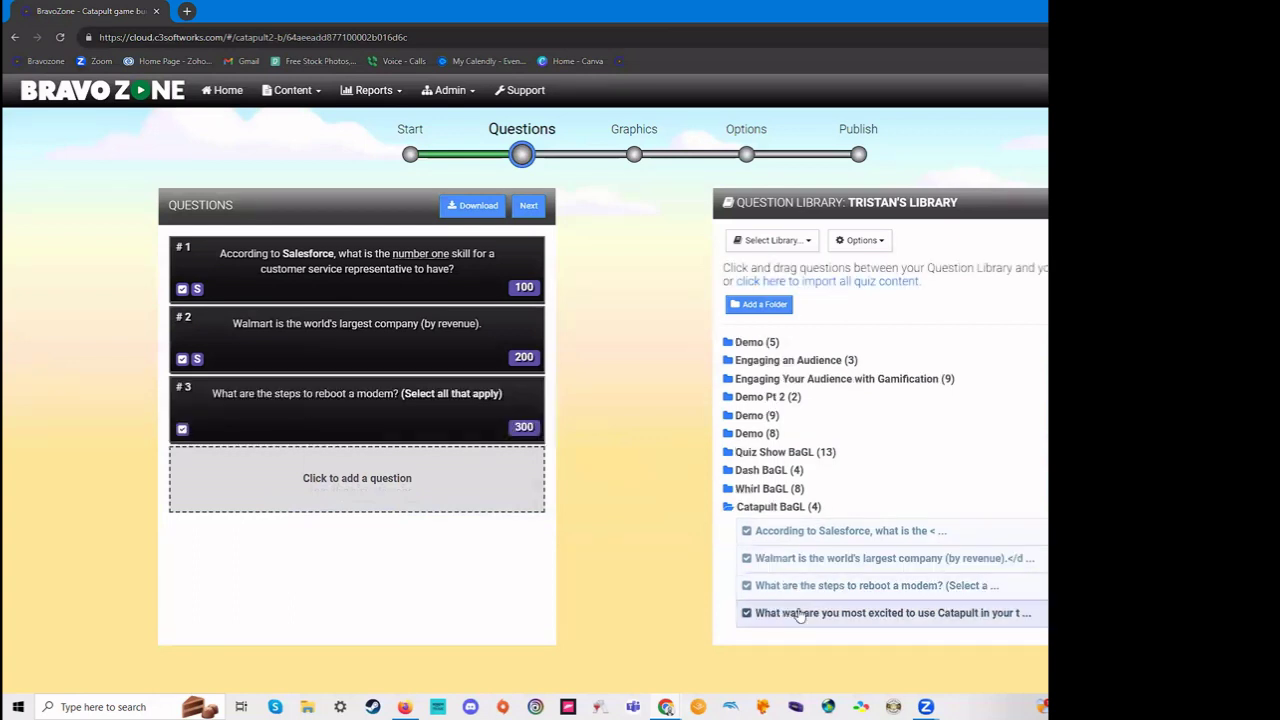
drag(850, 612, 258, 473)
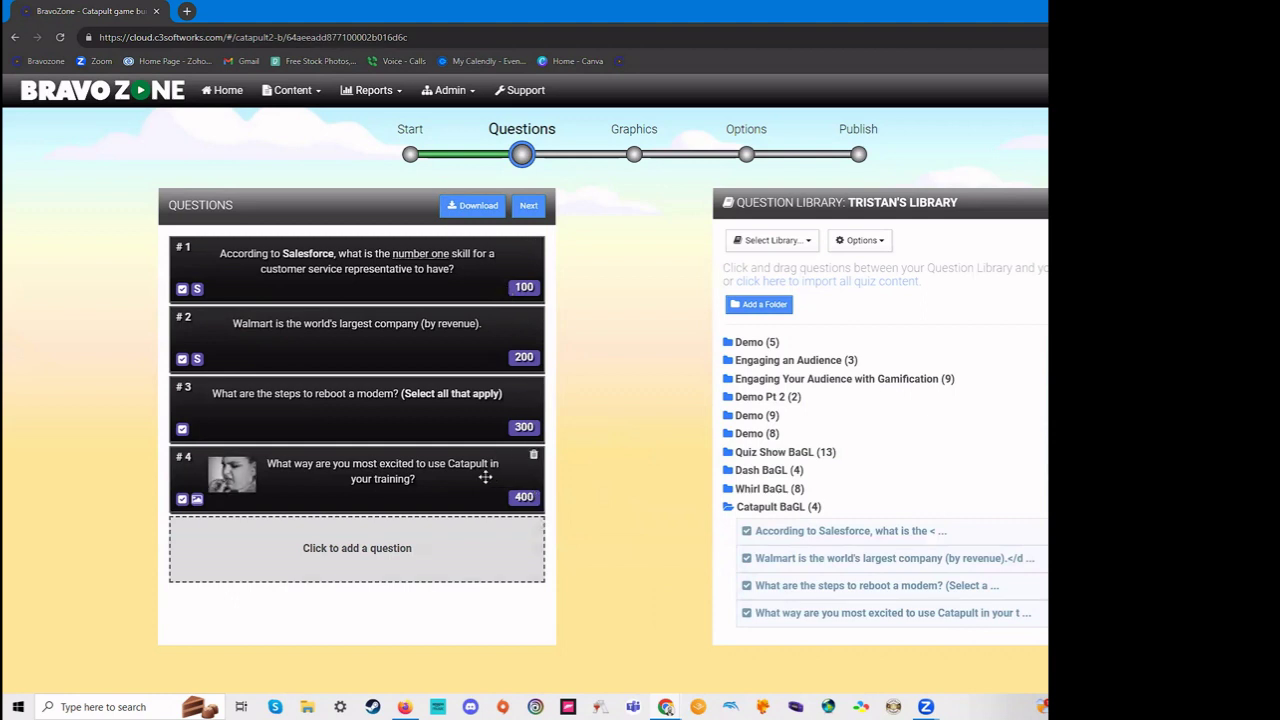
mouse_move(486, 476)
mouse_down()
mouse_move(463, 323)
mouse_move(480, 333)
mouse_move(481, 476)
mouse_up()
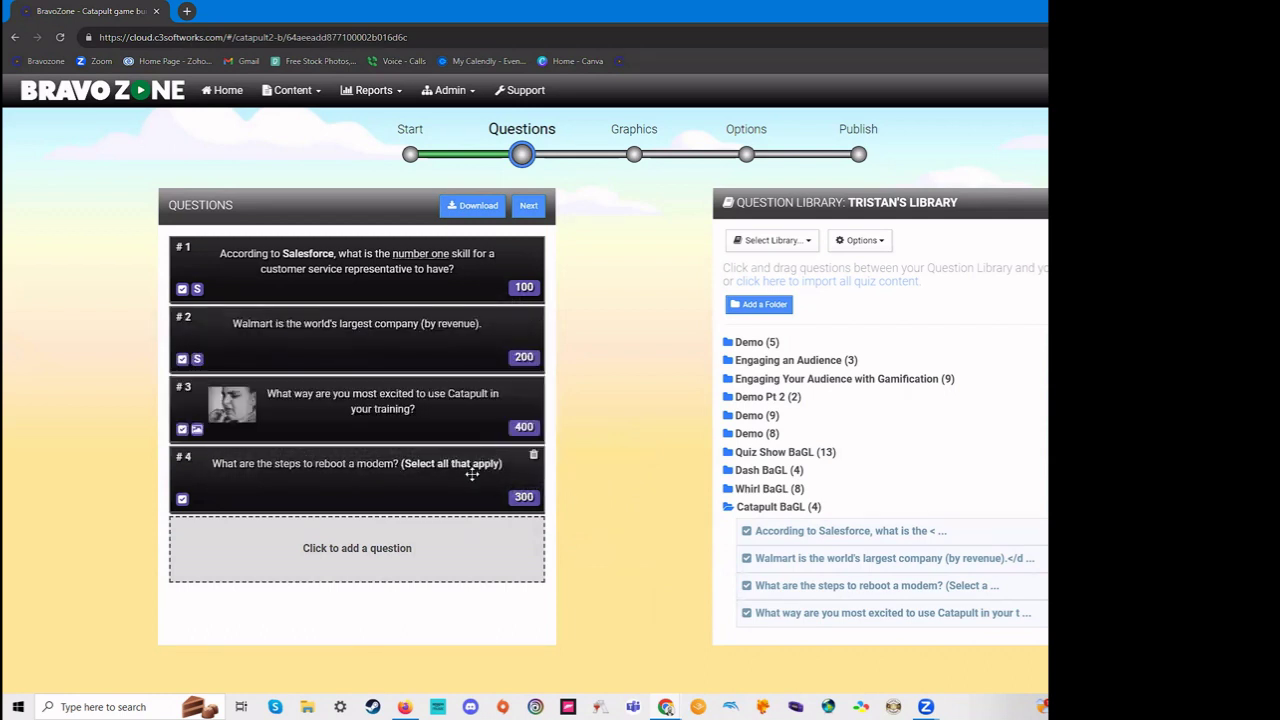
- Open the Catapult-excitement question and confirm it stays a Poll with five answer choices
click(526, 428)
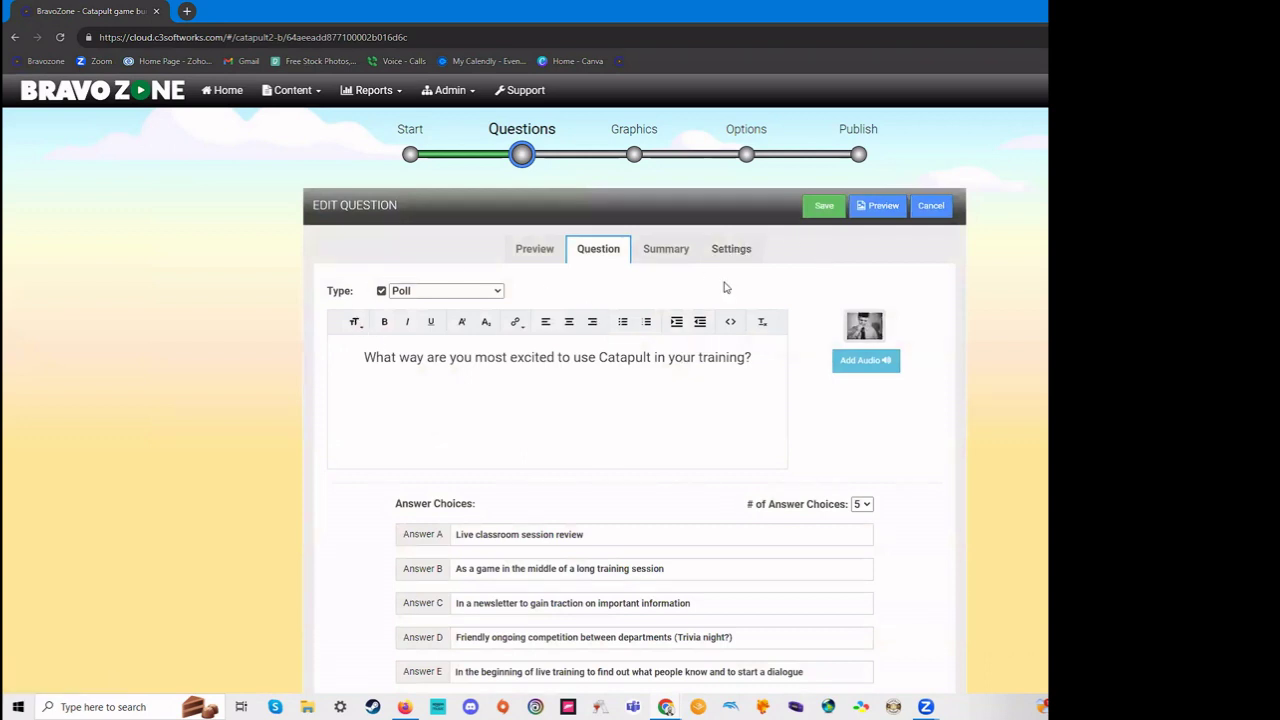
click(436, 292)
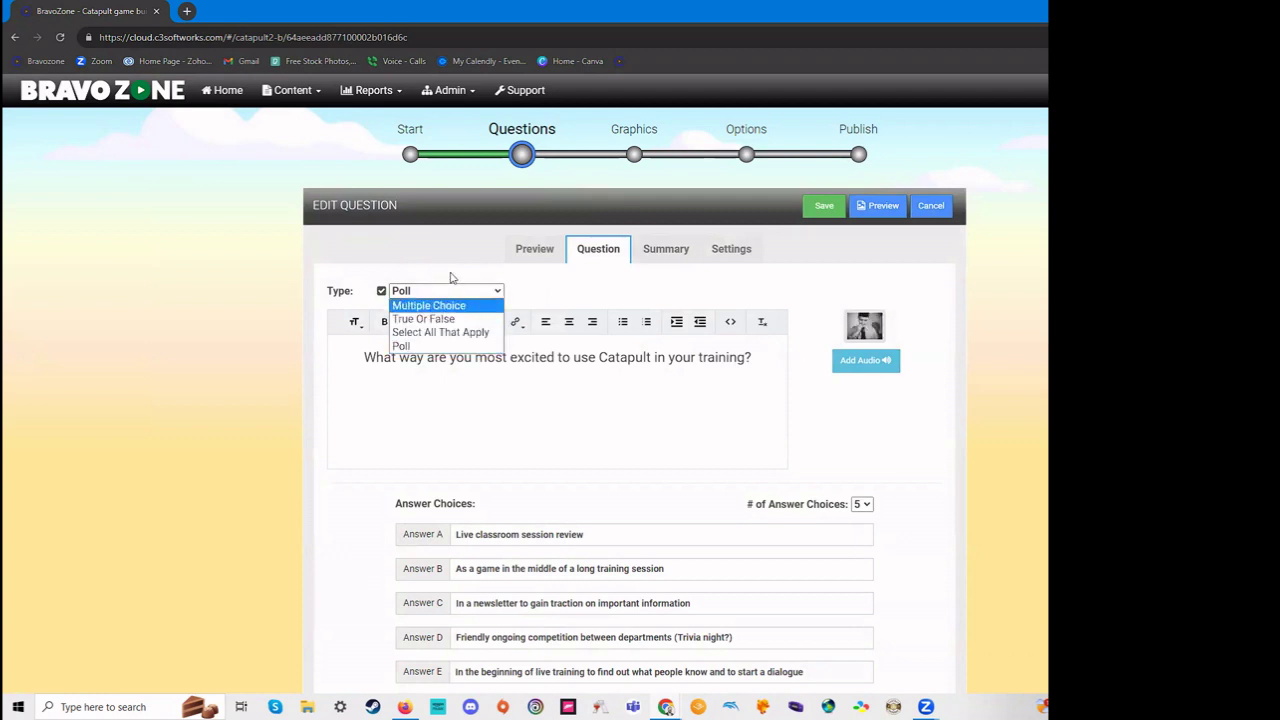
click(541, 286)
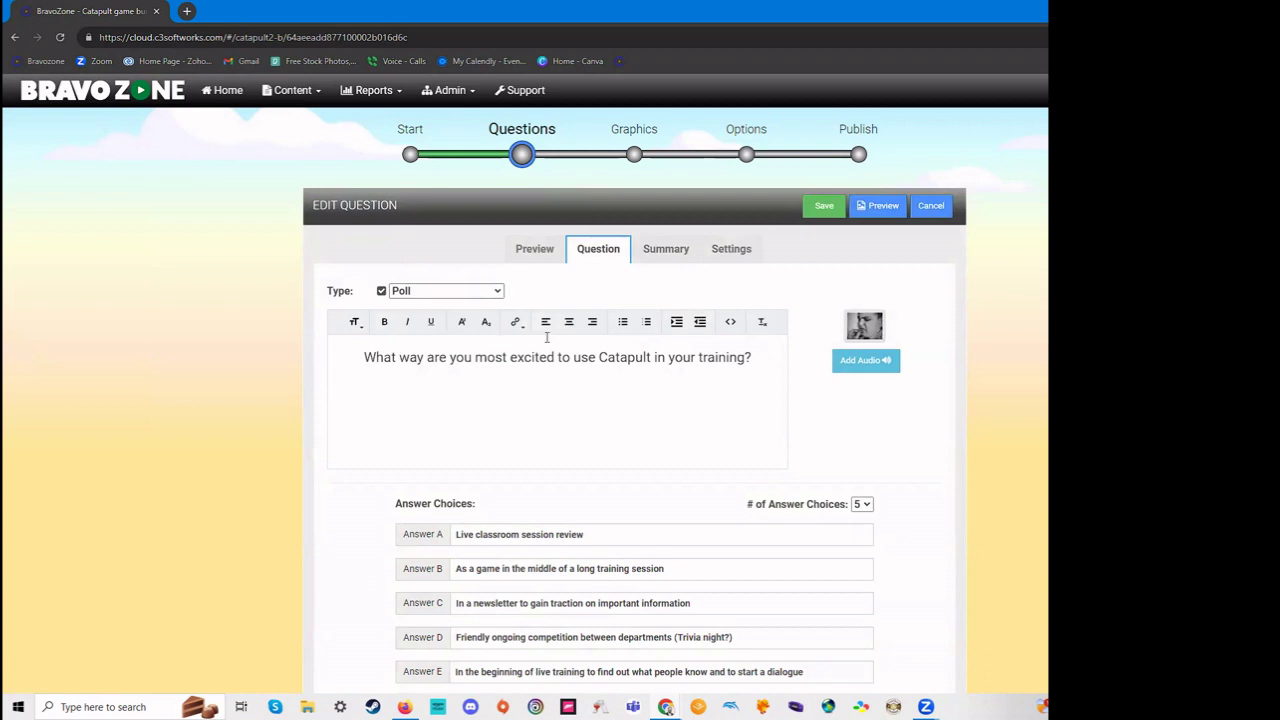
scroll(666, 369, down, 1)
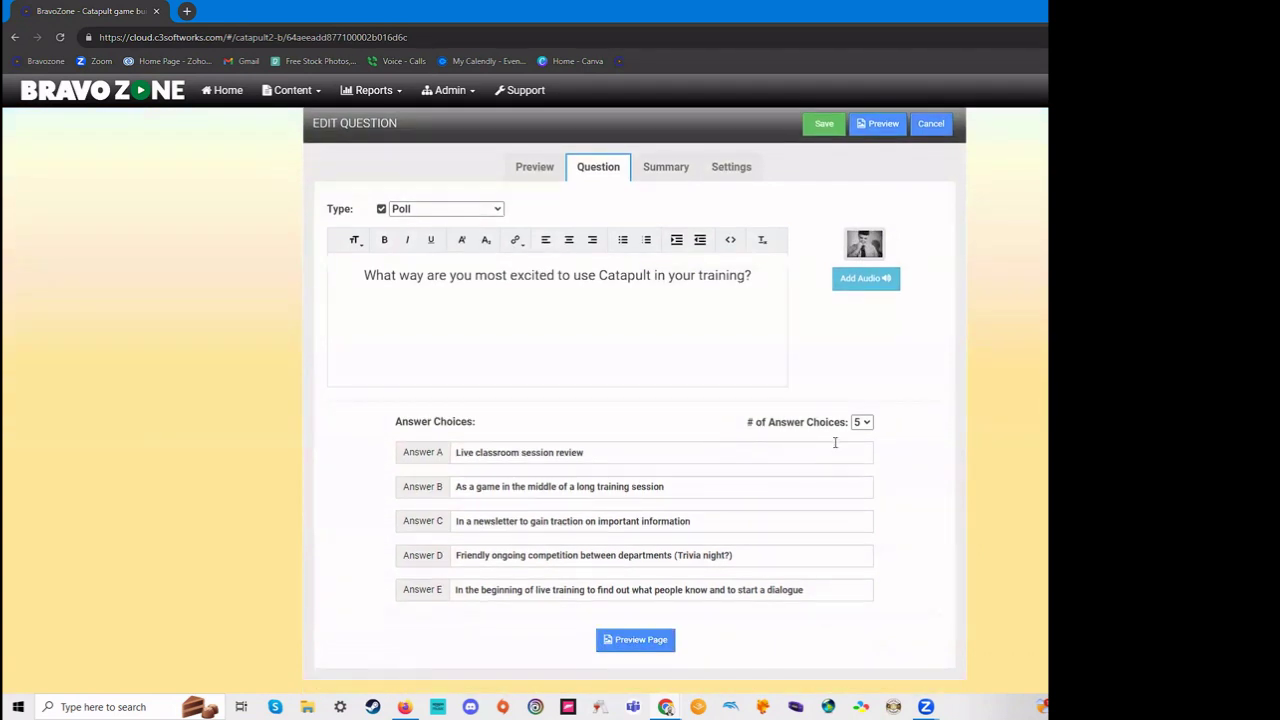
click(862, 422)
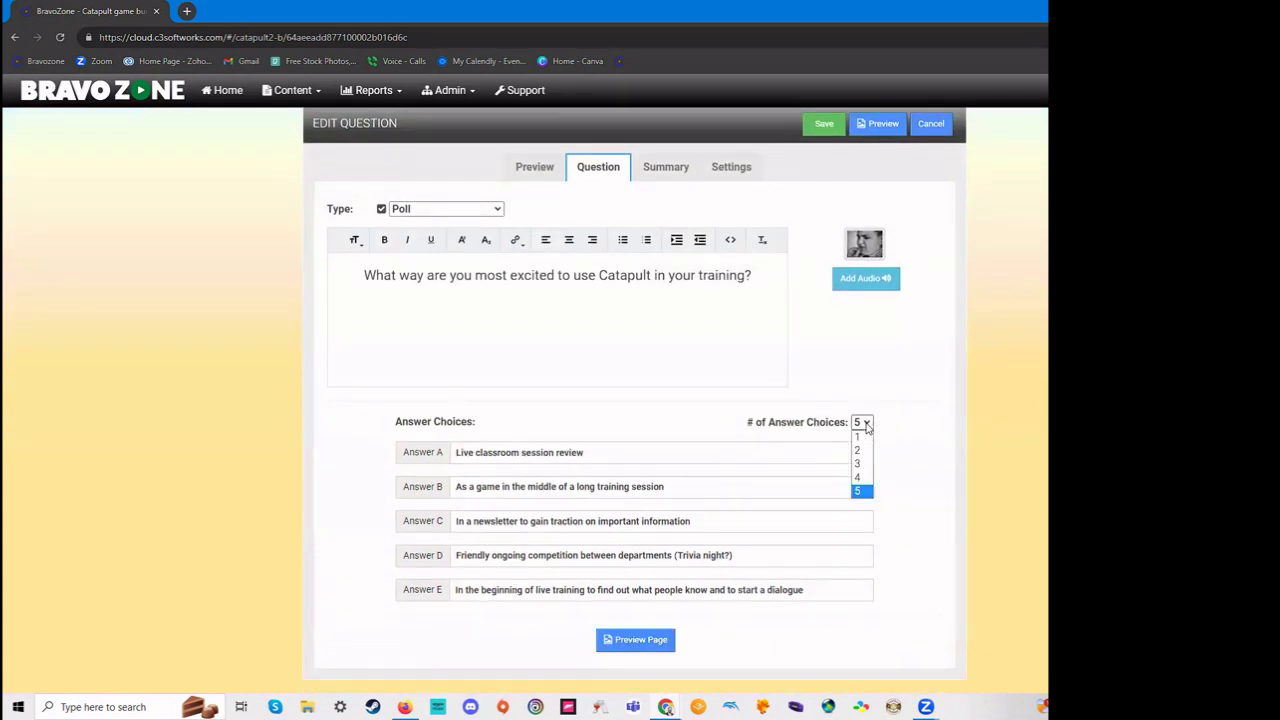
click(862, 422)
scroll(845, 388, up, 1)
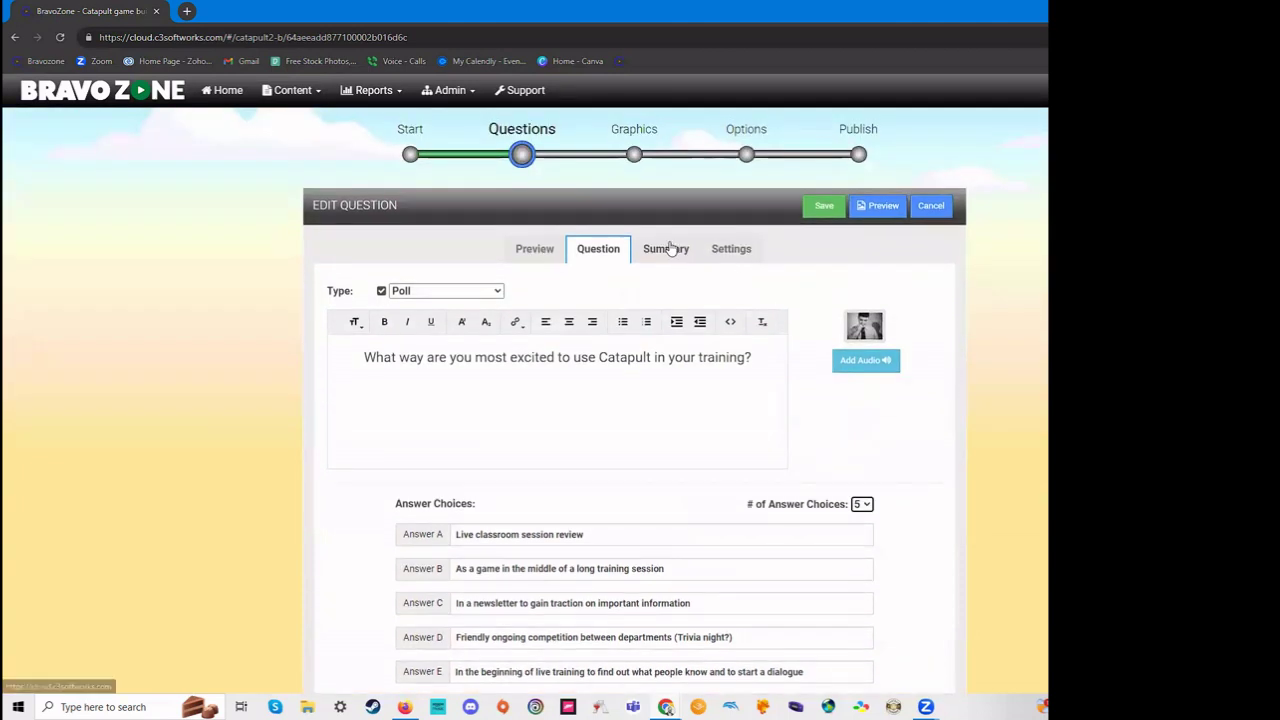
click(672, 249)
click(542, 256)
click(662, 259)
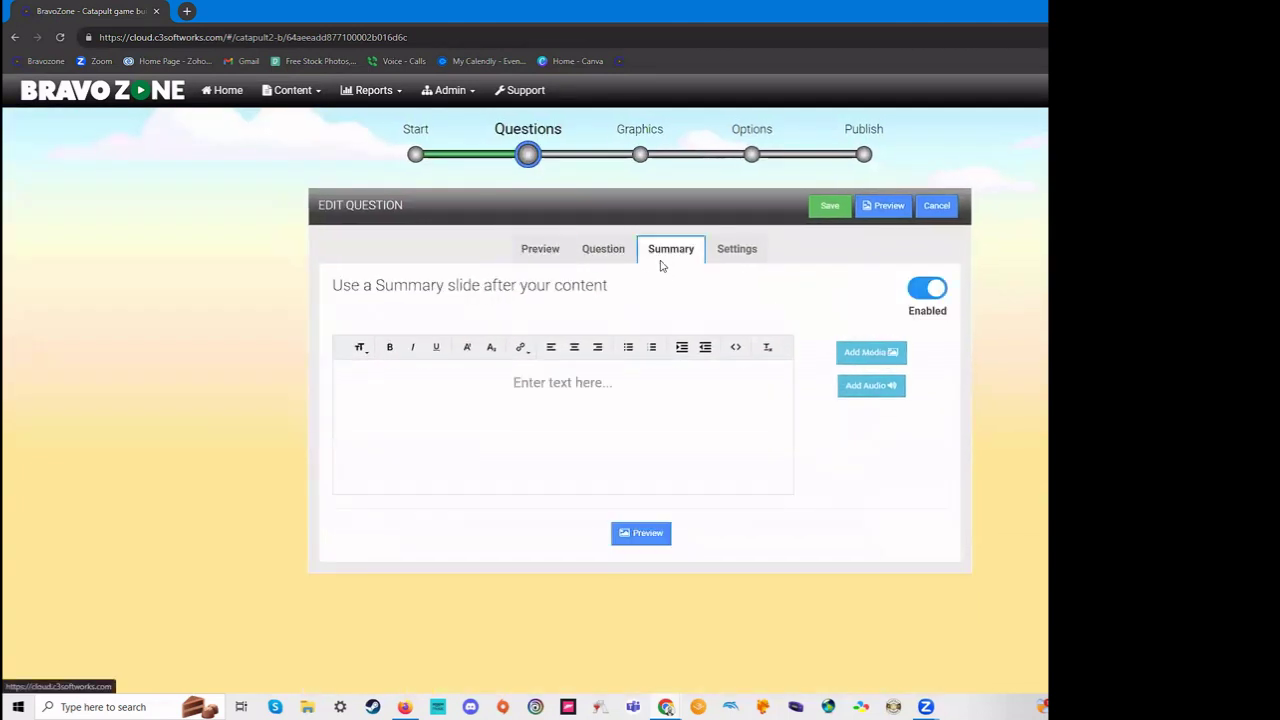
click(600, 260)
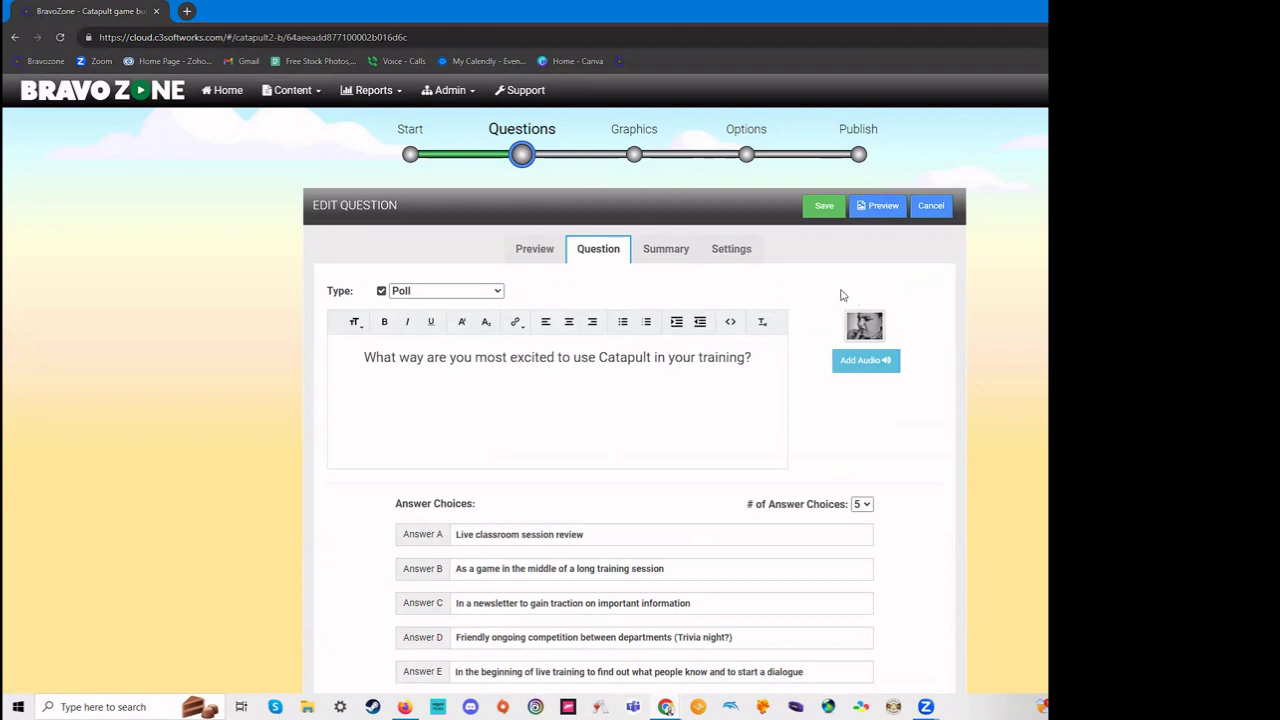
- Turn on live response display, recheck the Poll type, and save the question
click(737, 251)
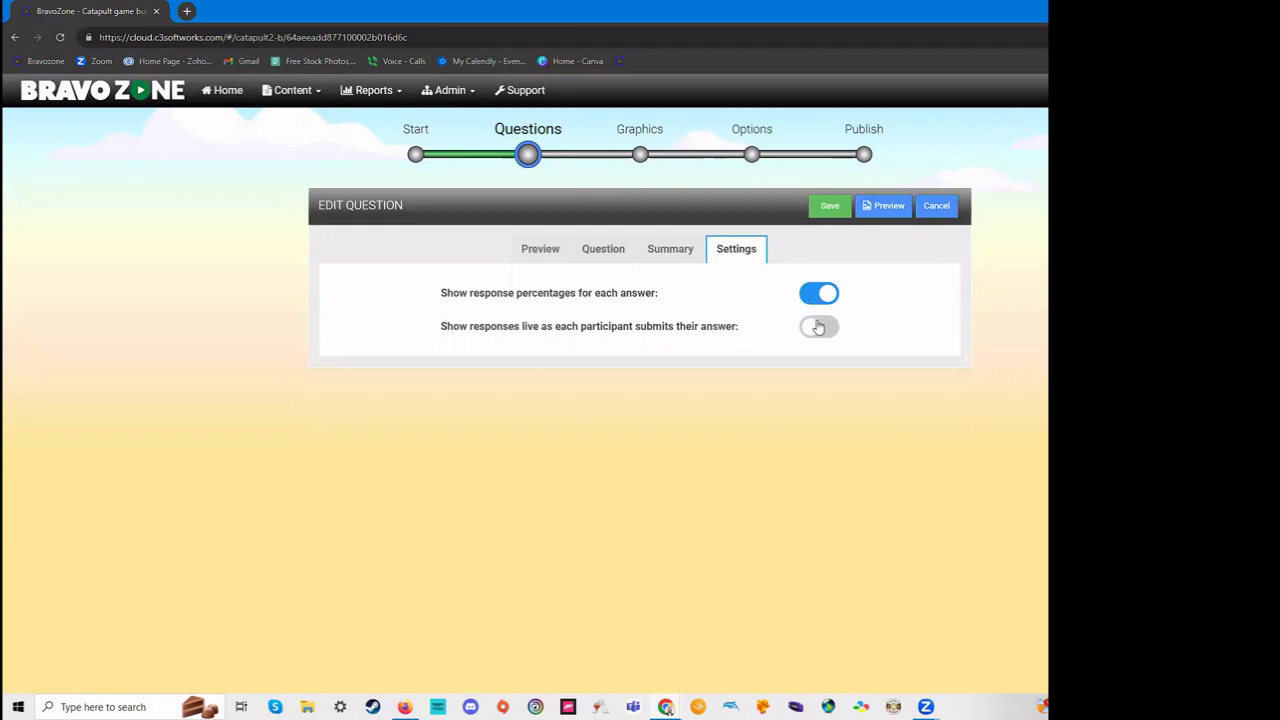
click(820, 330)
click(600, 250)
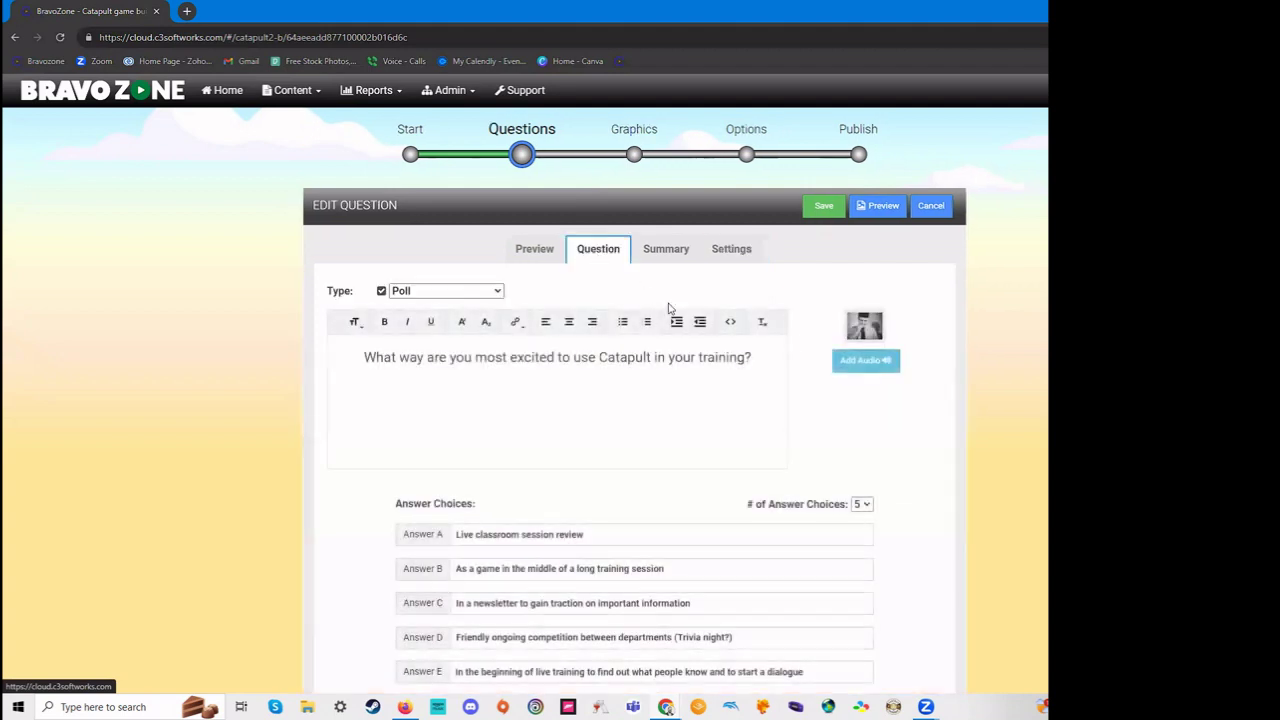
scroll(892, 416, down, 1)
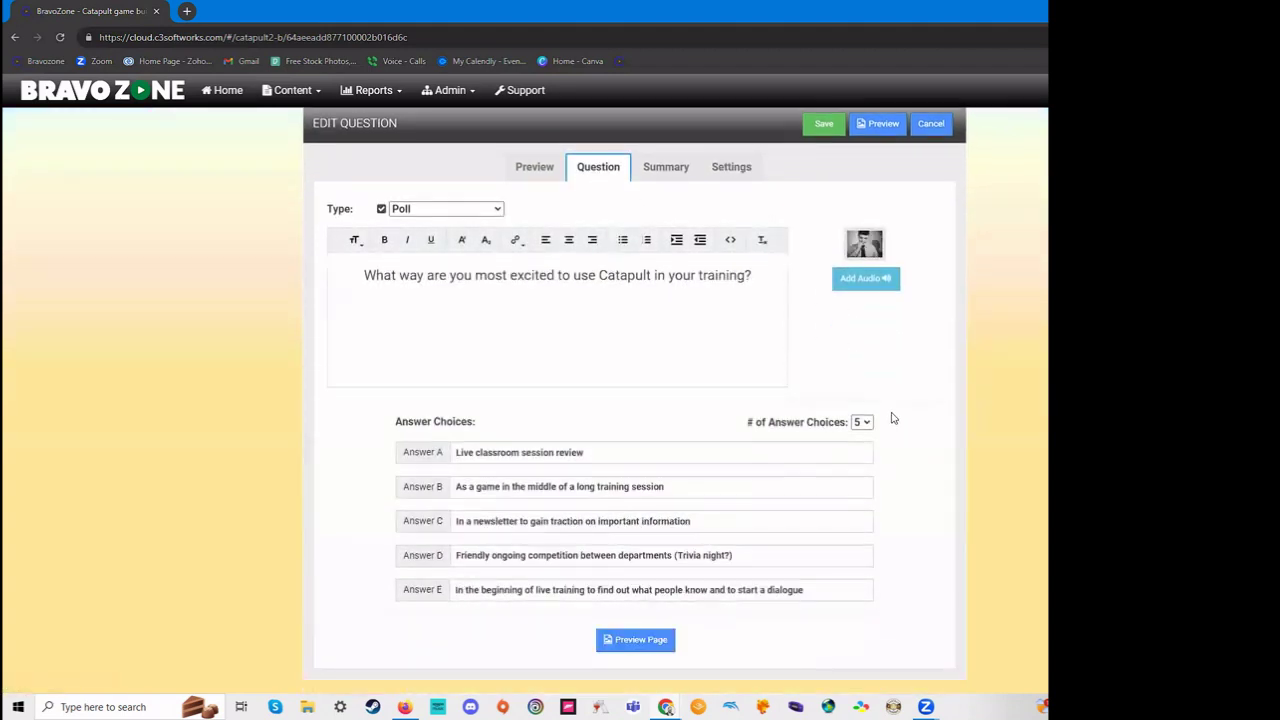
scroll(877, 409, up, 1)
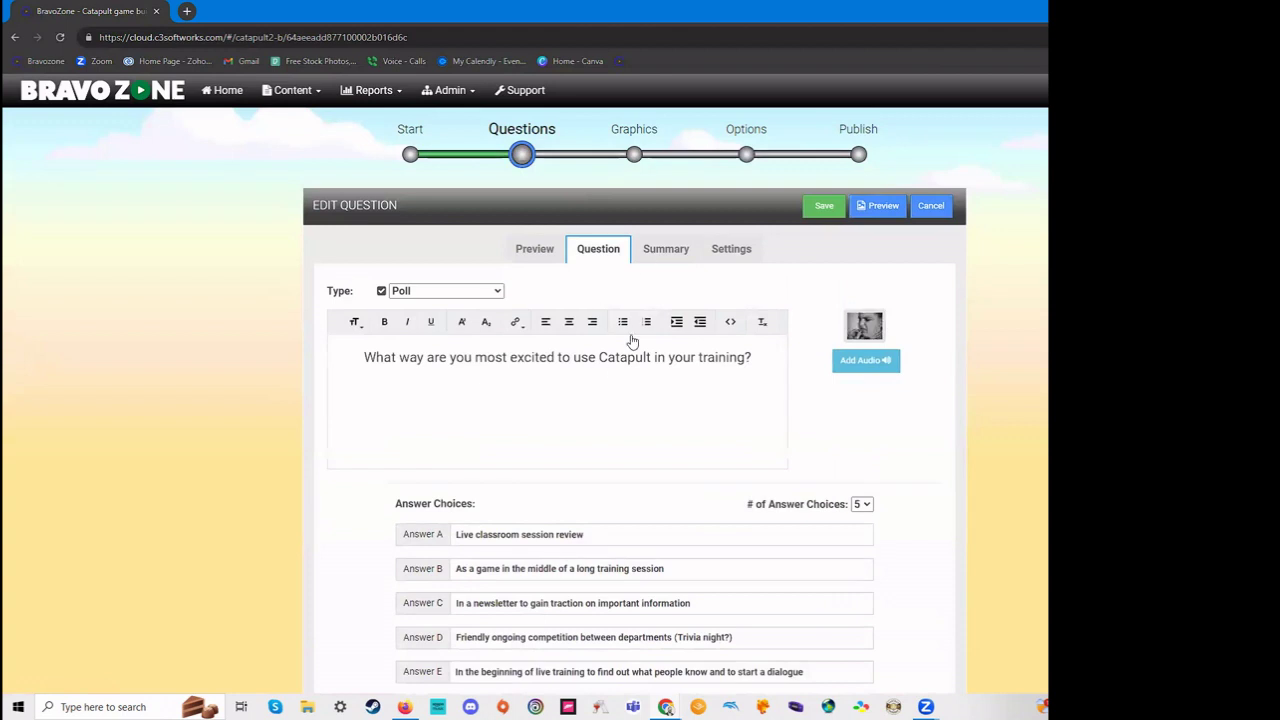
click(443, 290)
click(440, 345)
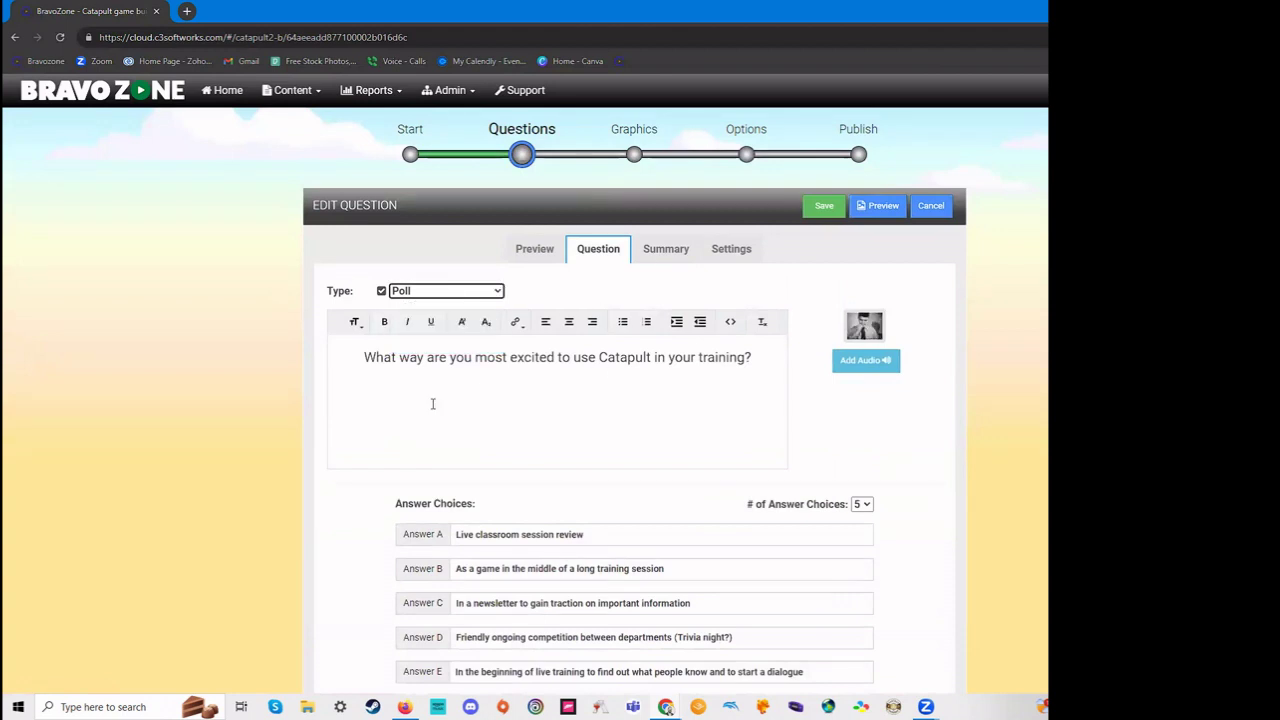
click(831, 206)
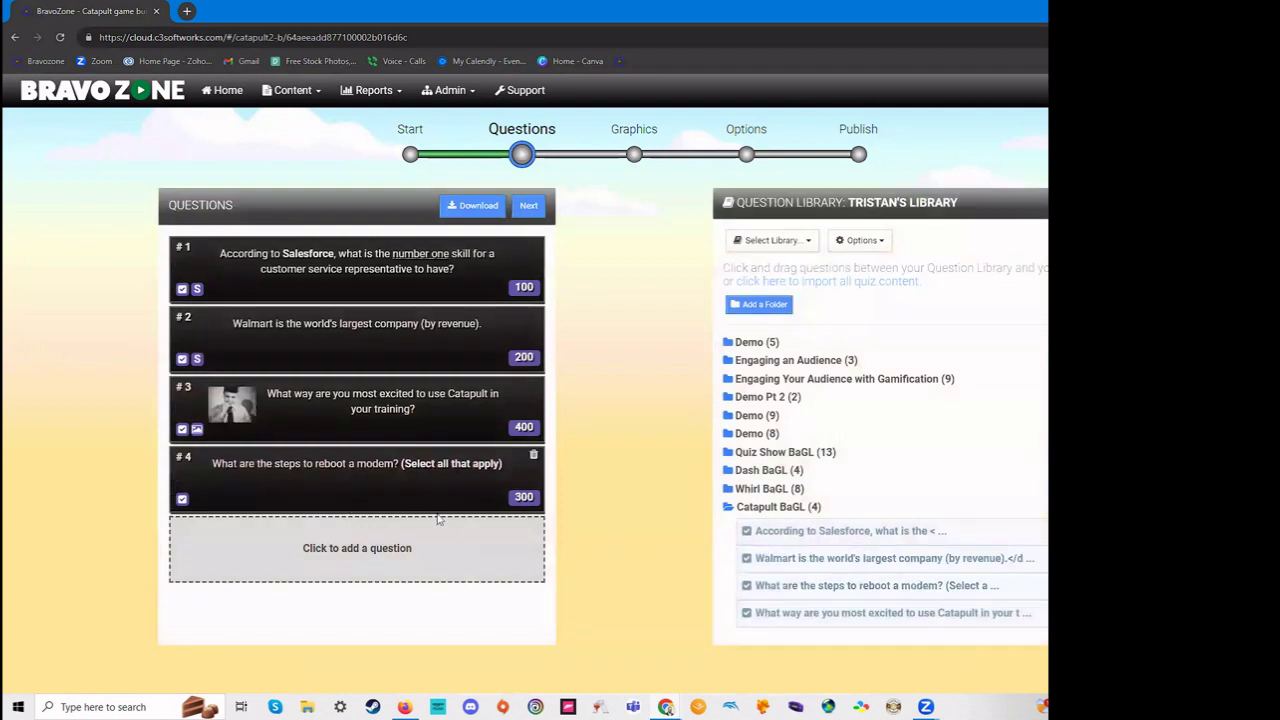
- Add a True Or False question 'My name is …' with the presenter's name, answer True
click(362, 546)
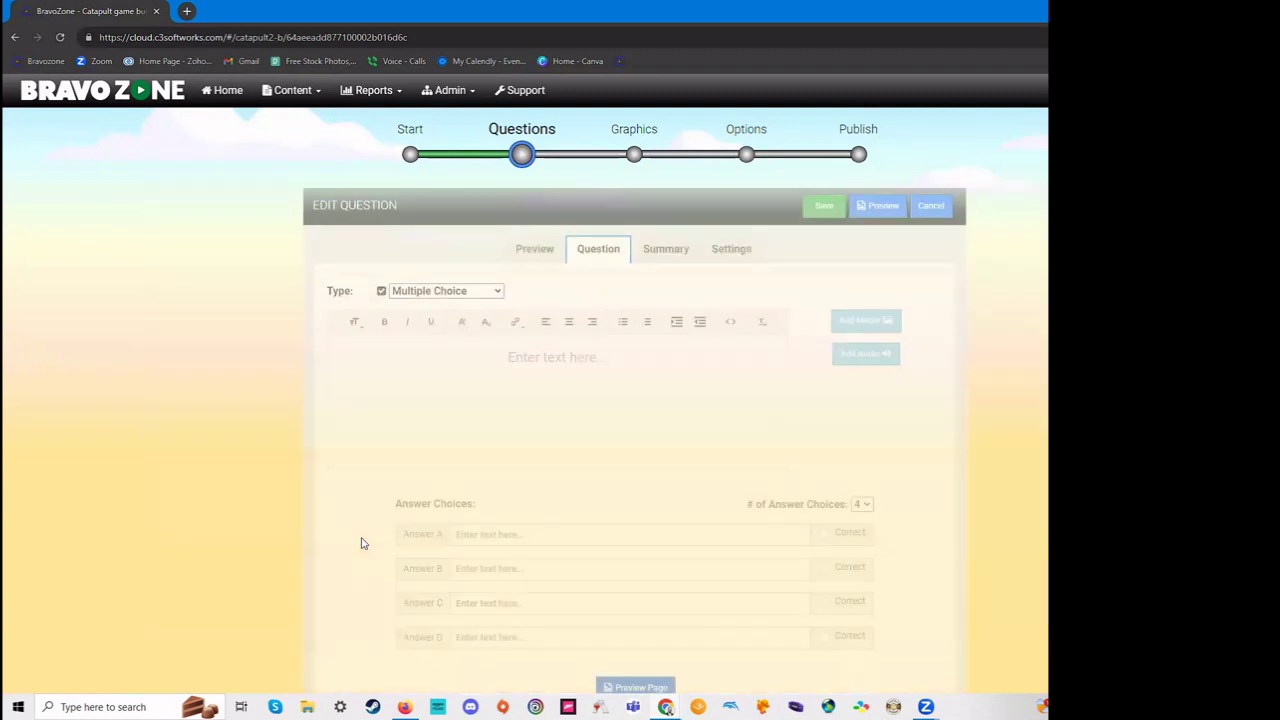
click(466, 295)
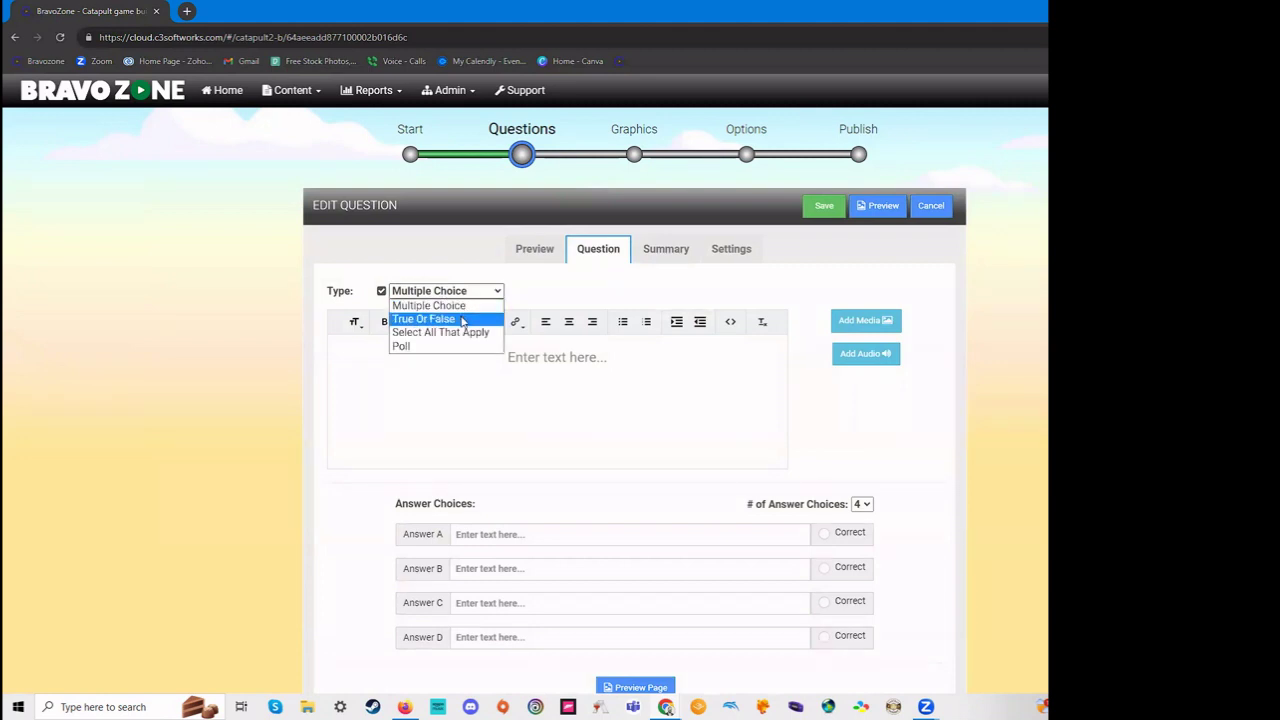
click(440, 318)
click(572, 365)
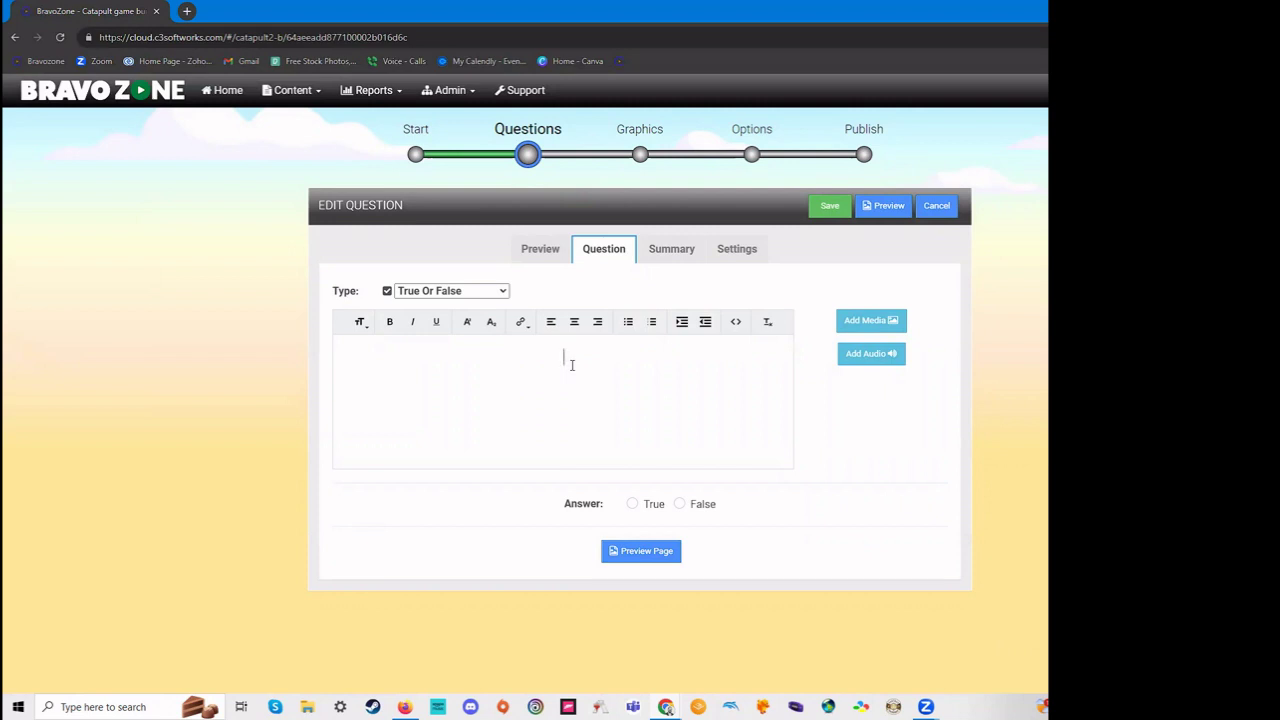
text(y name is Tristan)
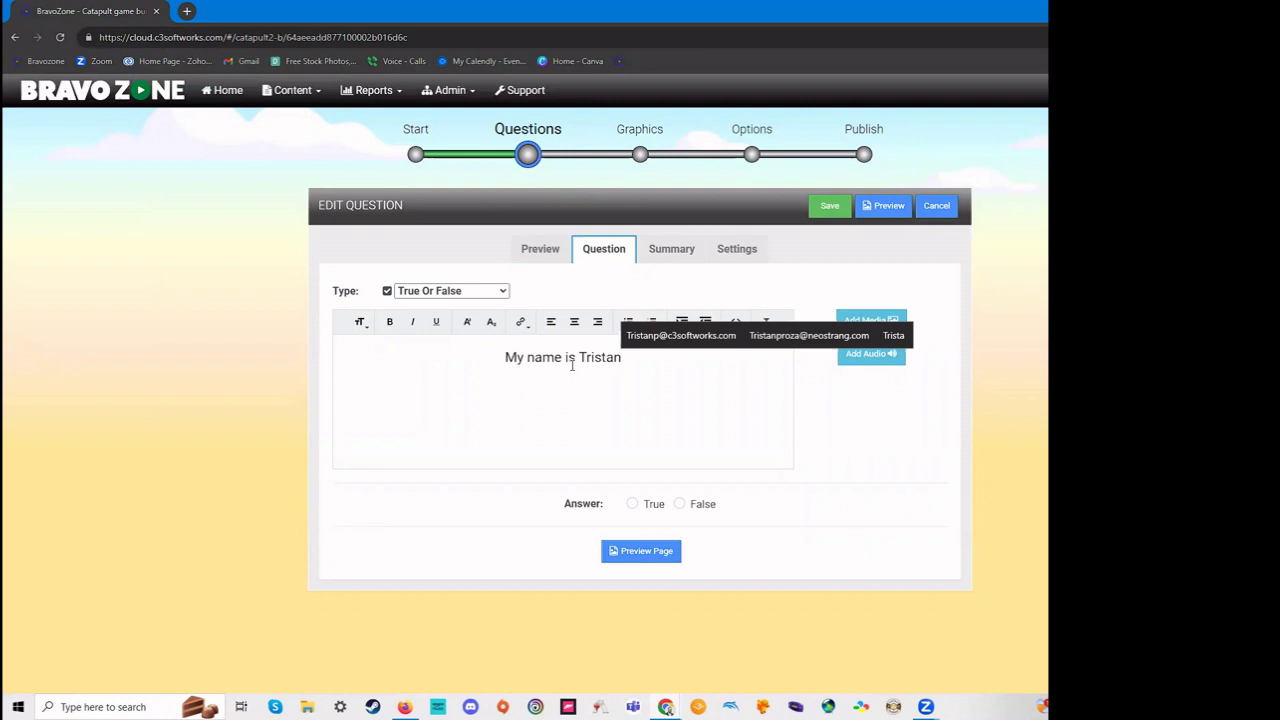
click(632, 504)
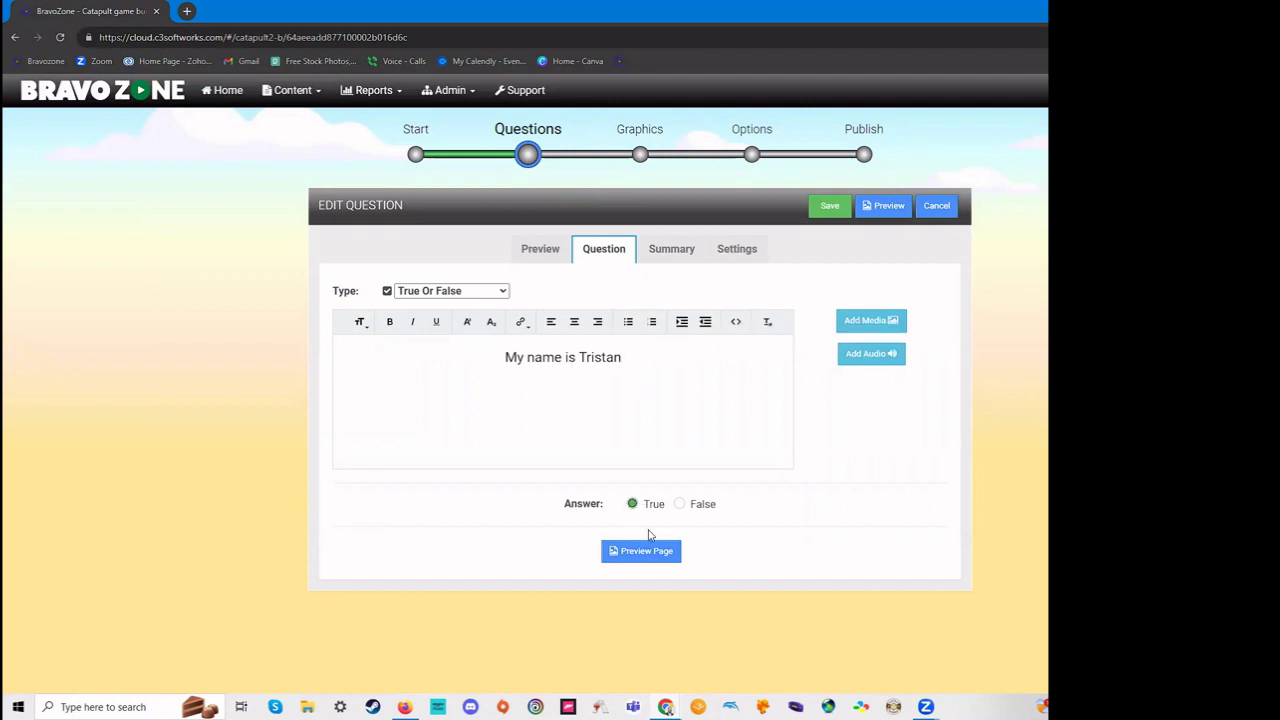
click(655, 553)
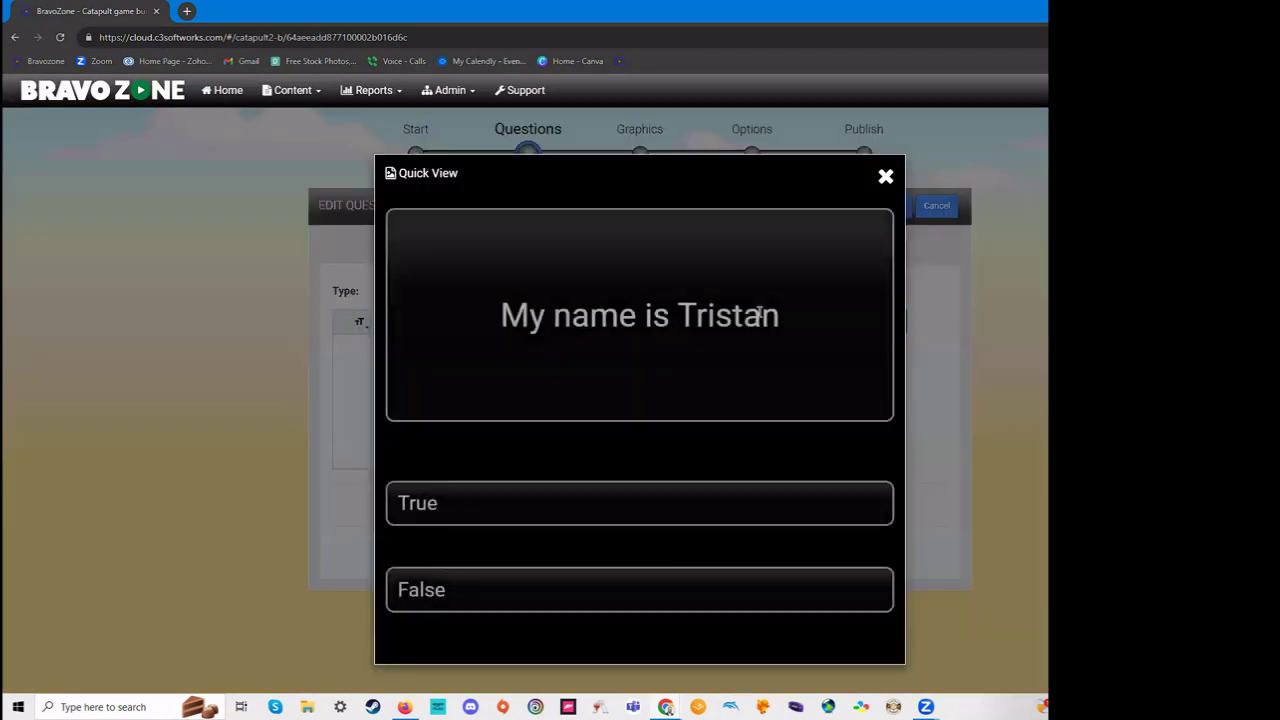
click(885, 178)
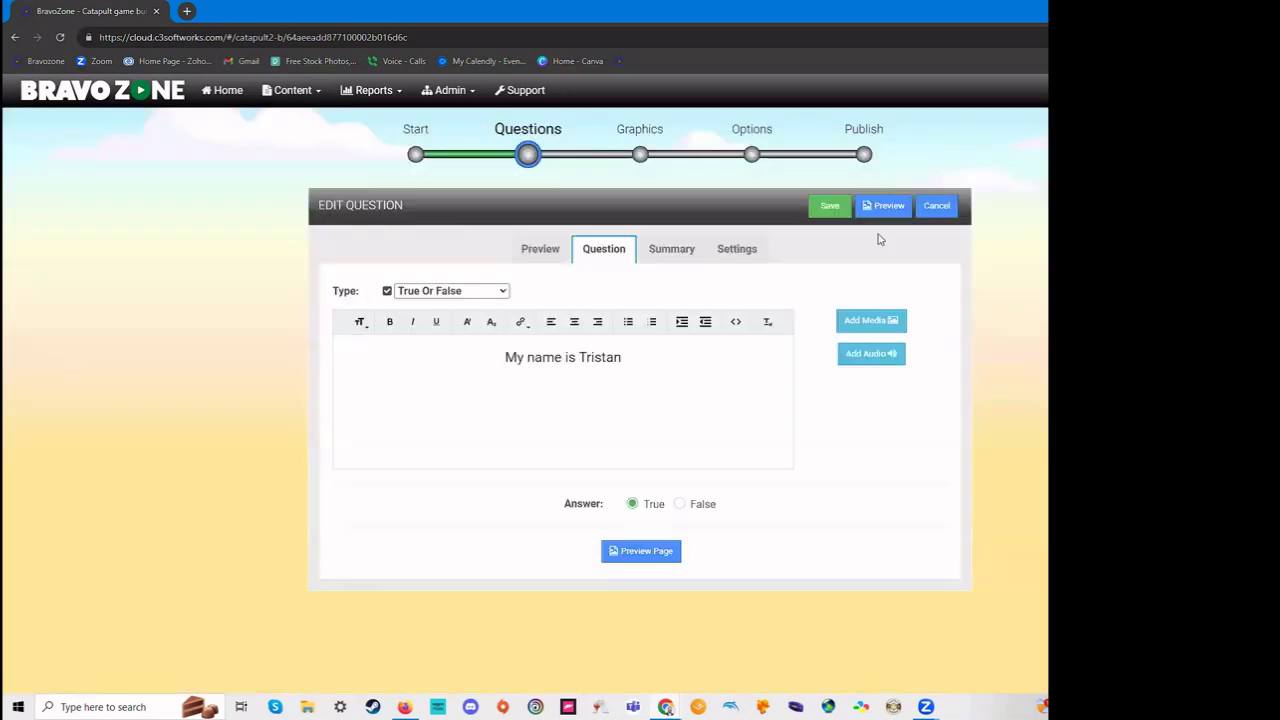
click(876, 354)
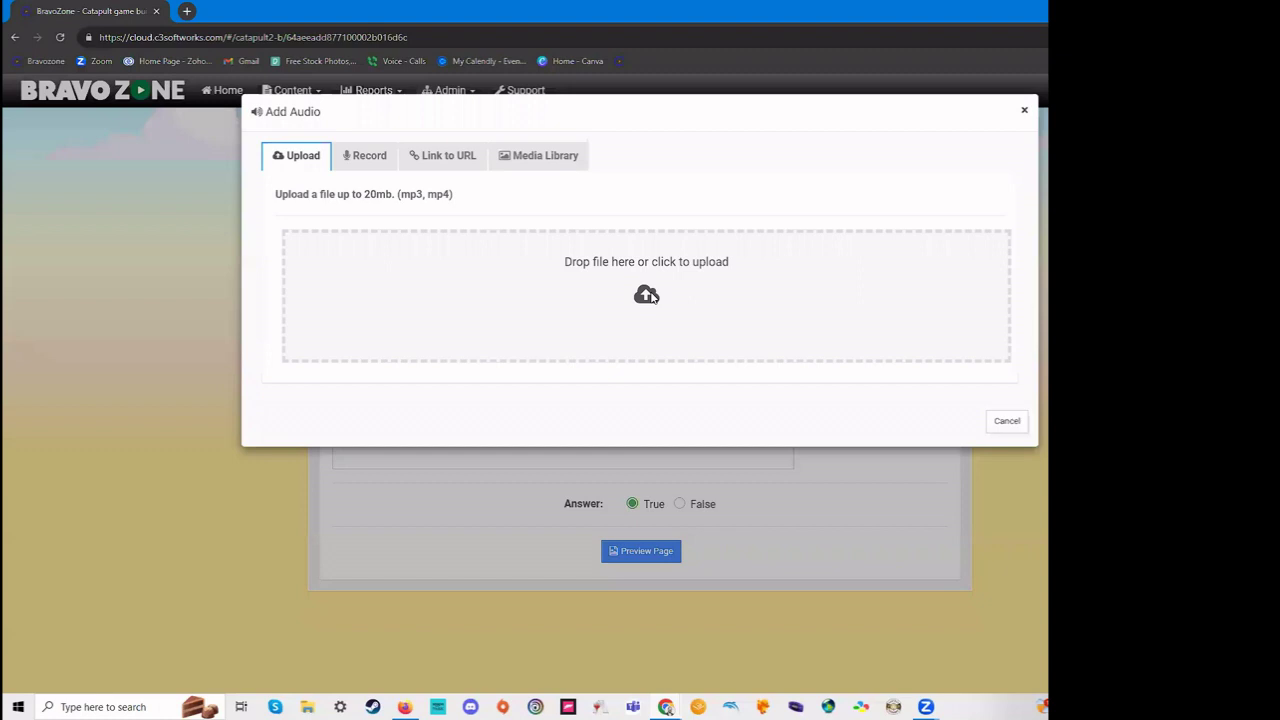
click(383, 162)
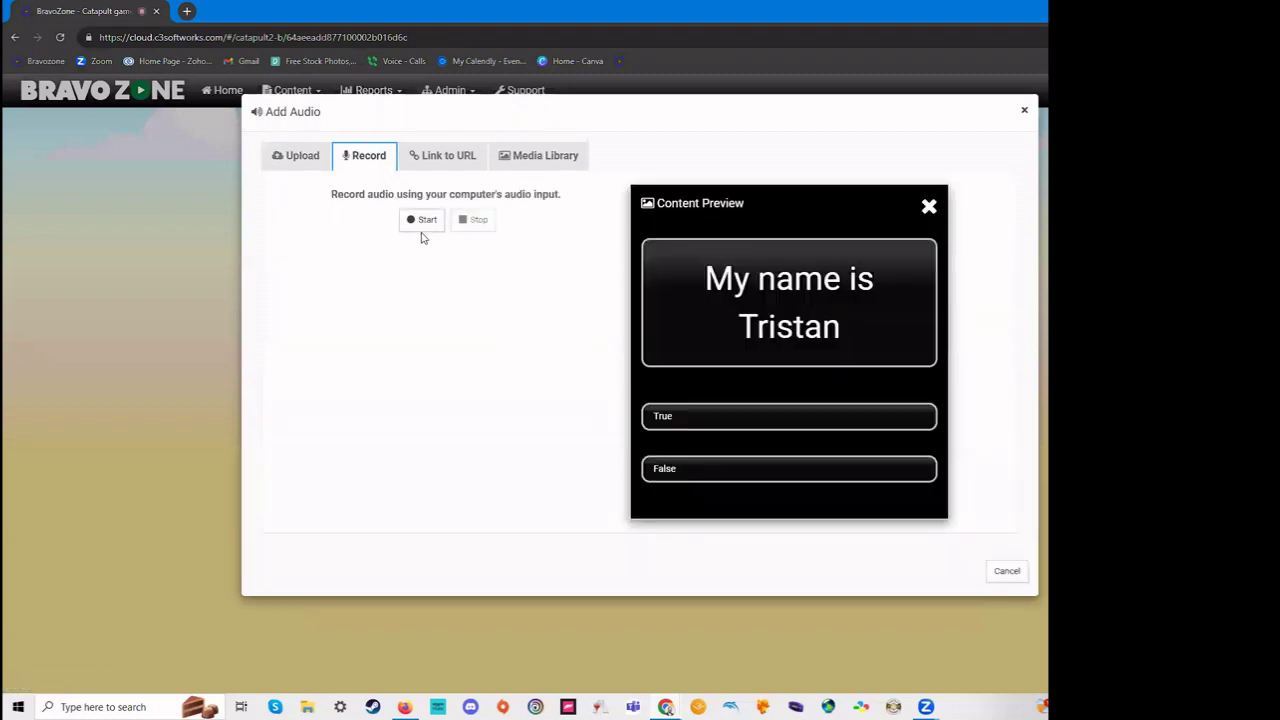
click(460, 160)
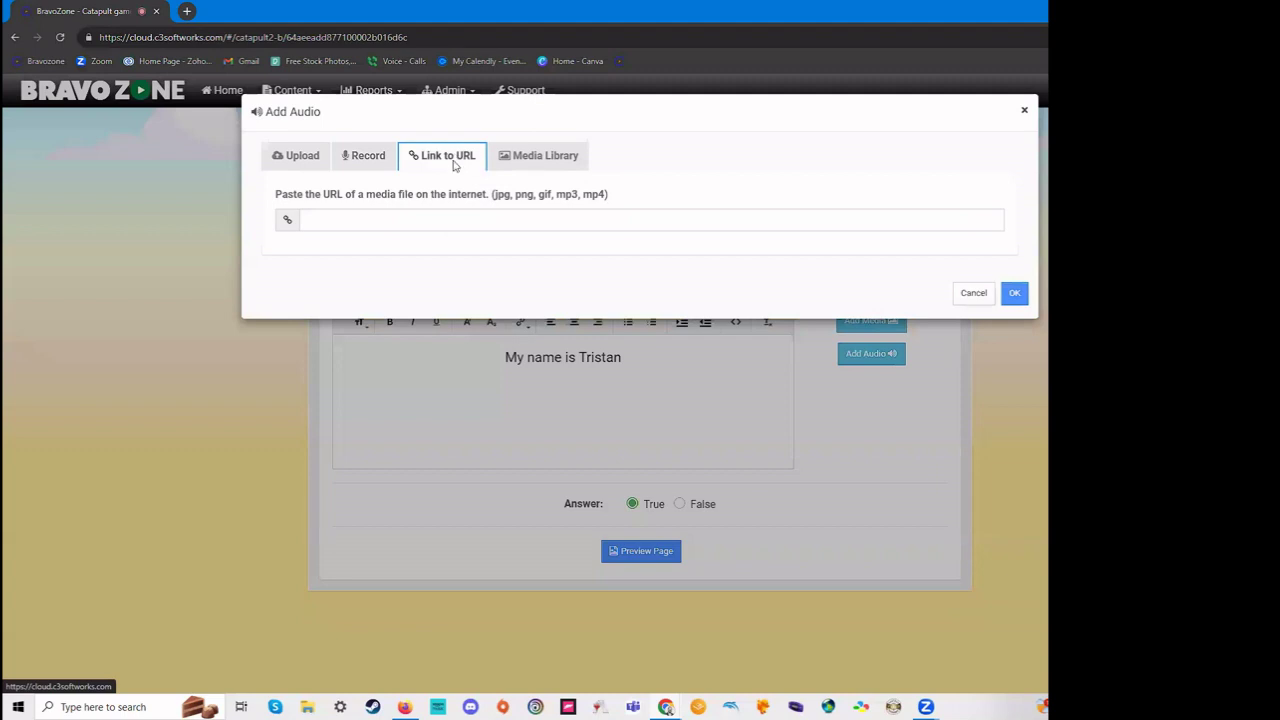
click(545, 158)
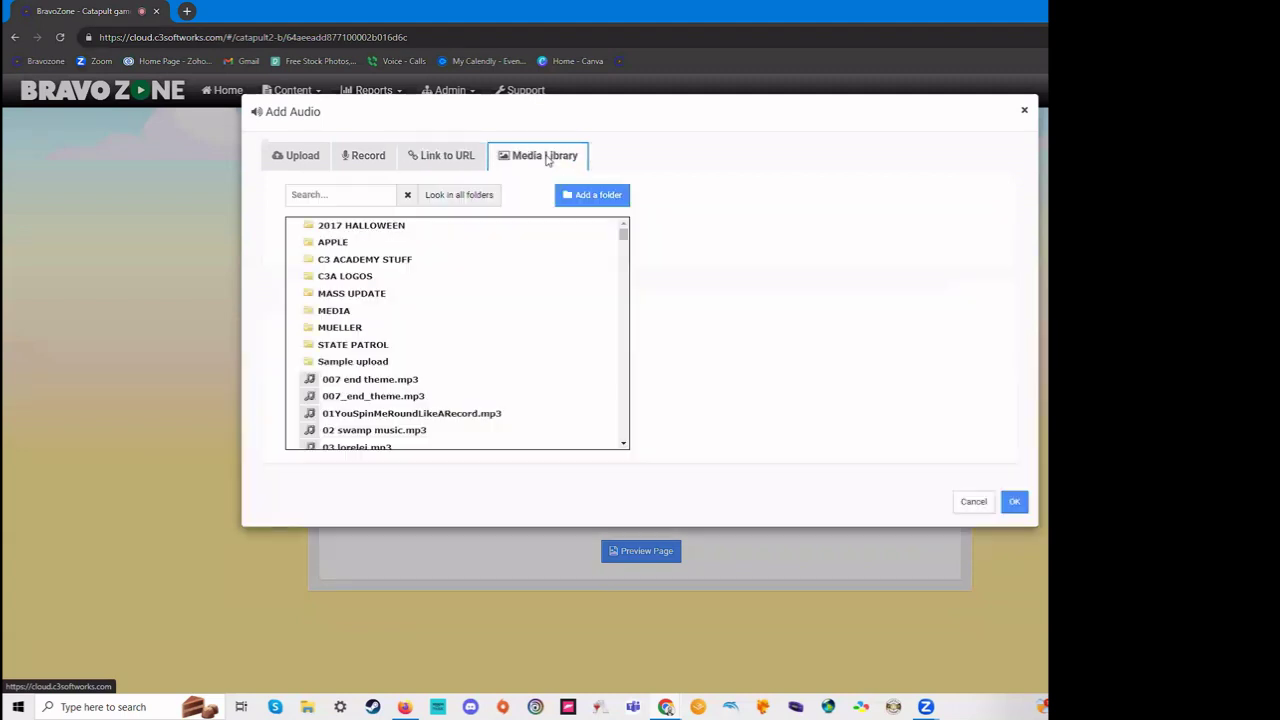
click(286, 162)
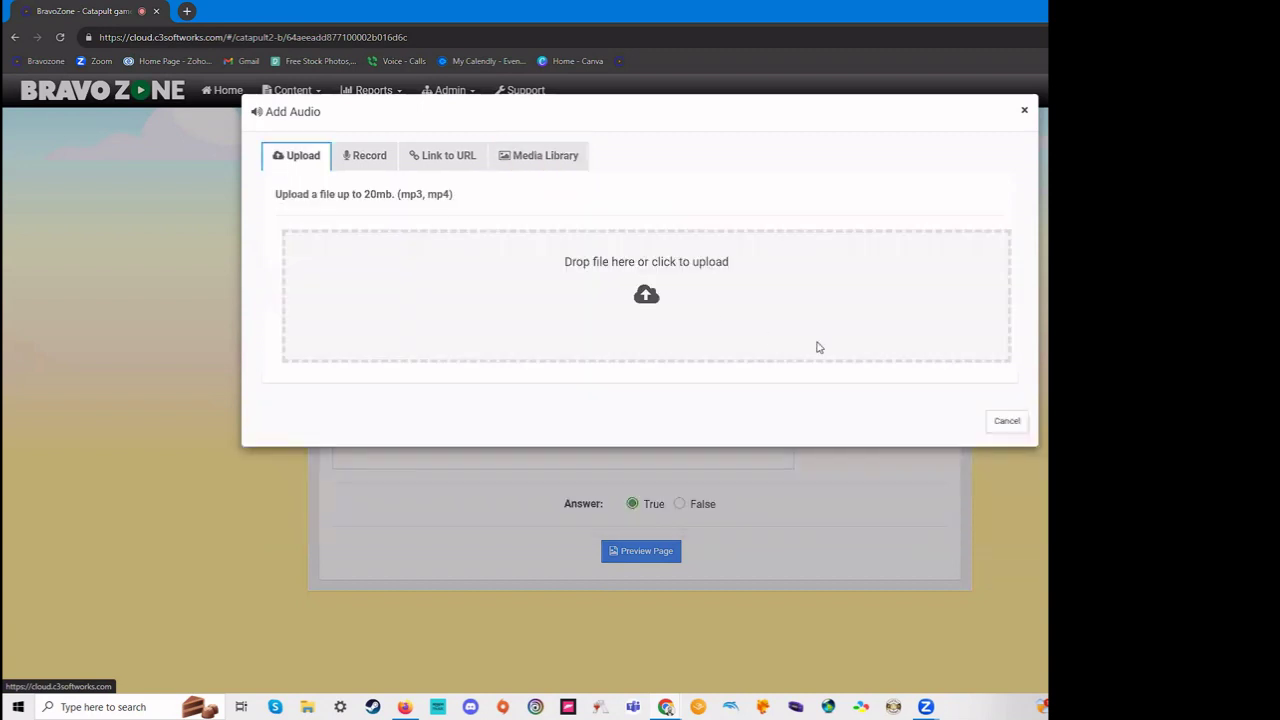
click(1006, 424)
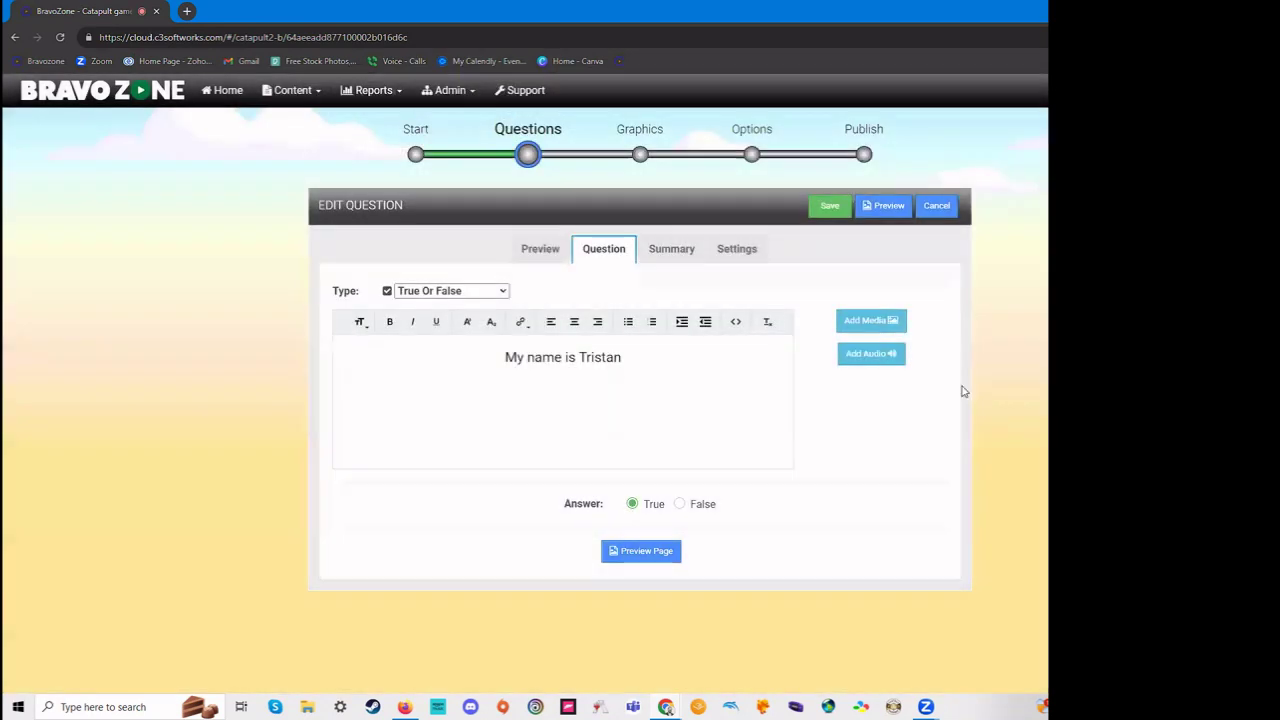
- Upload the Uncle Wiggily image via Add Media, glance at the YouTube option, then close it
click(870, 319)
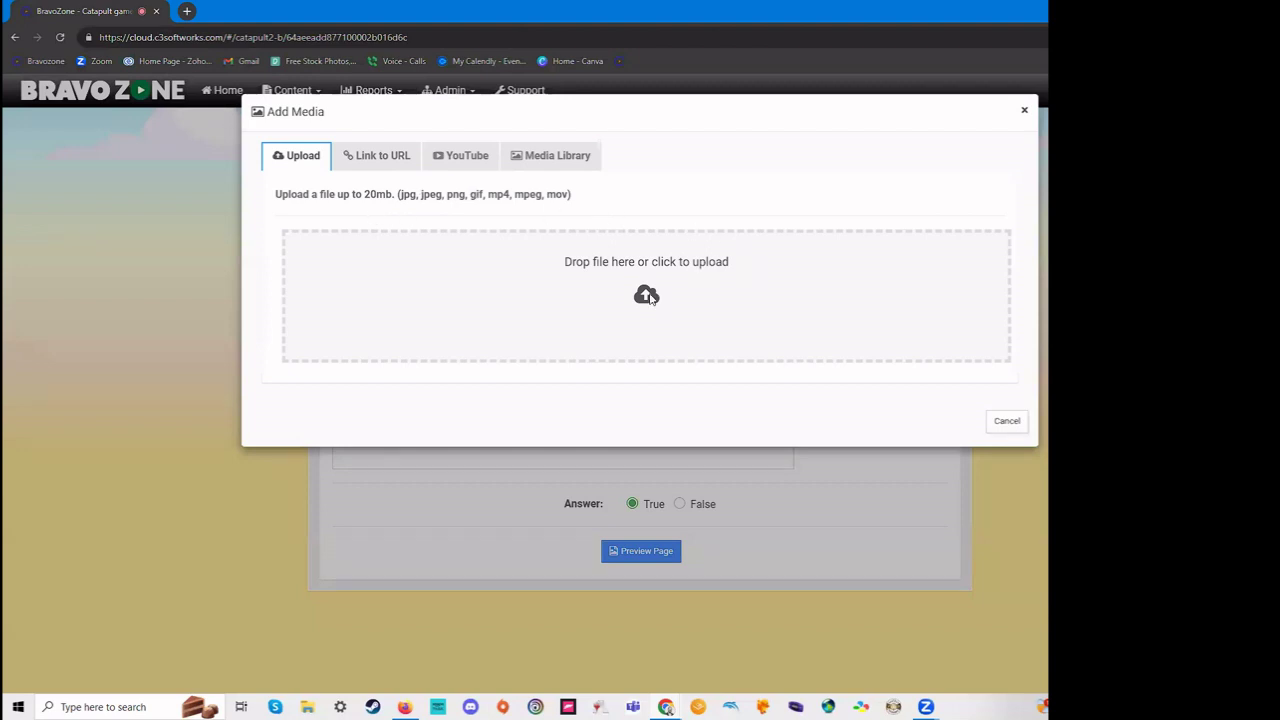
click(526, 343)
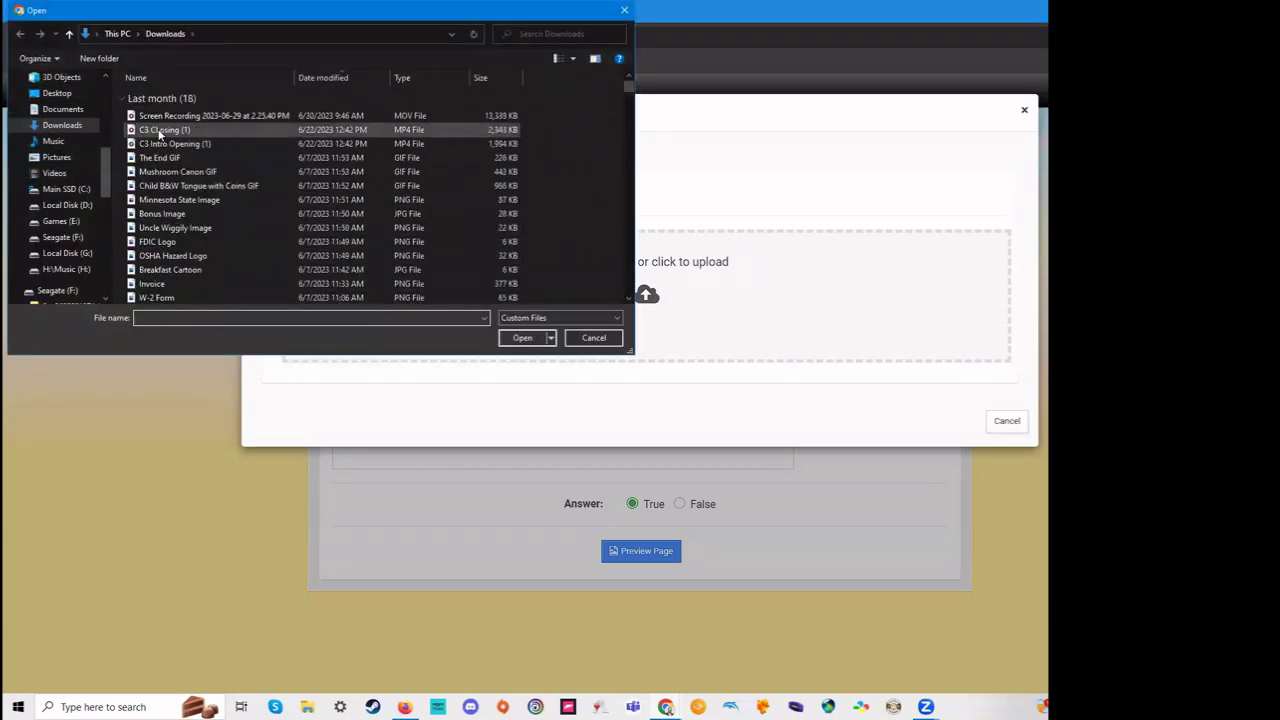
click(193, 228)
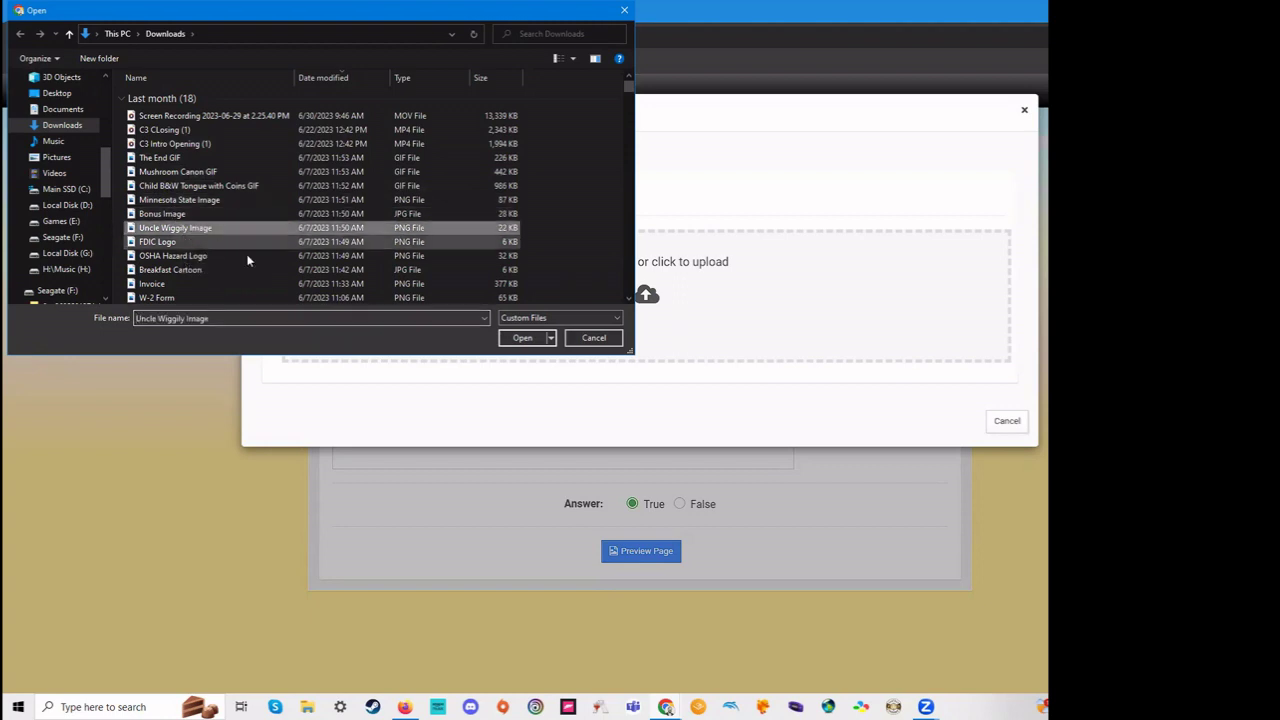
click(521, 339)
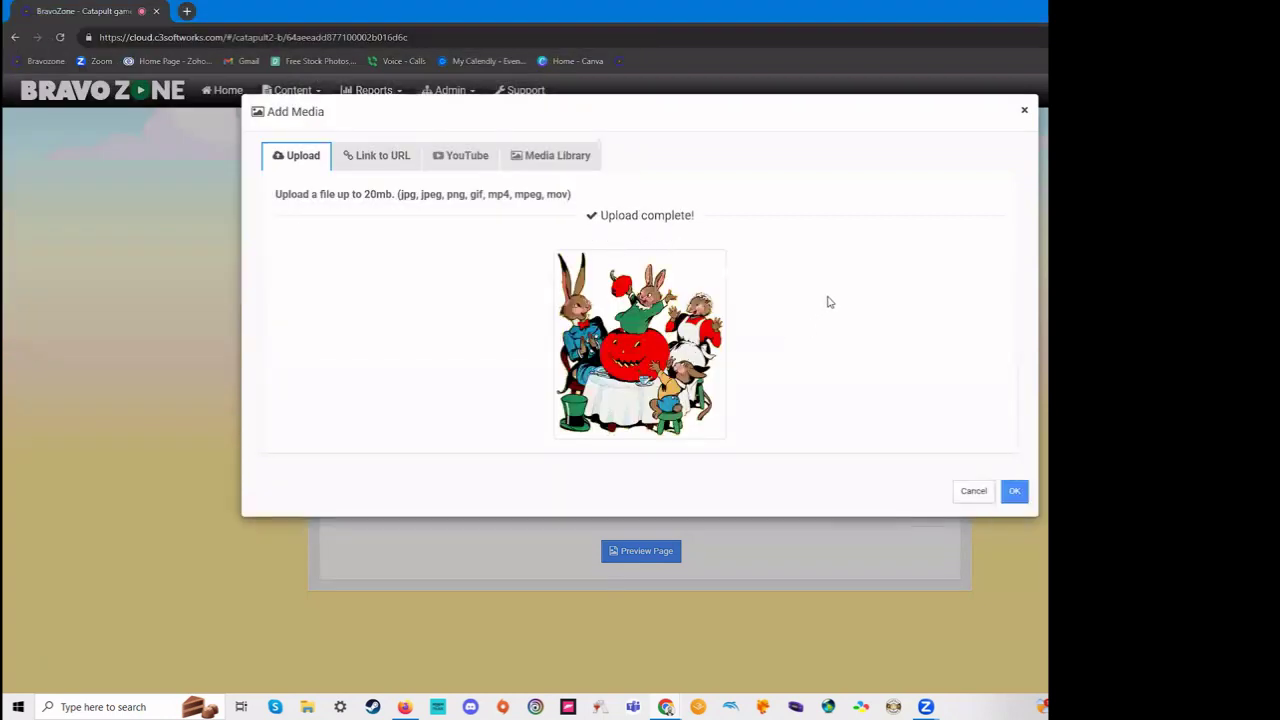
click(1016, 492)
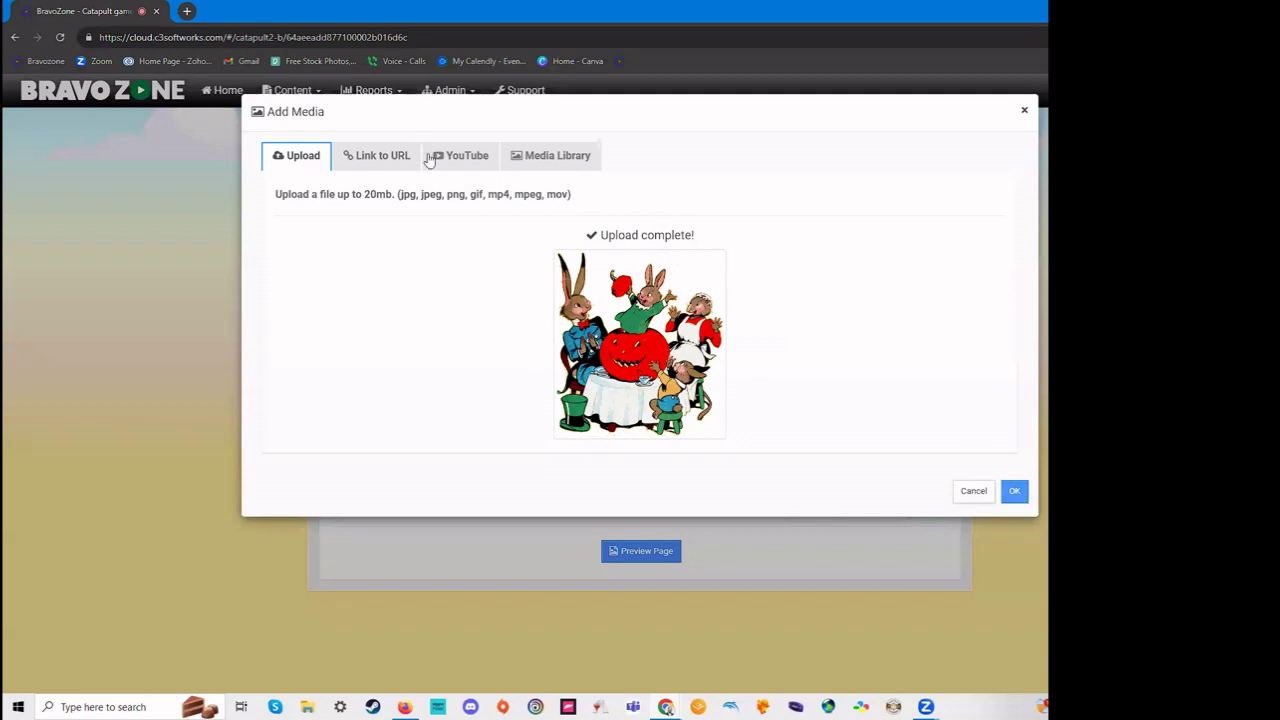
click(460, 158)
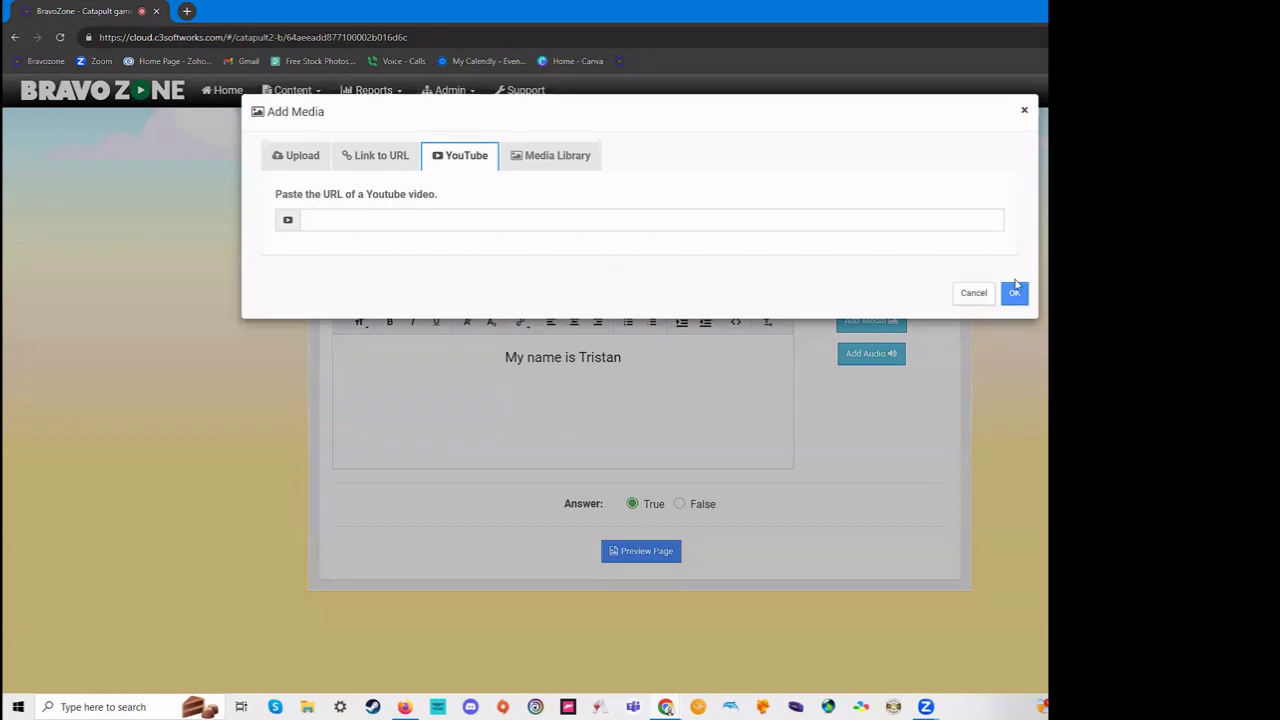
click(1015, 290)
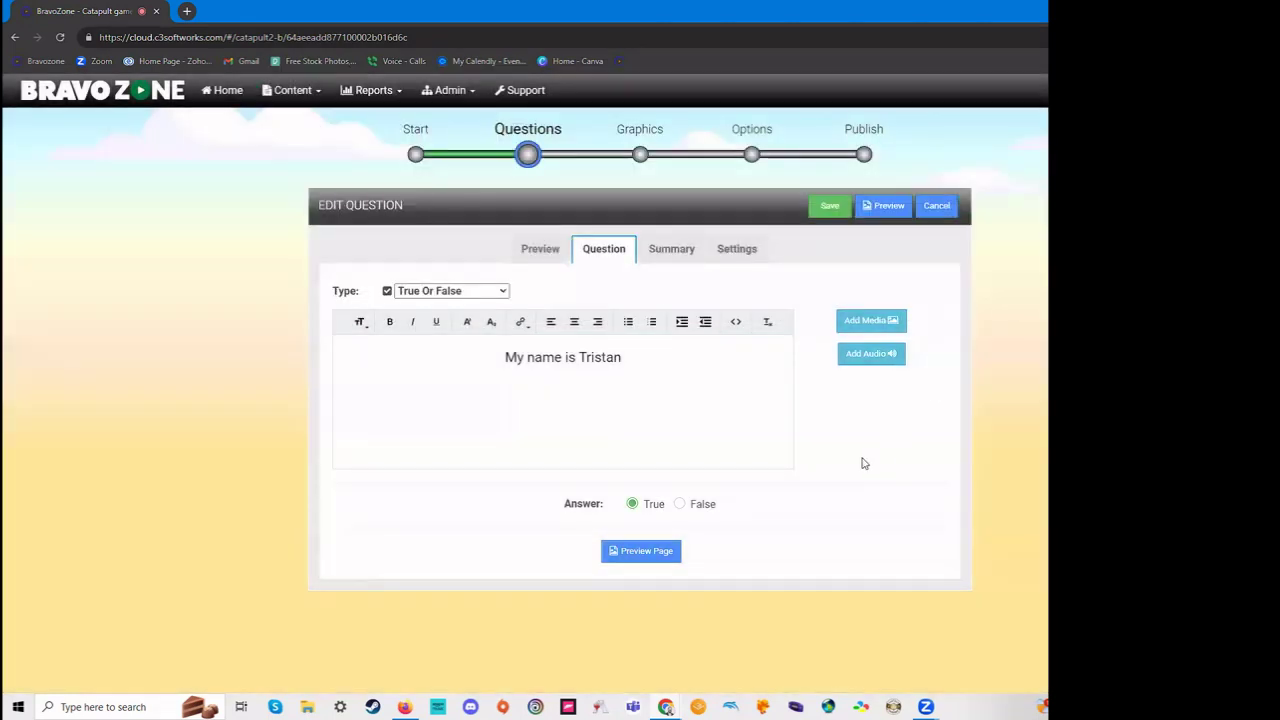
- Upload the Uncle Wiggily image again and confirm to attach it to the question
click(891, 321)
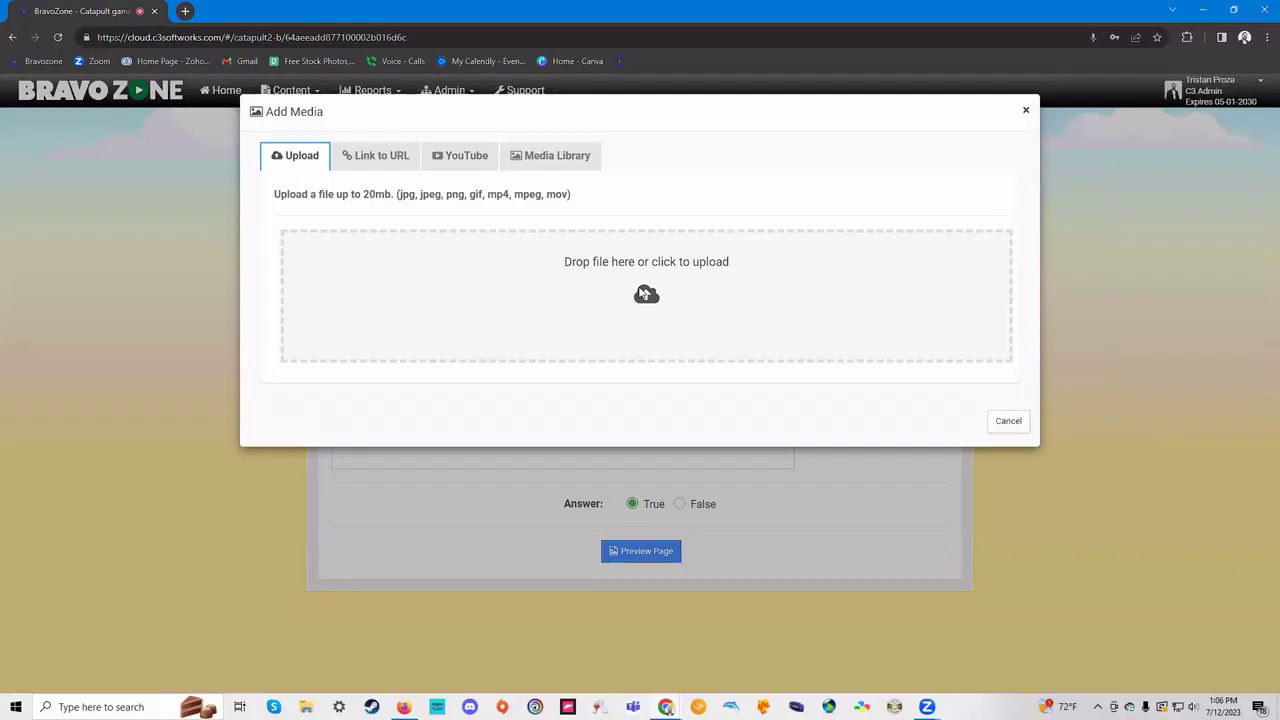
click(643, 293)
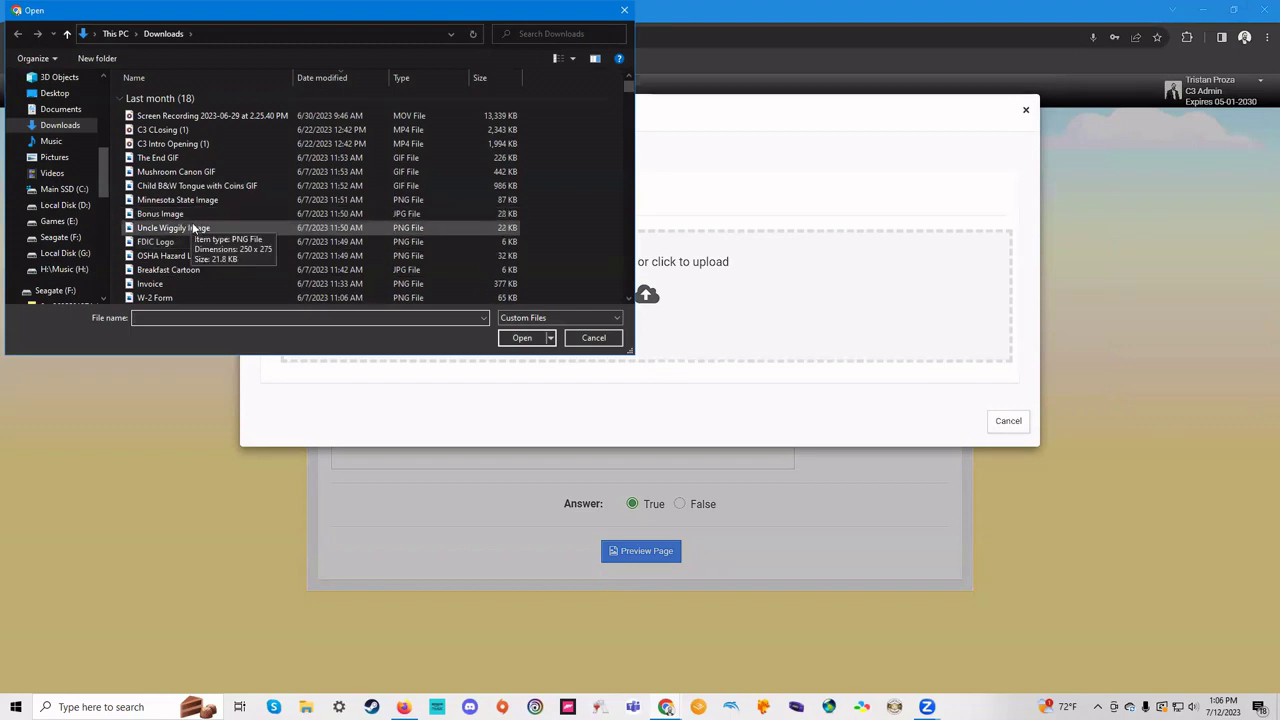
click(180, 228)
click(522, 337)
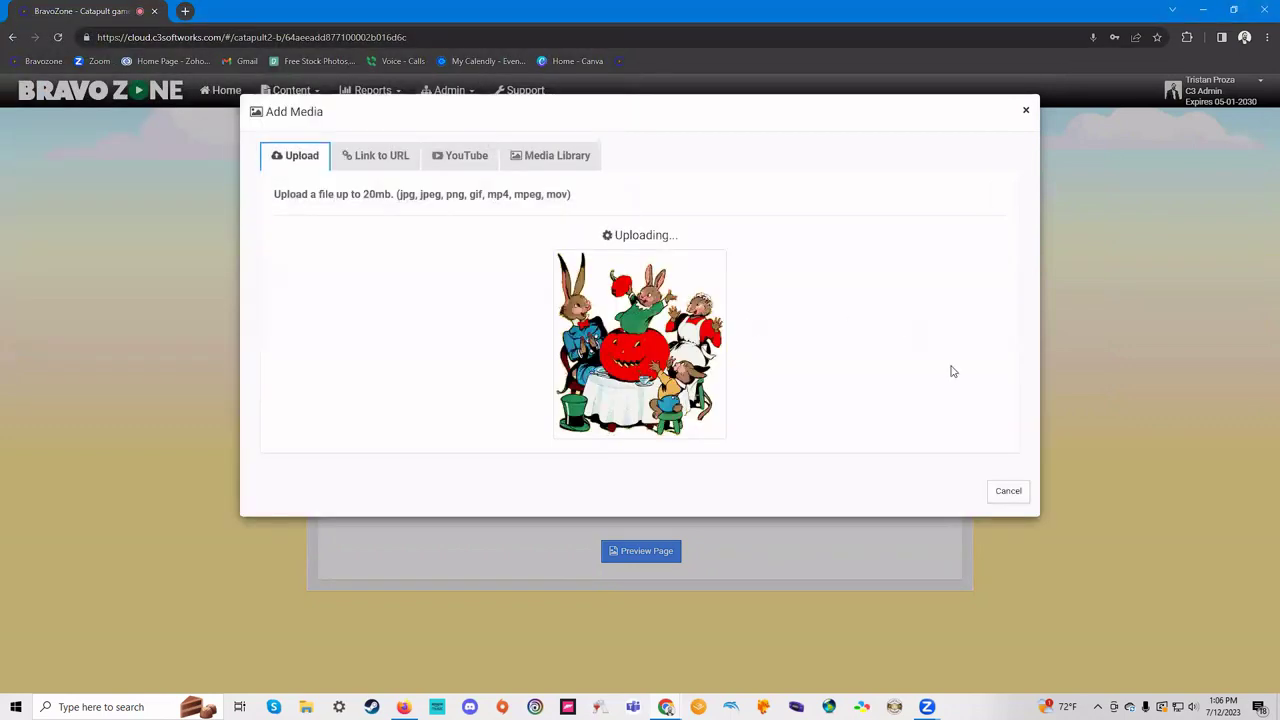
click(1015, 490)
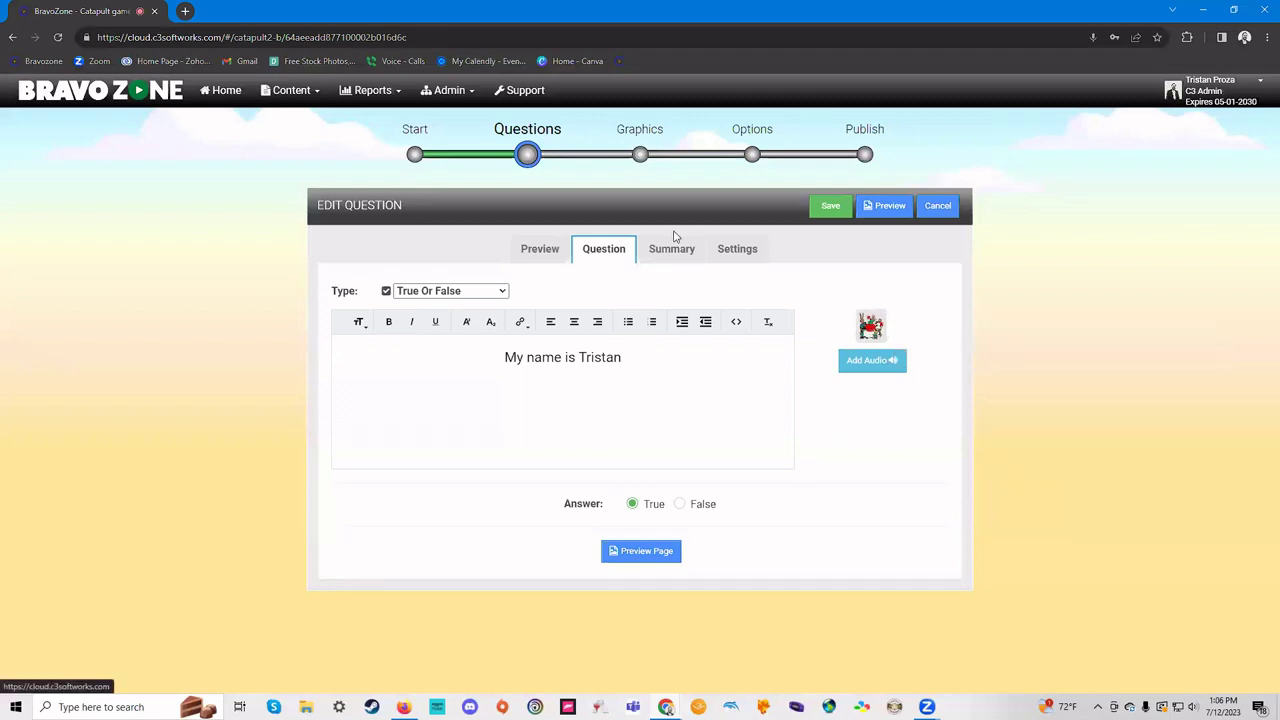
- Review the Preview, Summary and response-display settings, then save the true/false question
click(541, 252)
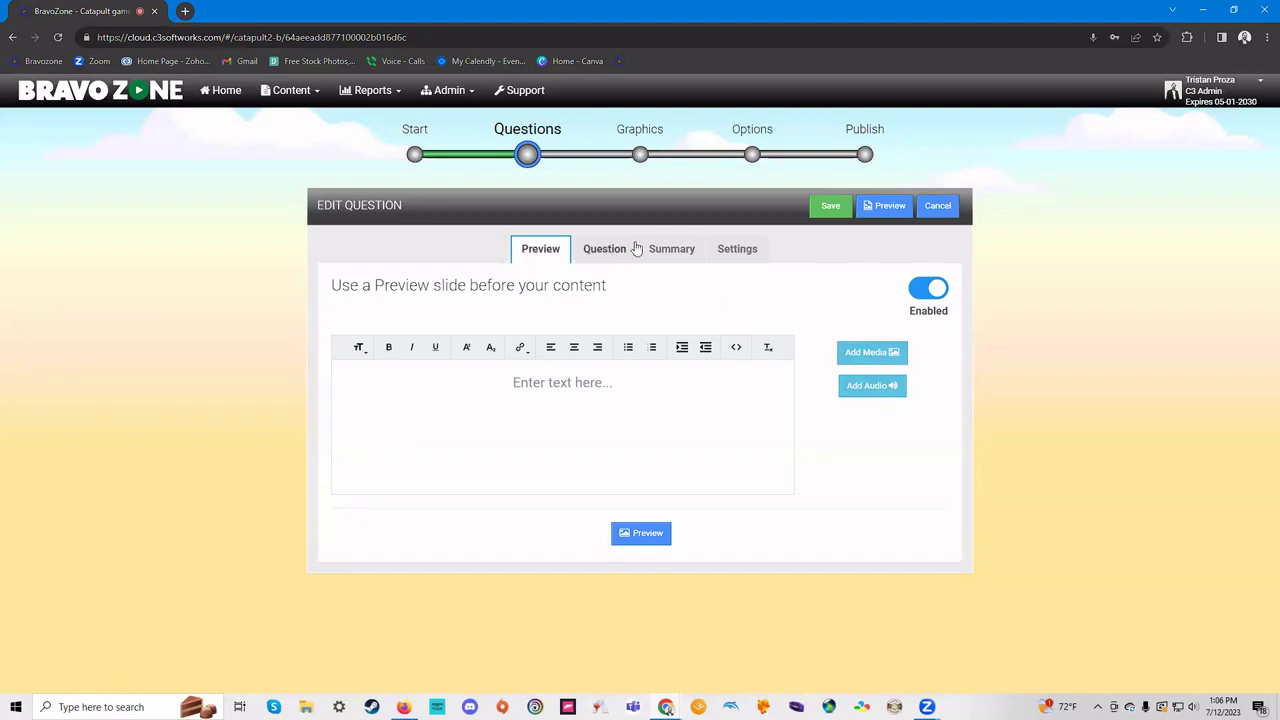
click(670, 250)
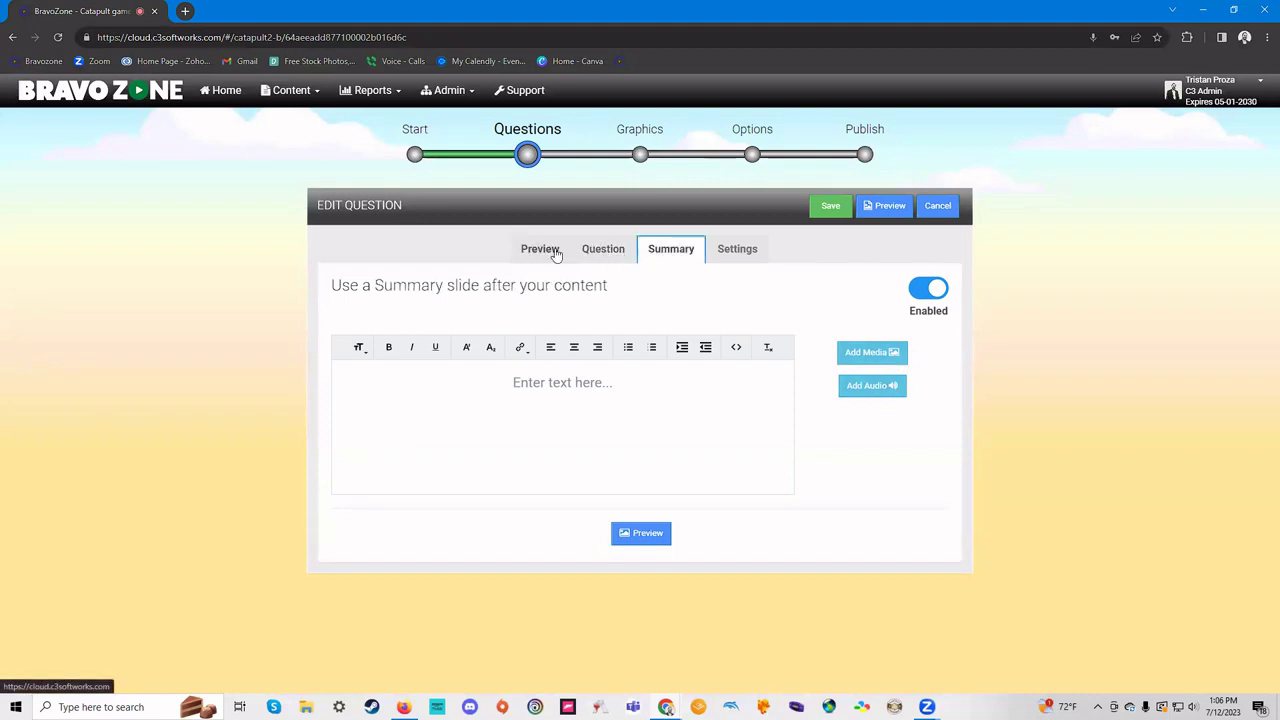
click(556, 255)
click(590, 255)
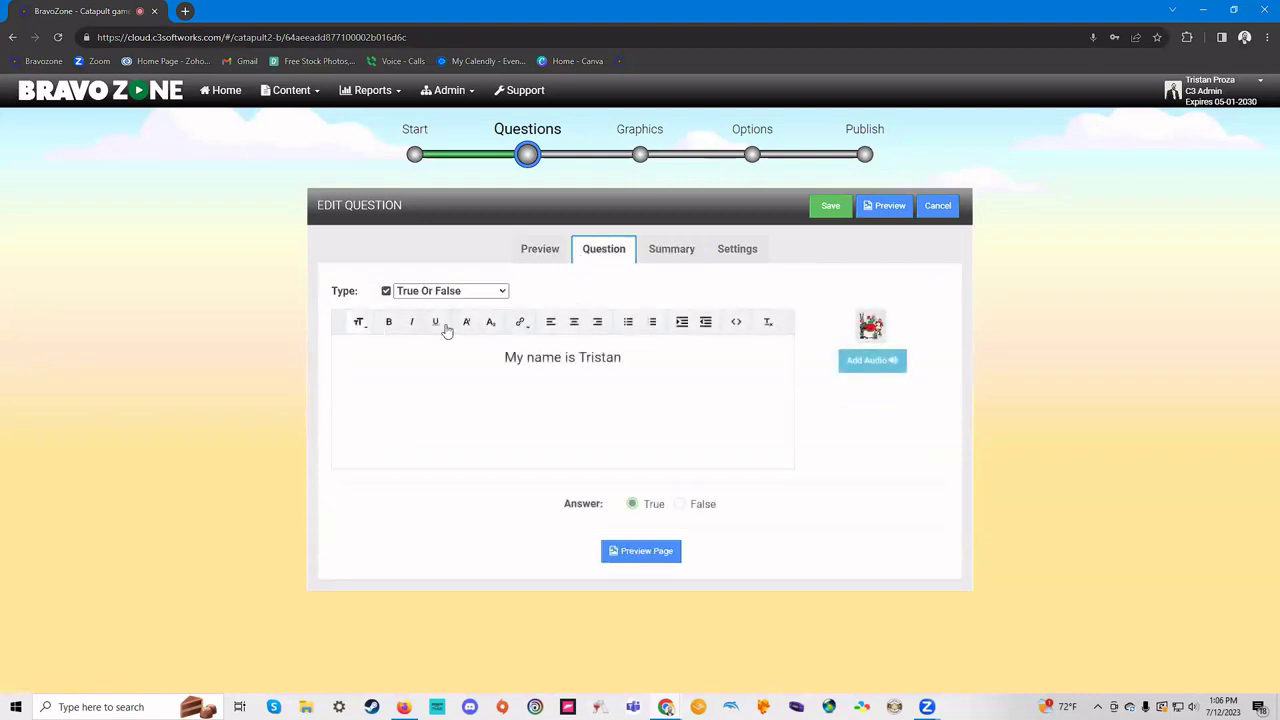
click(734, 250)
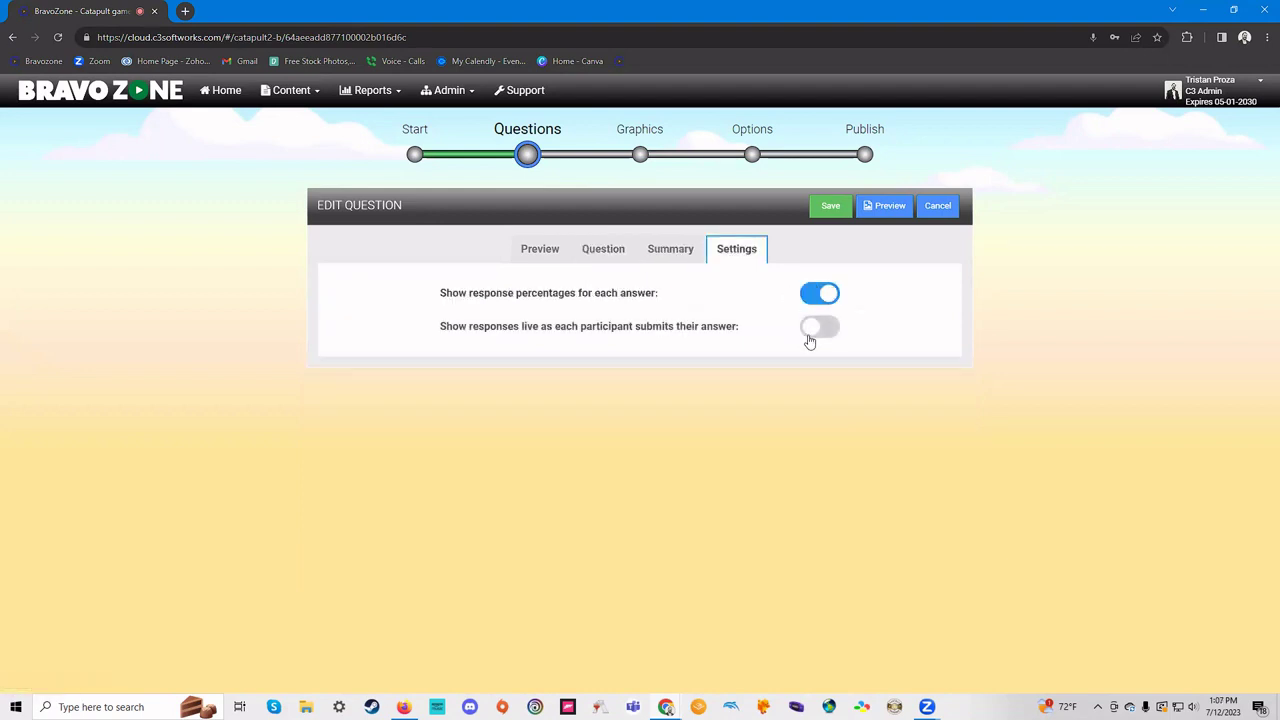
click(831, 206)
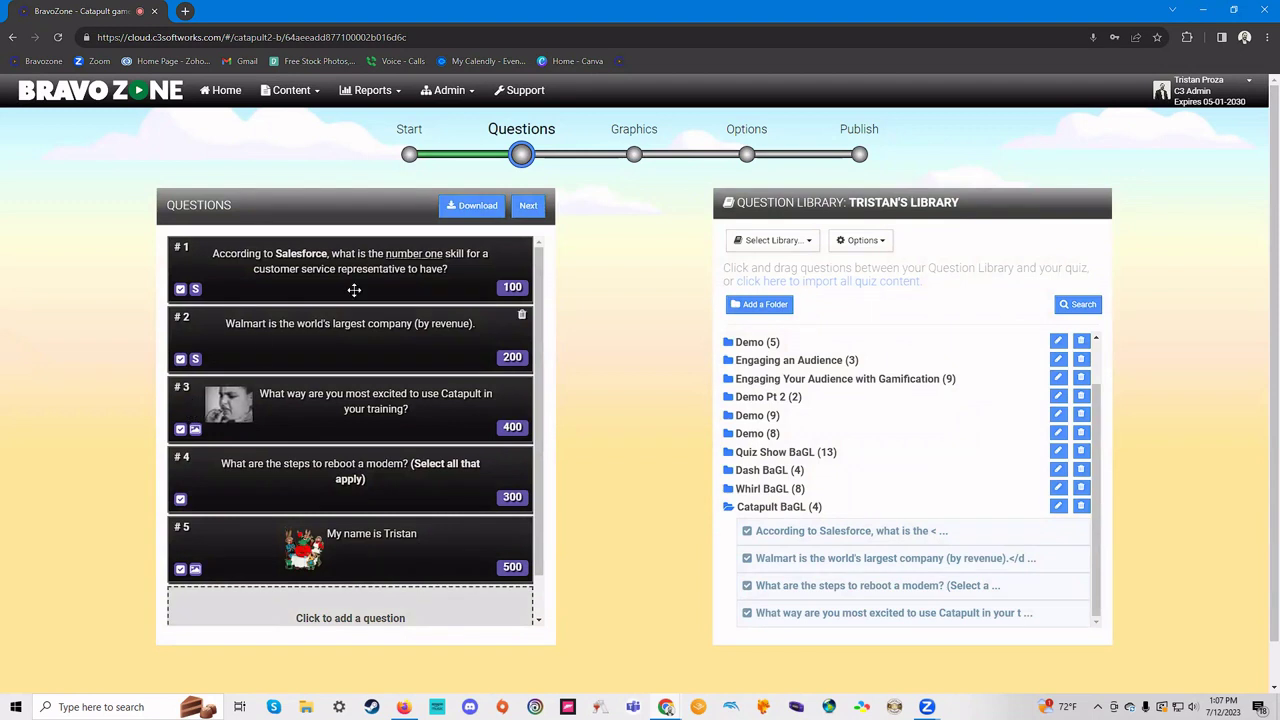
click(484, 217)
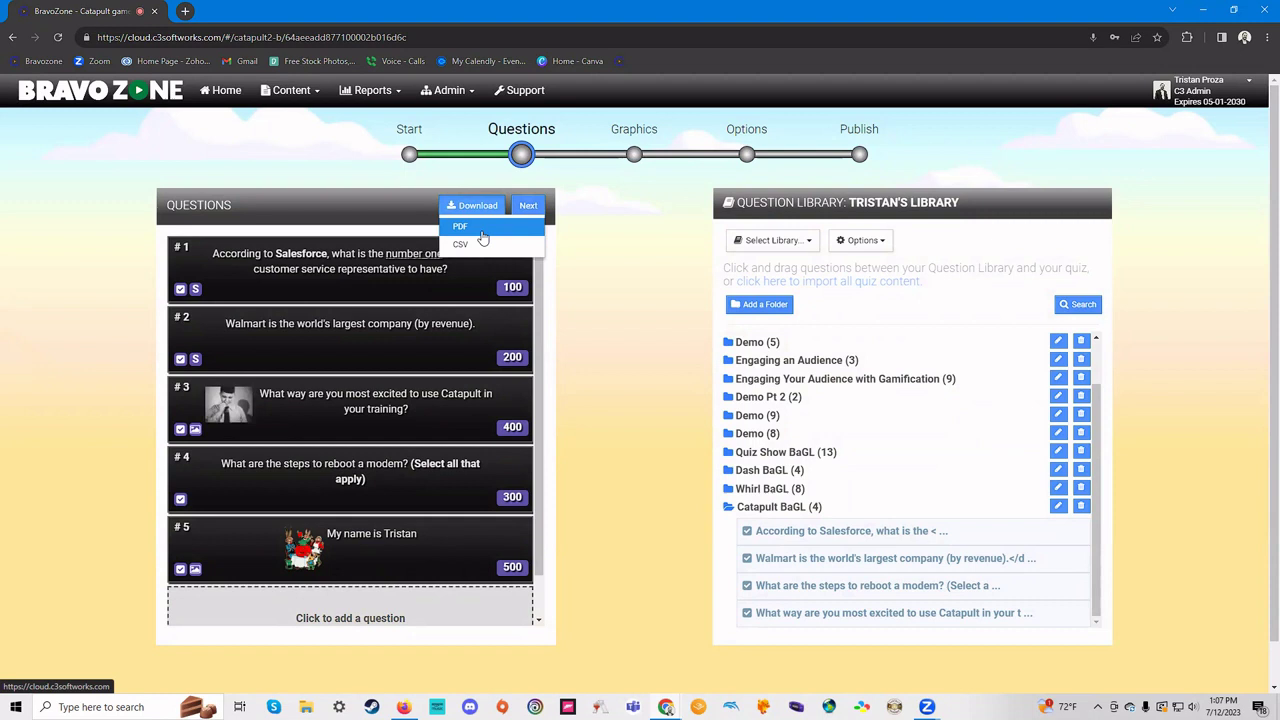
click(603, 235)
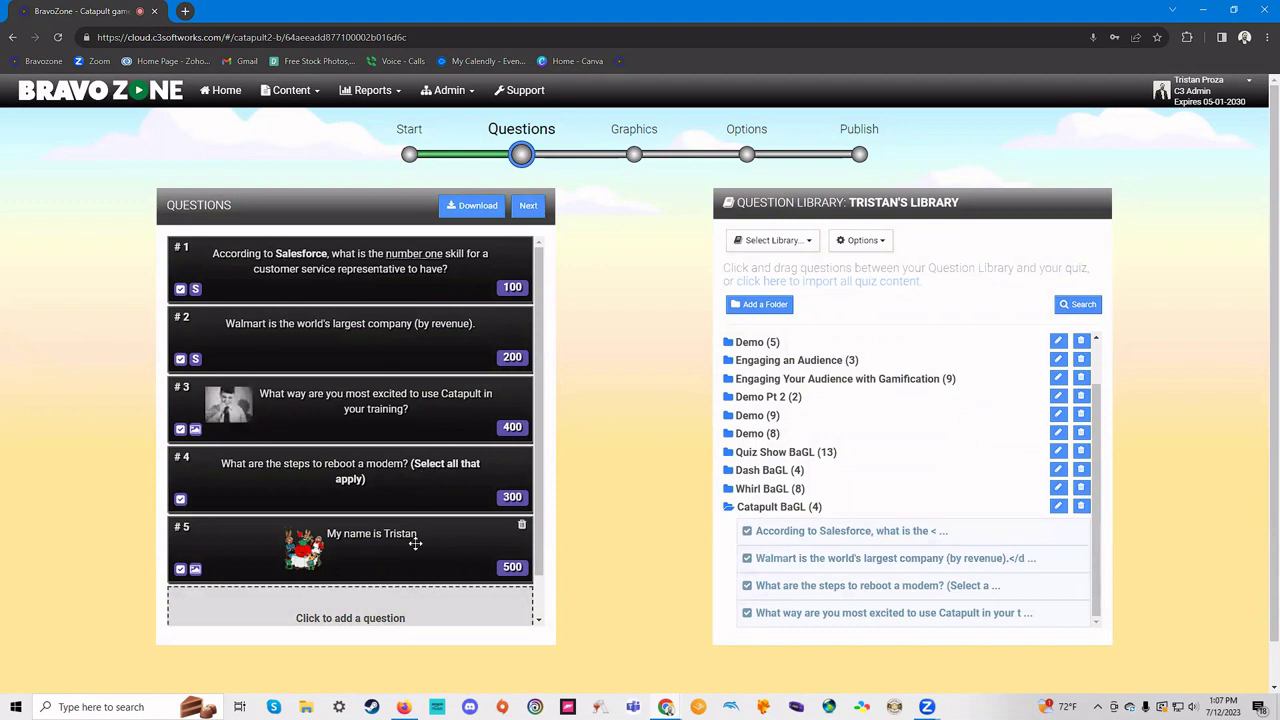
scroll(405, 540, down, 1)
- Add a new Multiple Choice question at the end, limited to two answers
click(363, 584)
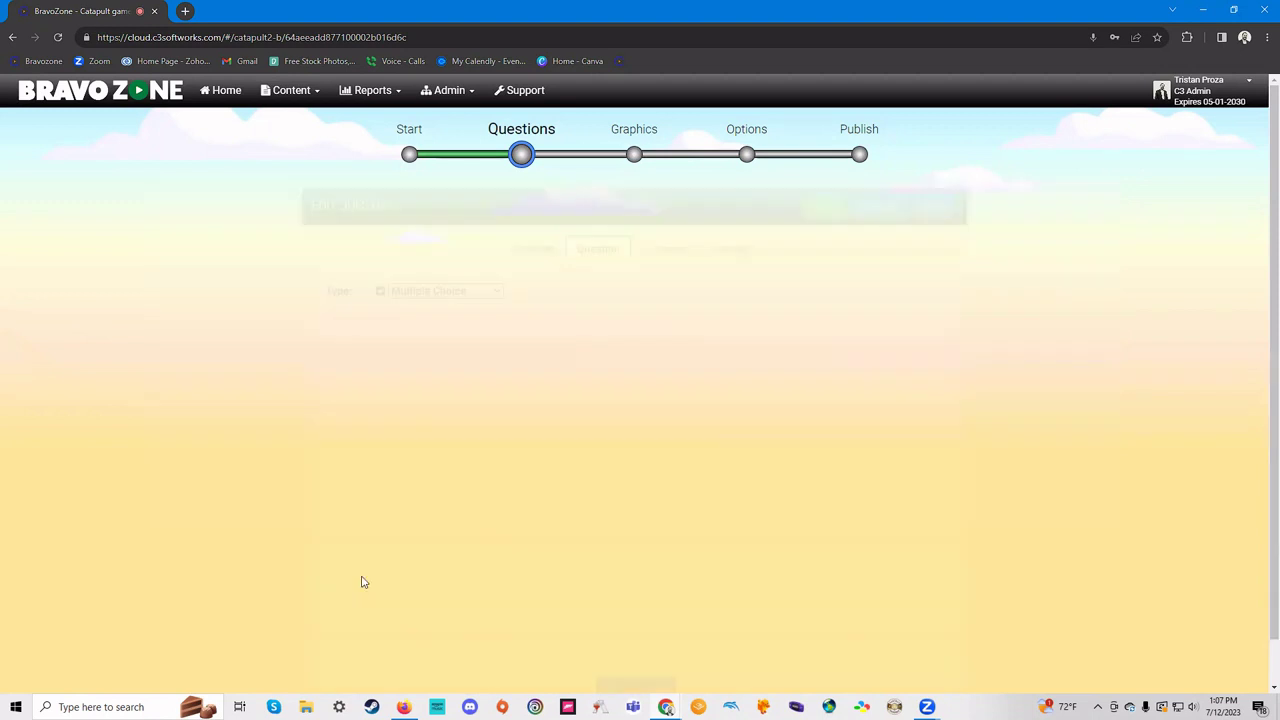
click(470, 291)
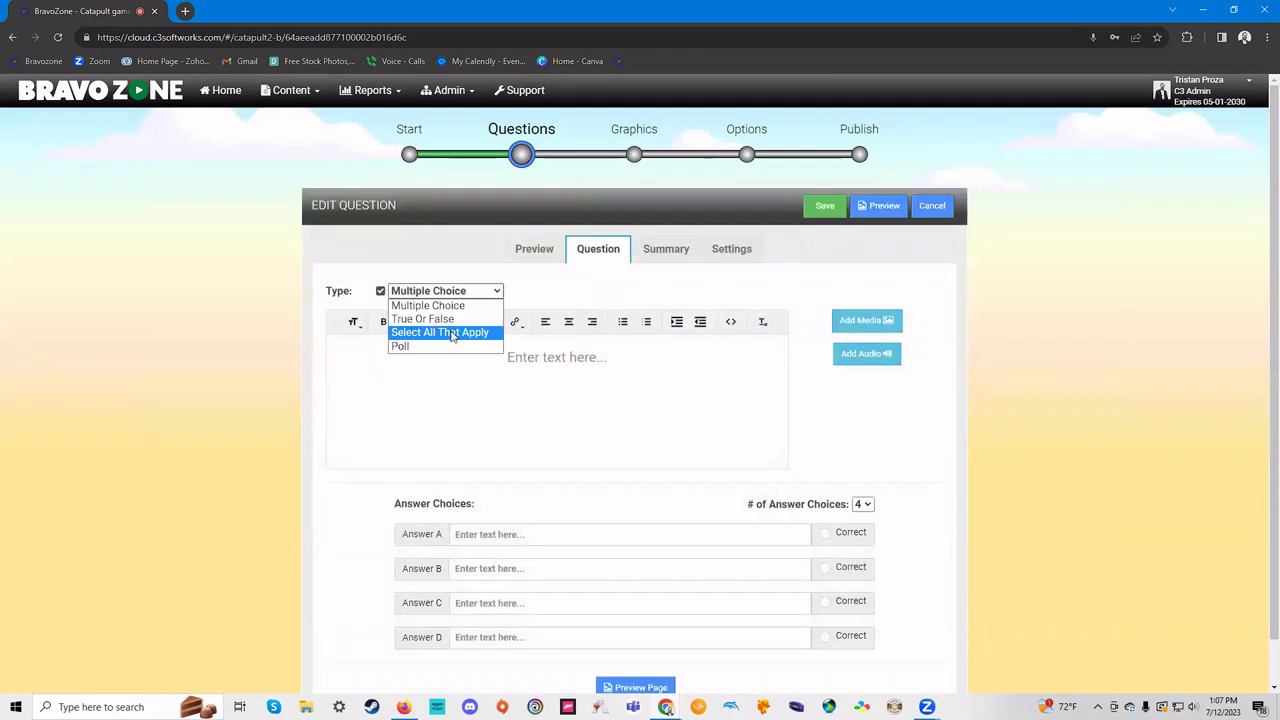
click(458, 306)
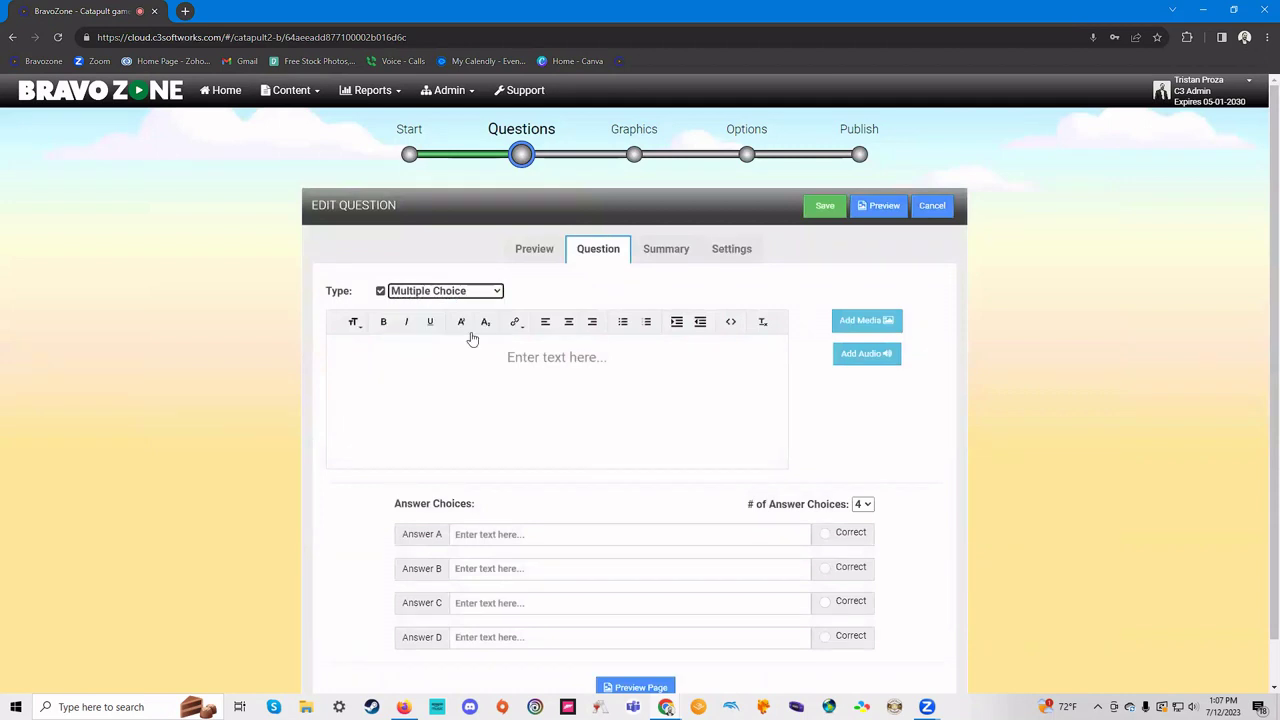
click(574, 362)
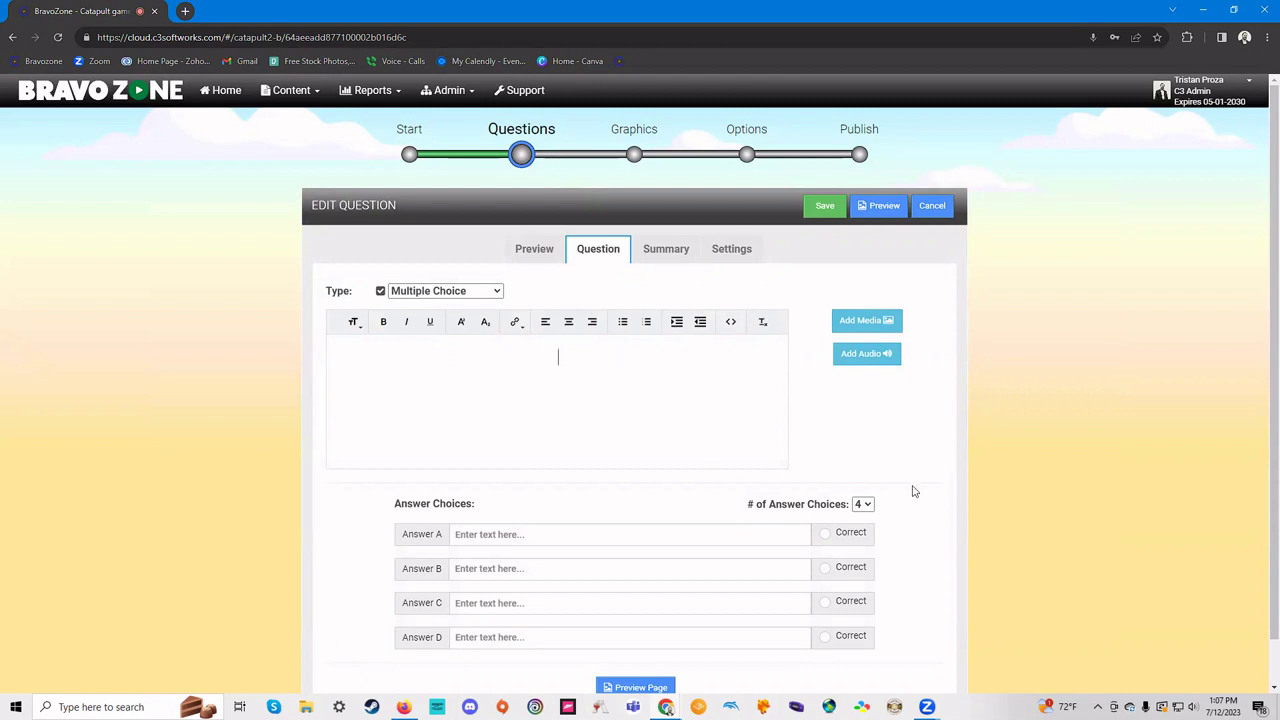
click(864, 505)
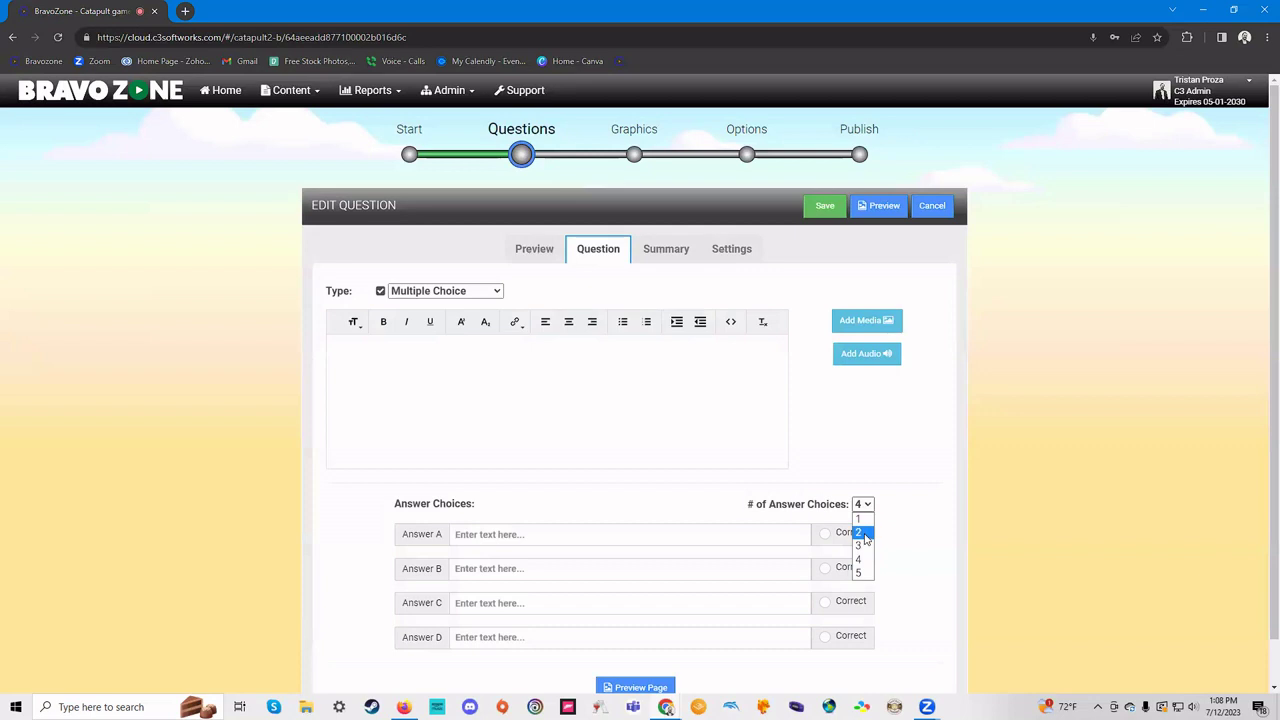
click(866, 540)
- Enter the question text 'What pet in most households is furry?'
click(518, 362)
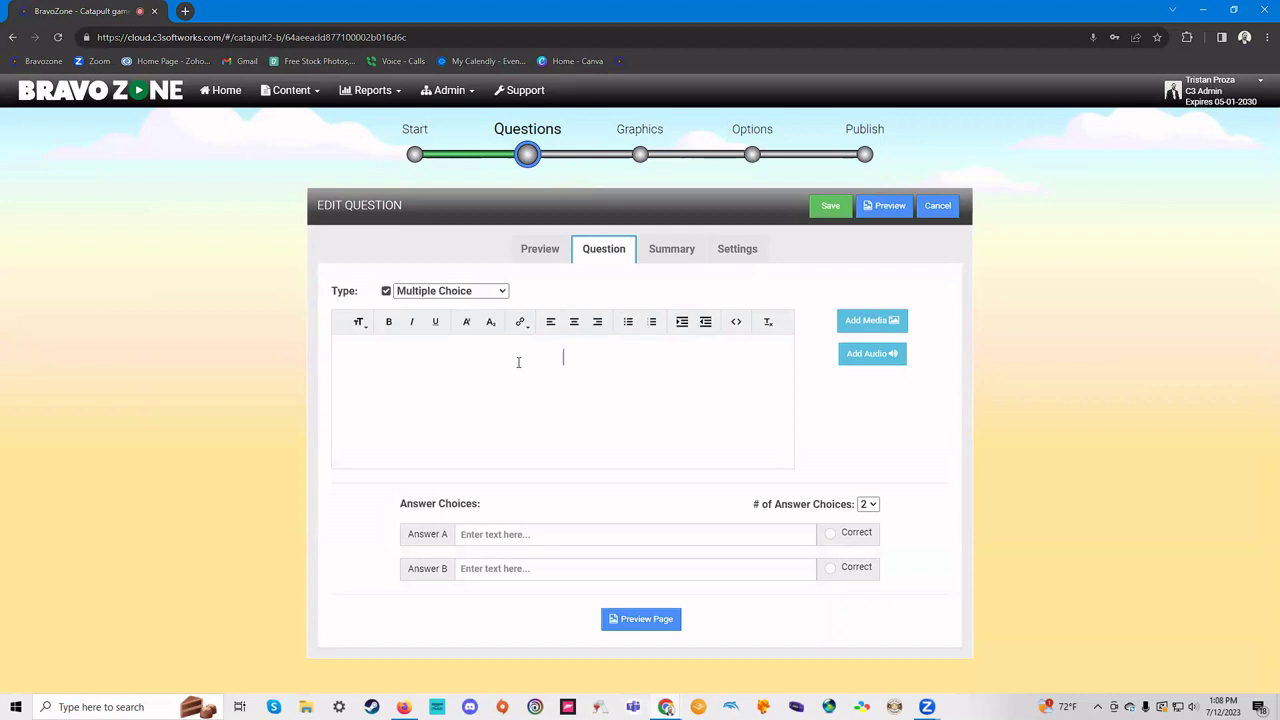
text(What p)
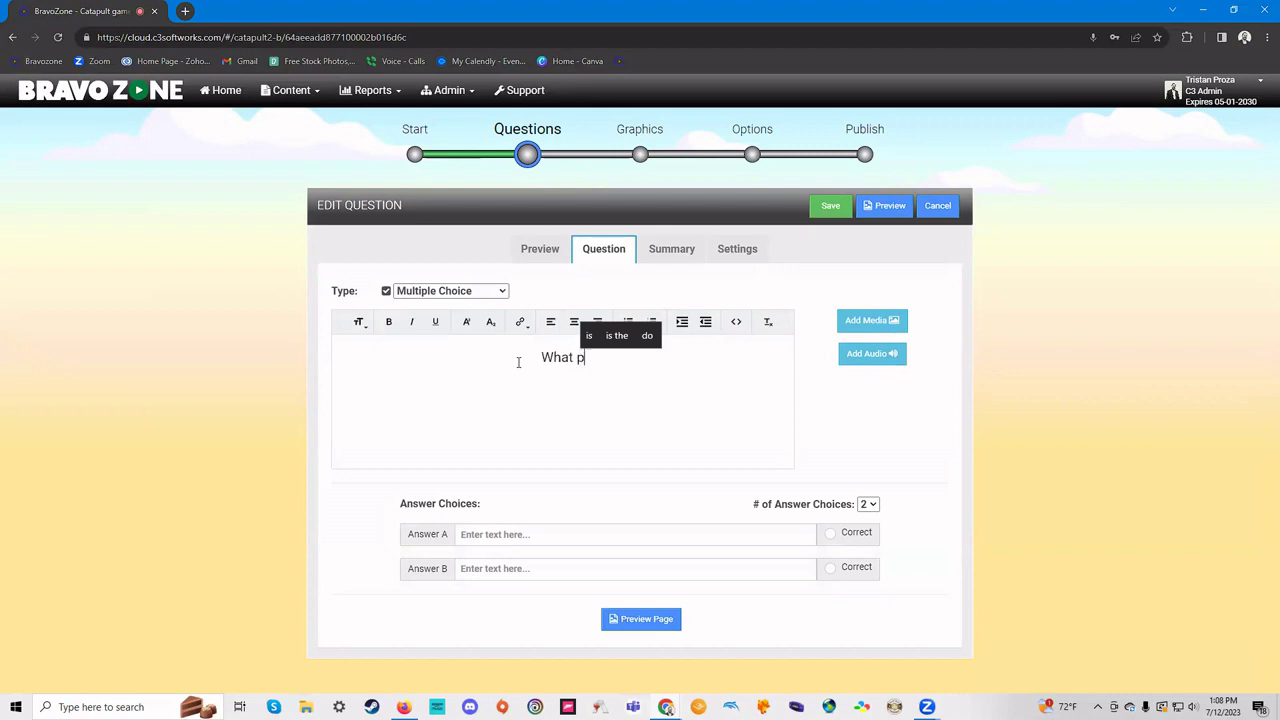
text(et )
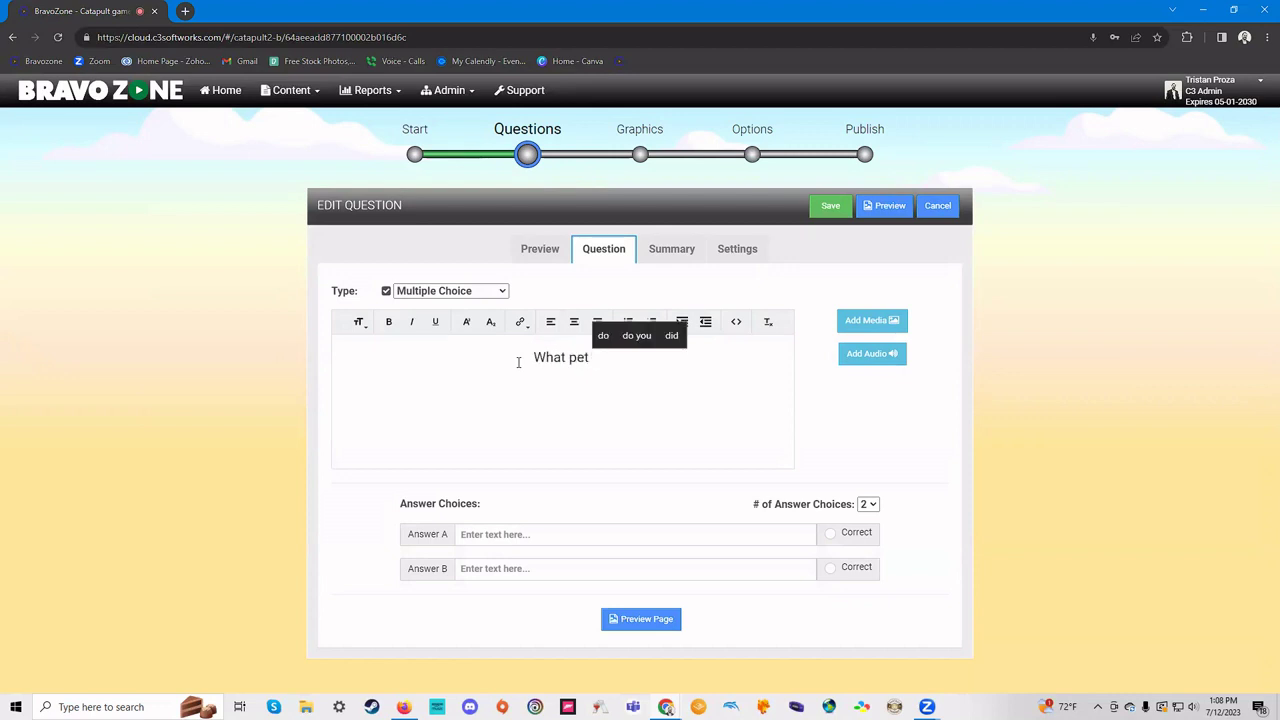
text(in yo)
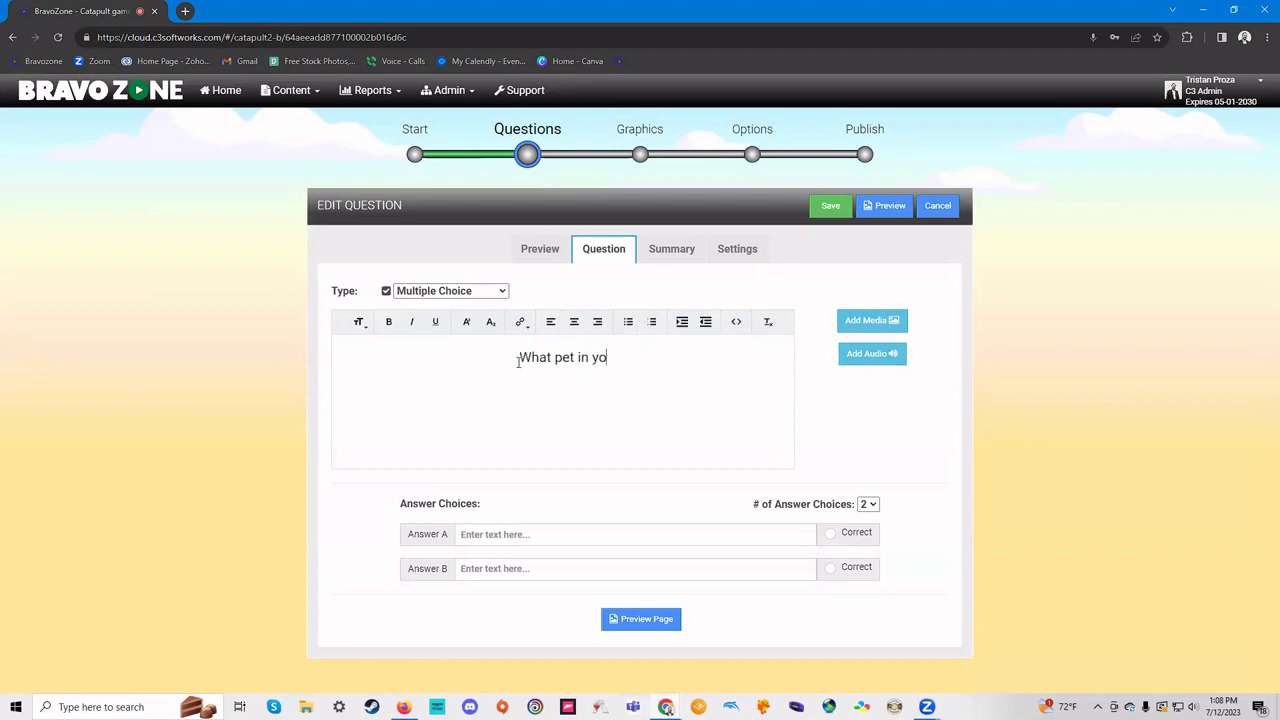
key(BackSpace)
key(BackSpace)
text(mm o)
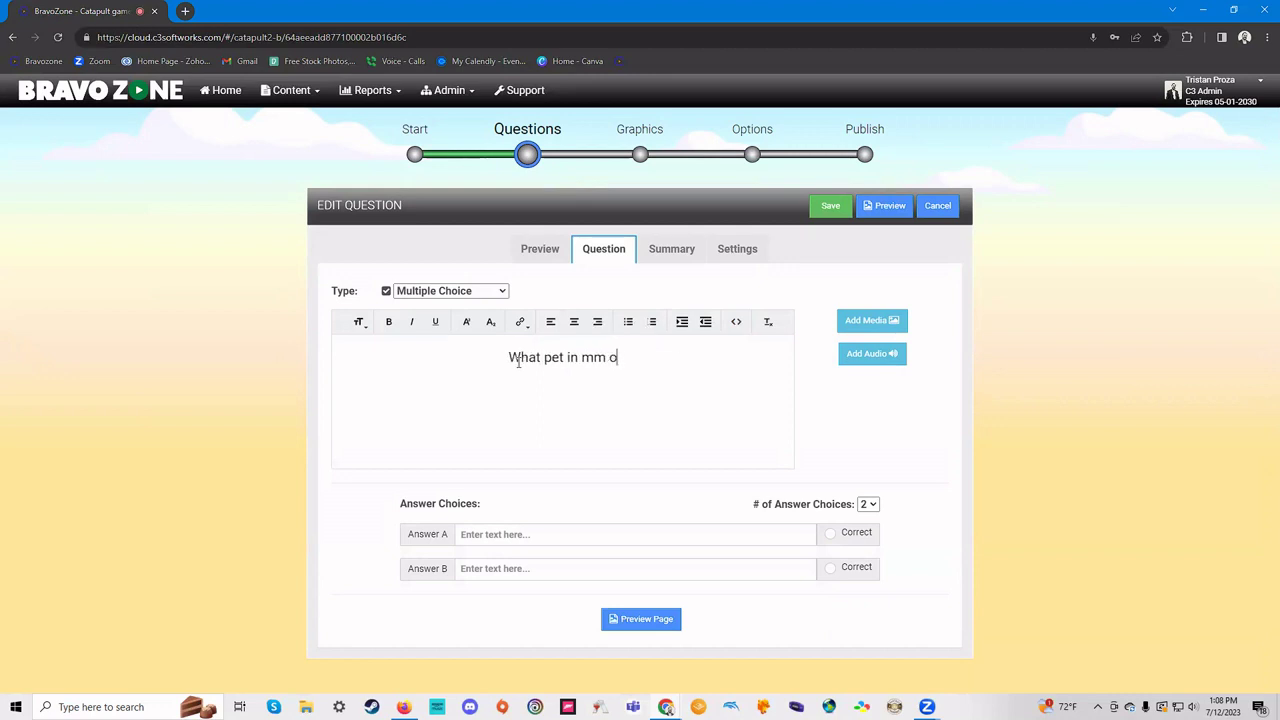
key(BackSpace)
key(BackSpace)
key(BackSpace)
text(ost housel)
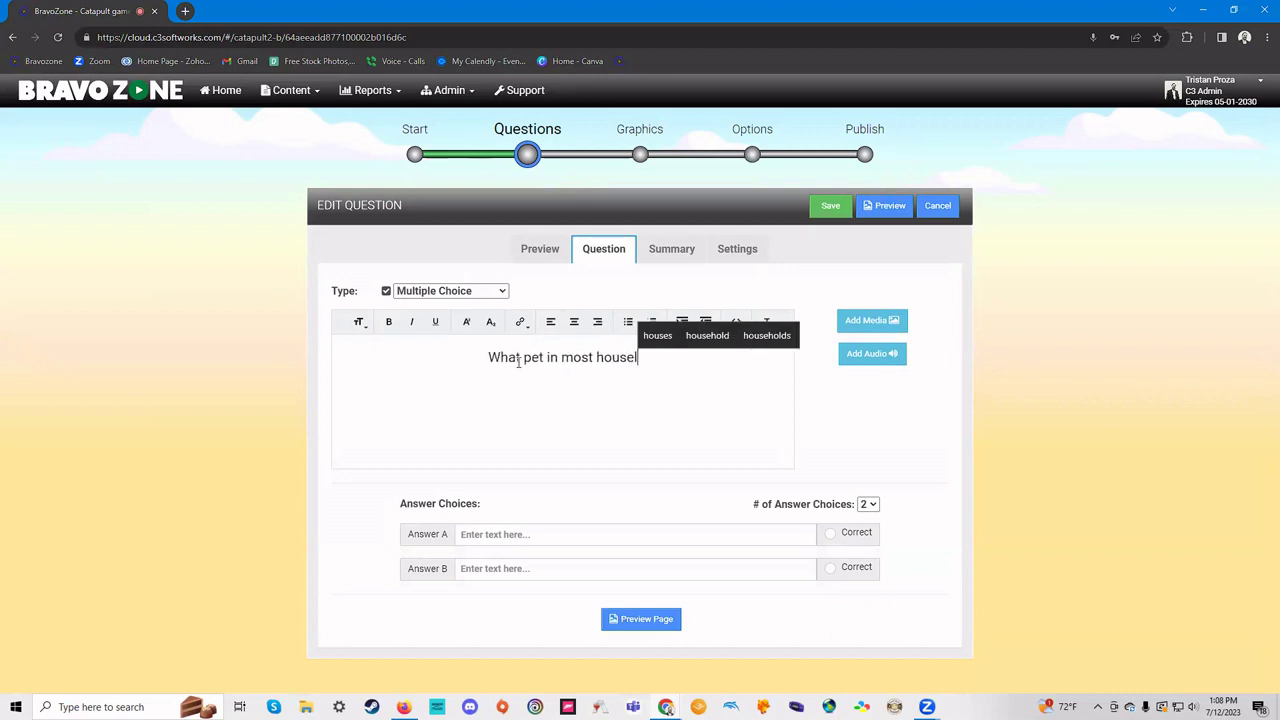
key(BackSpace)
text(holds)
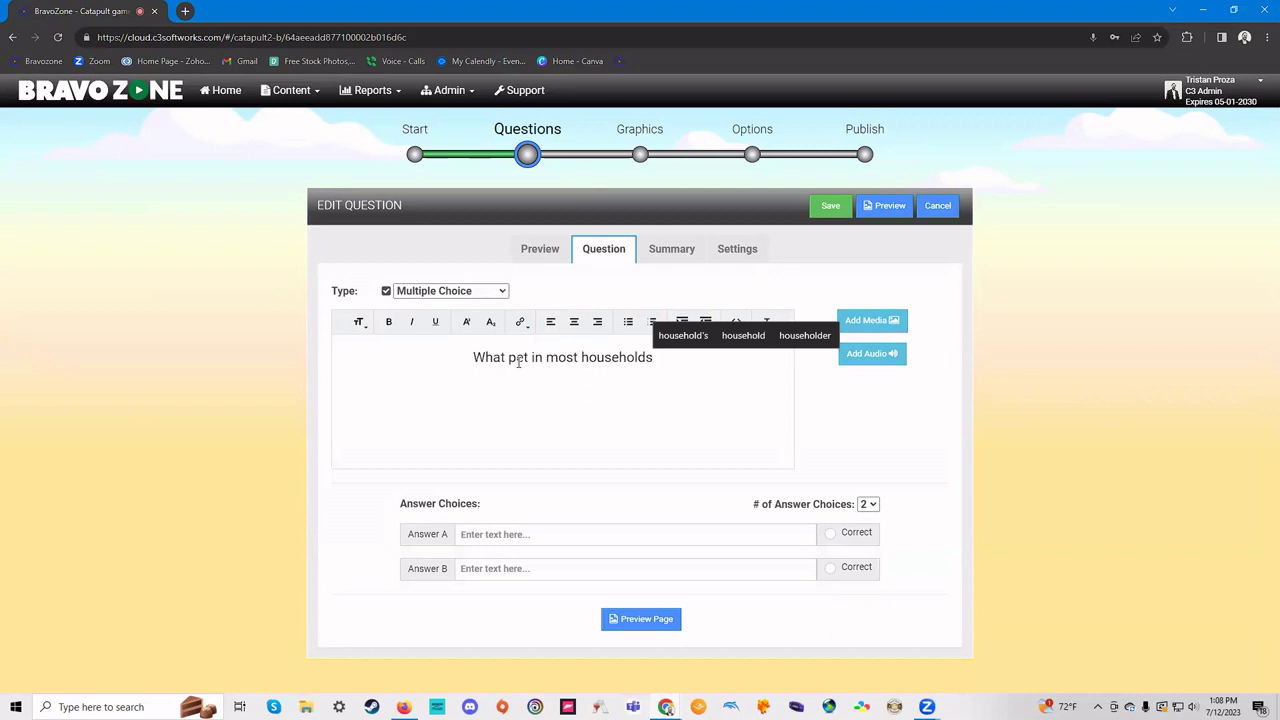
text( is furry)
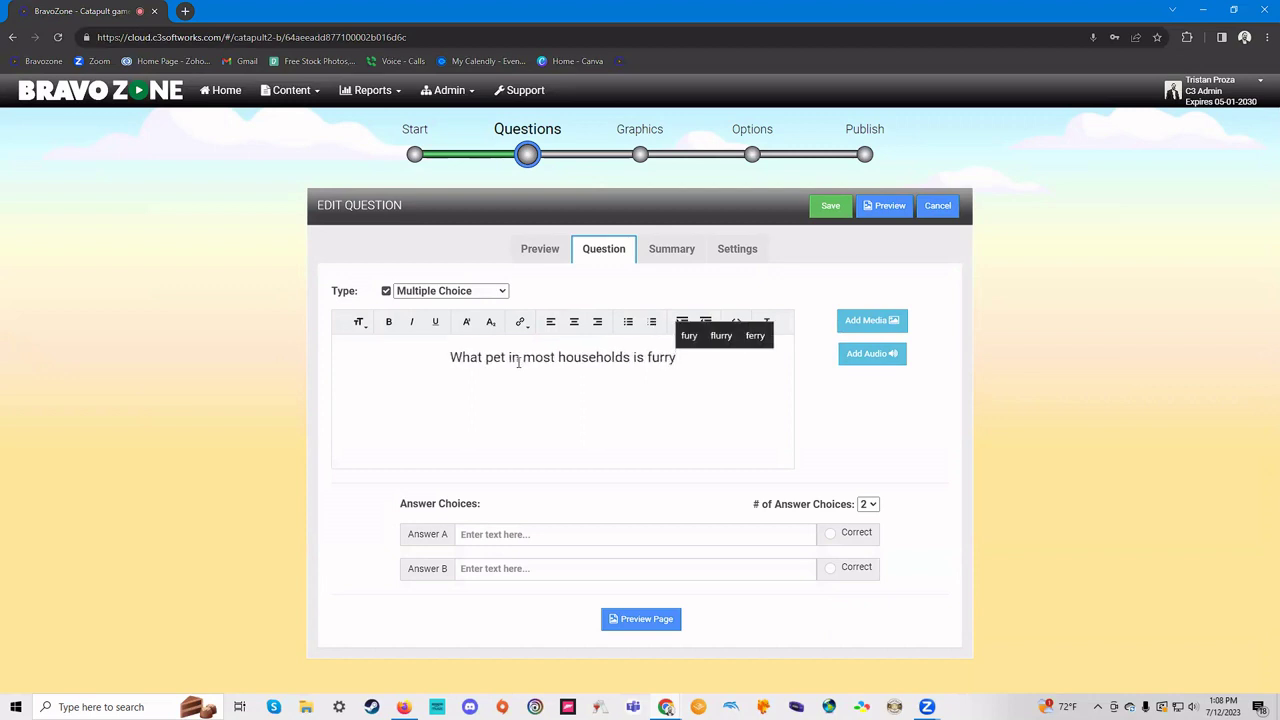
text(?)
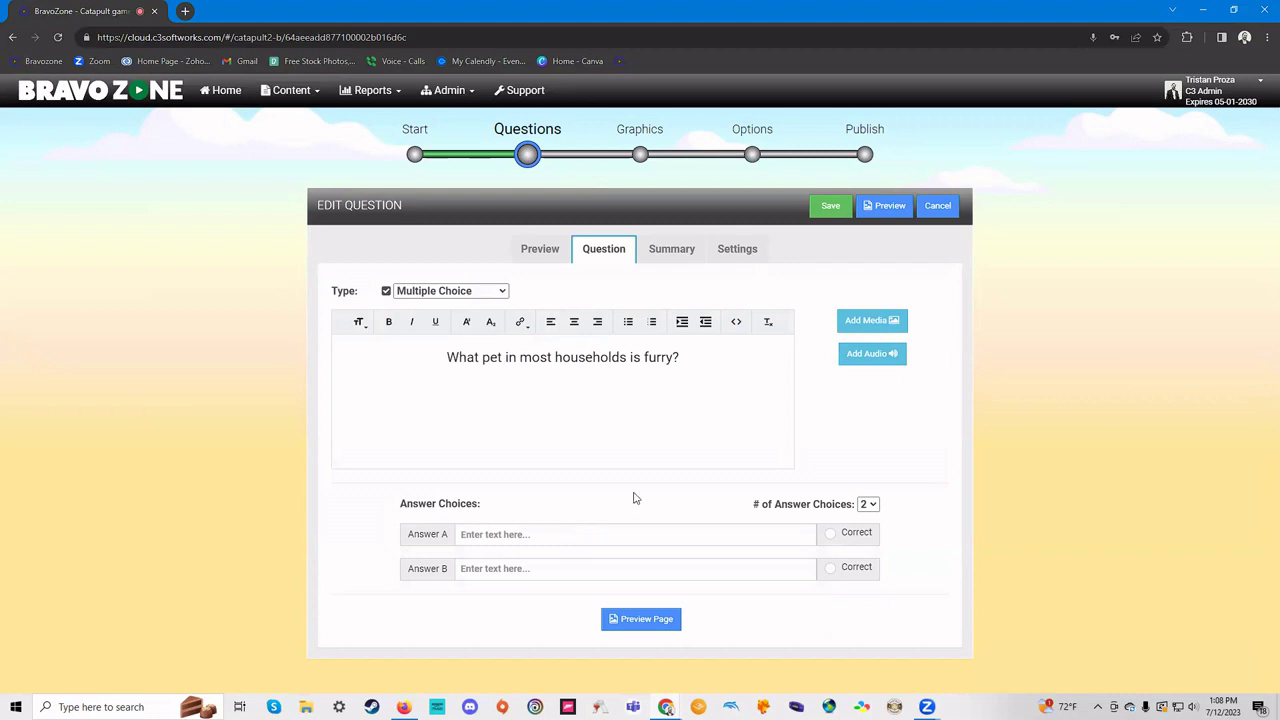
- Fill in answers Dog and Penguin and check the question in Quick View
click(632, 532)
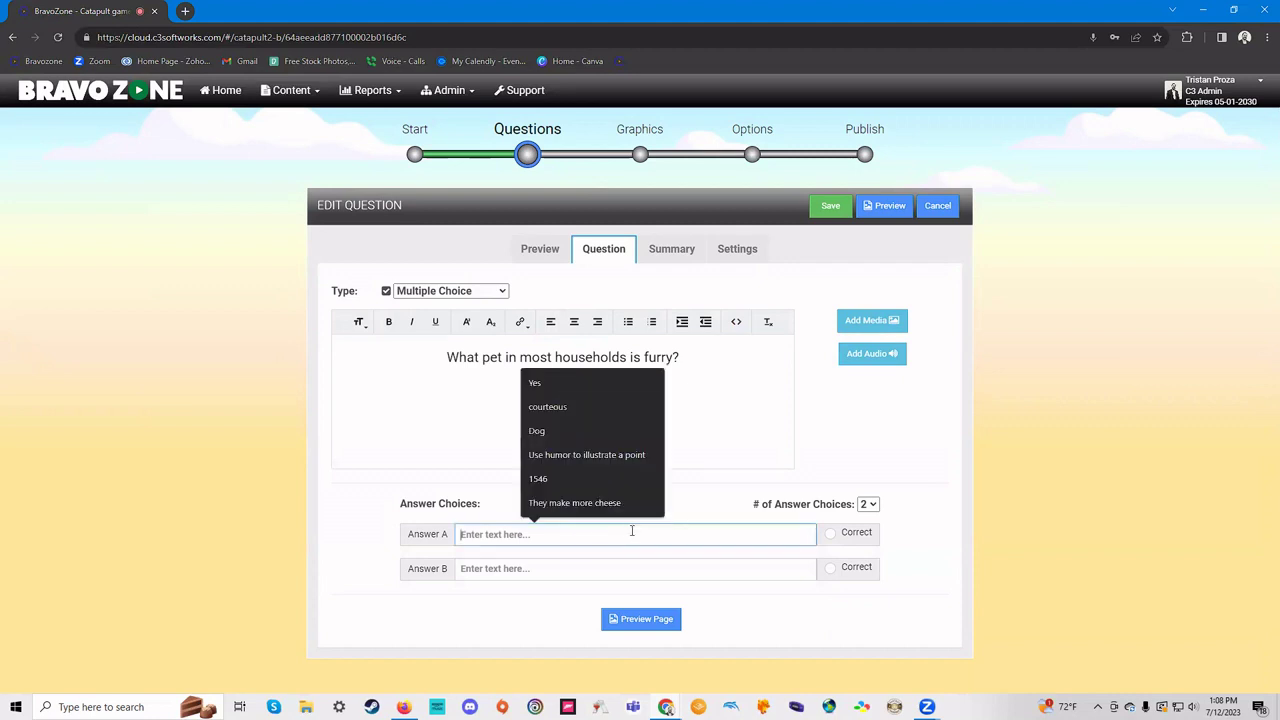
text(Dog)
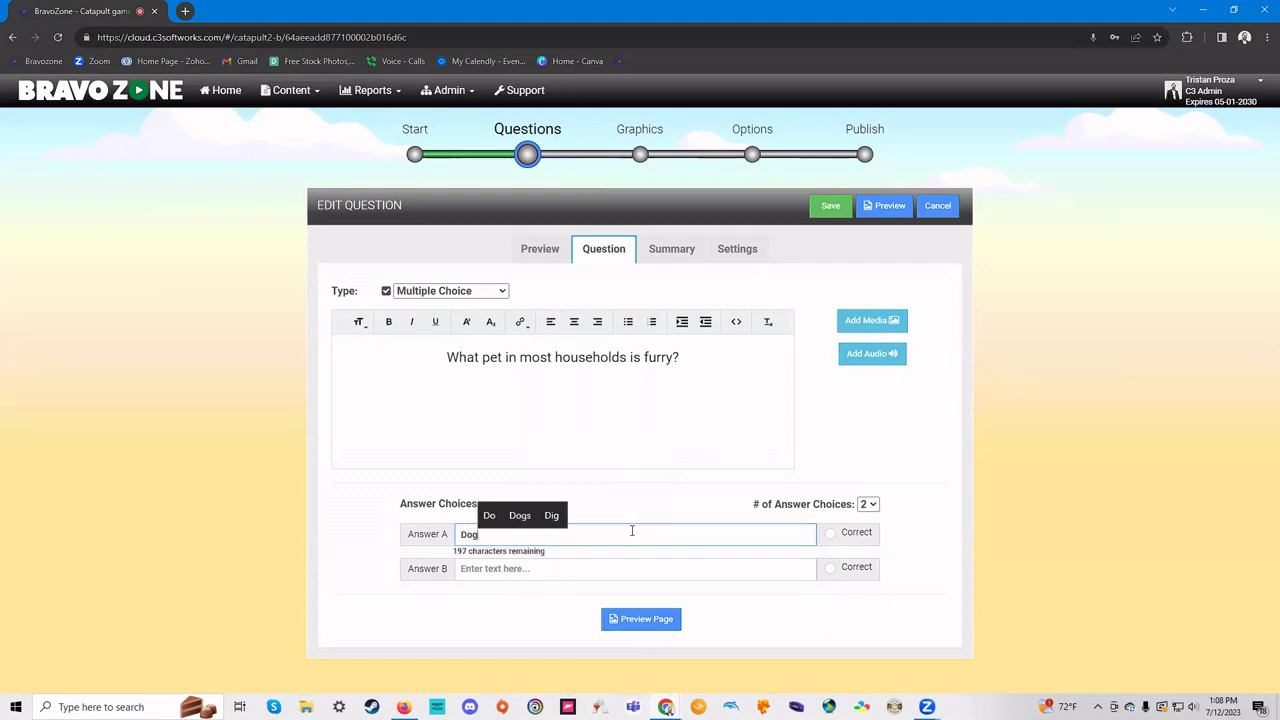
key(Tab)
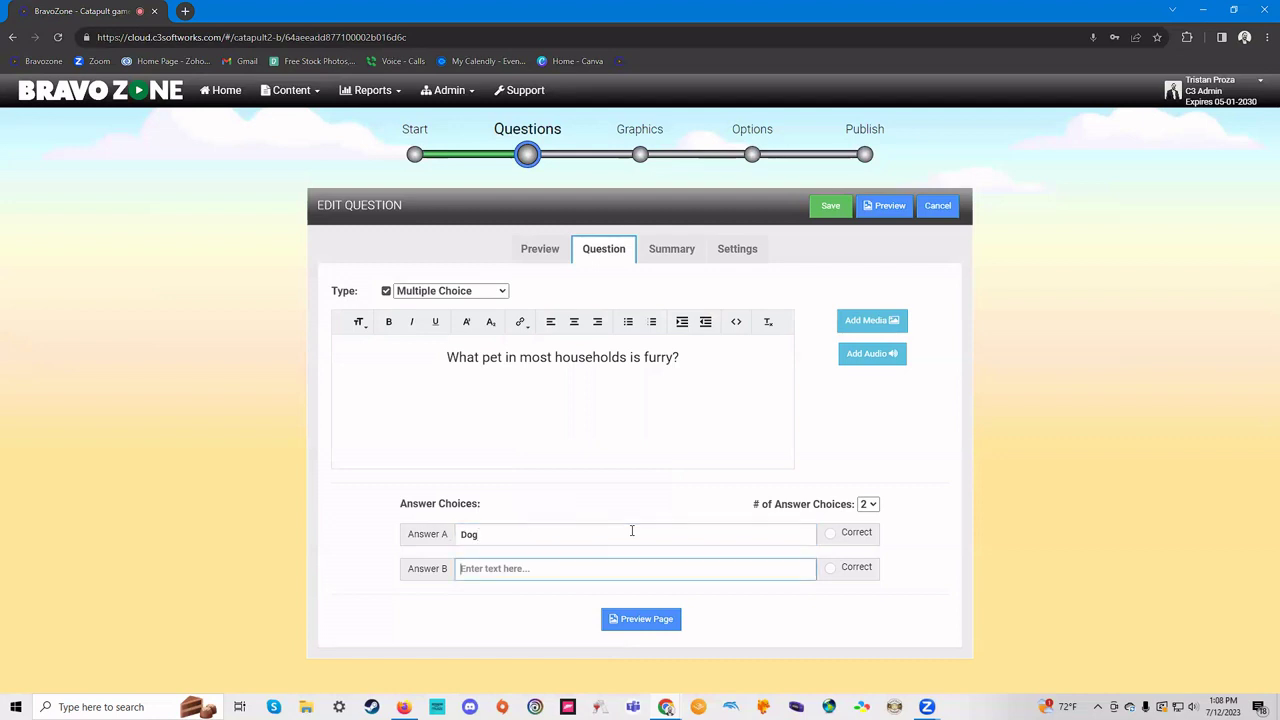
text(Penguin)
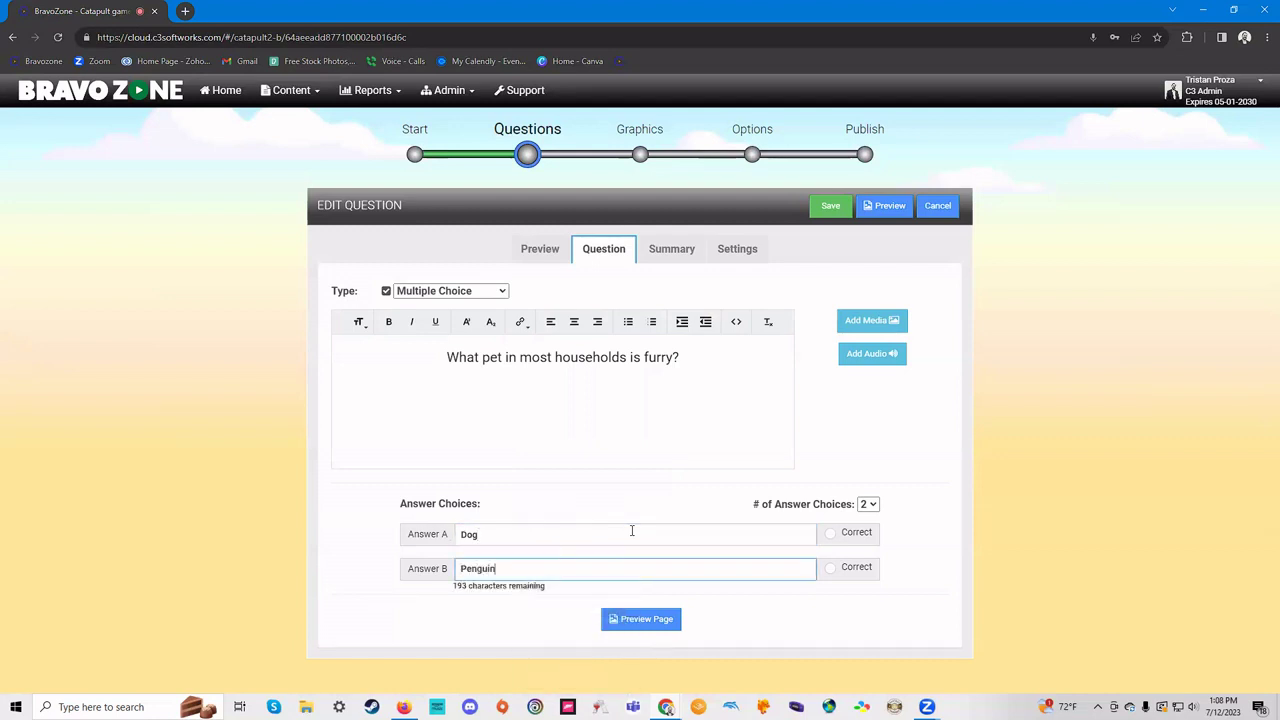
click(650, 622)
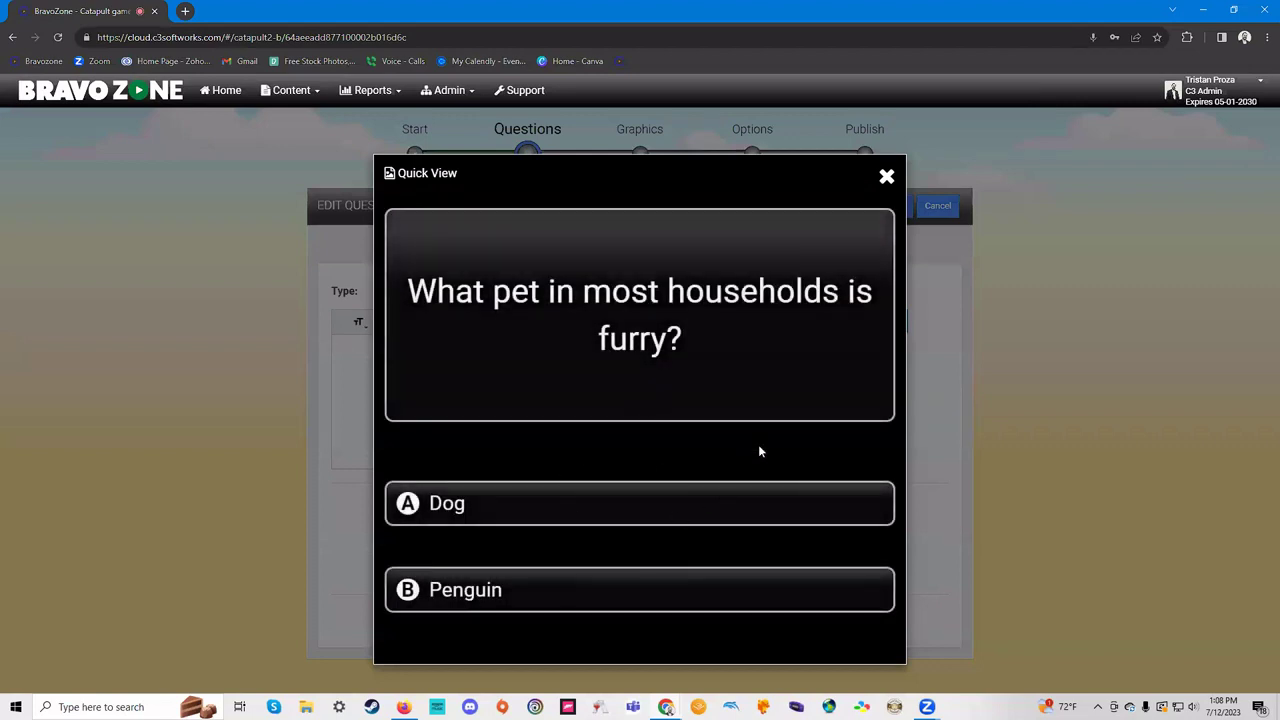
click(886, 177)
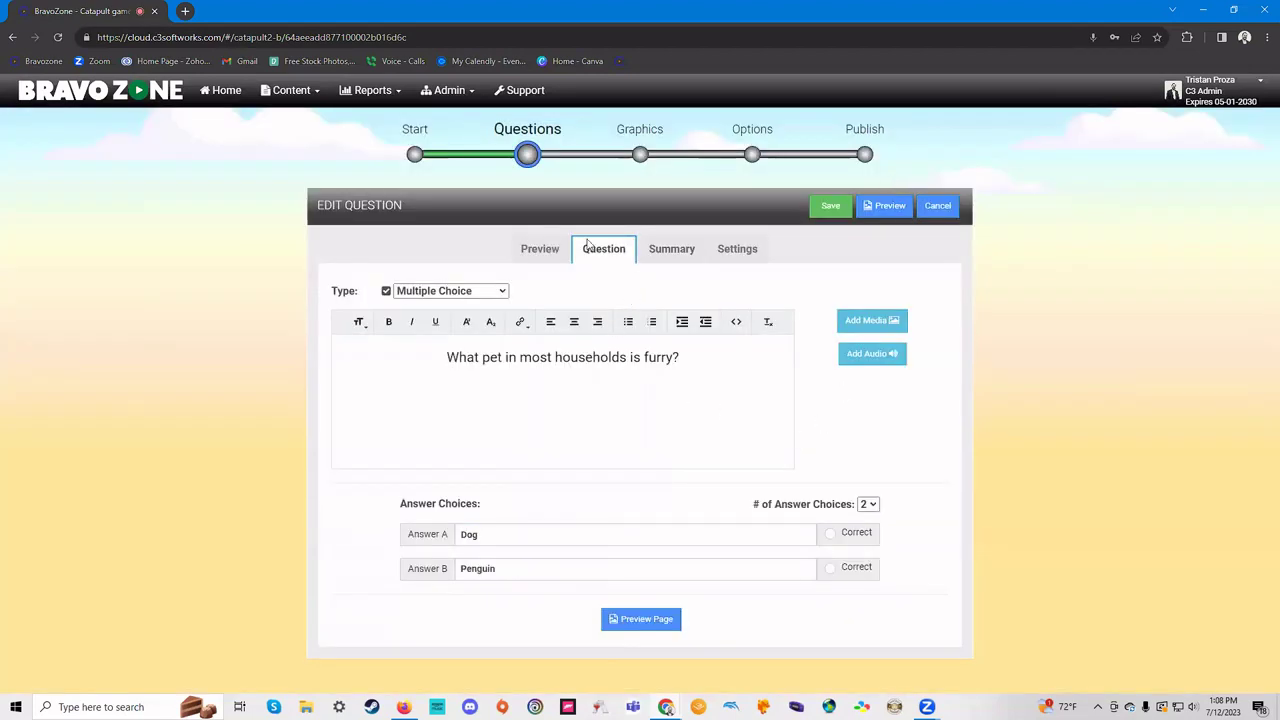
- Write 'Dogs are very nice' on the preview slide with 'Dogs' underlined
click(550, 251)
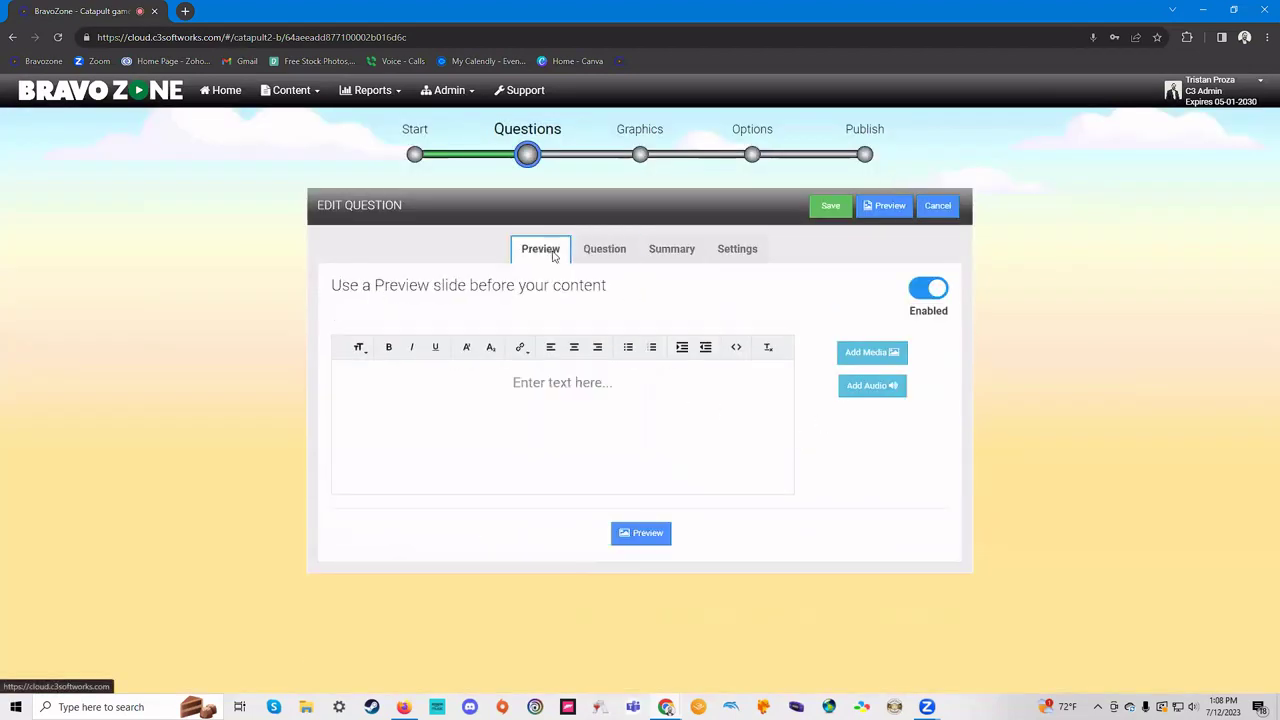
click(568, 381)
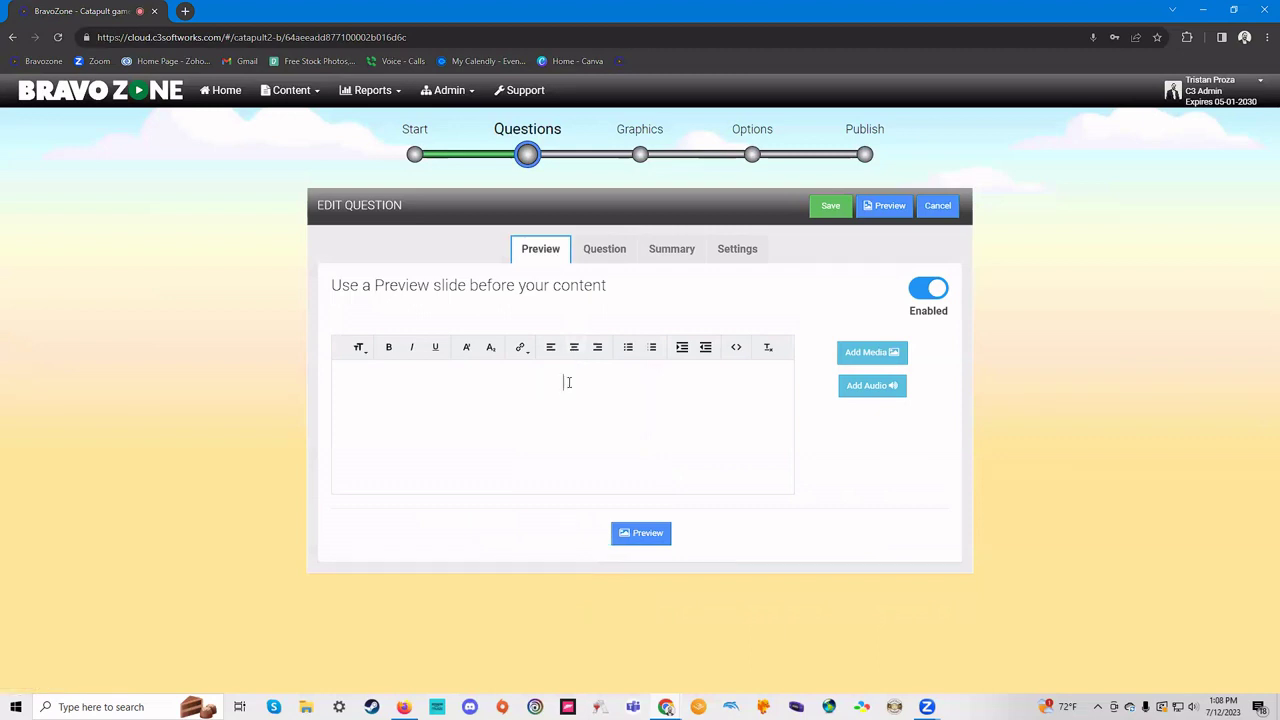
text(Dogs are )
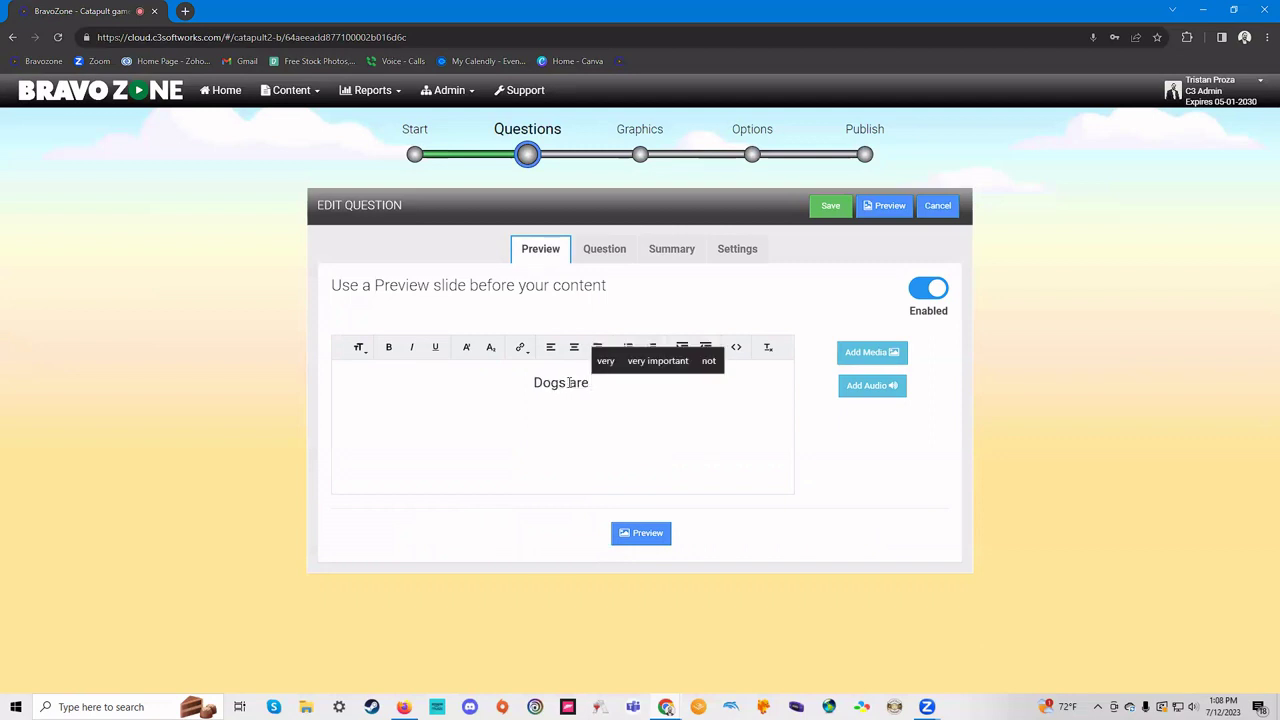
text(very nice)
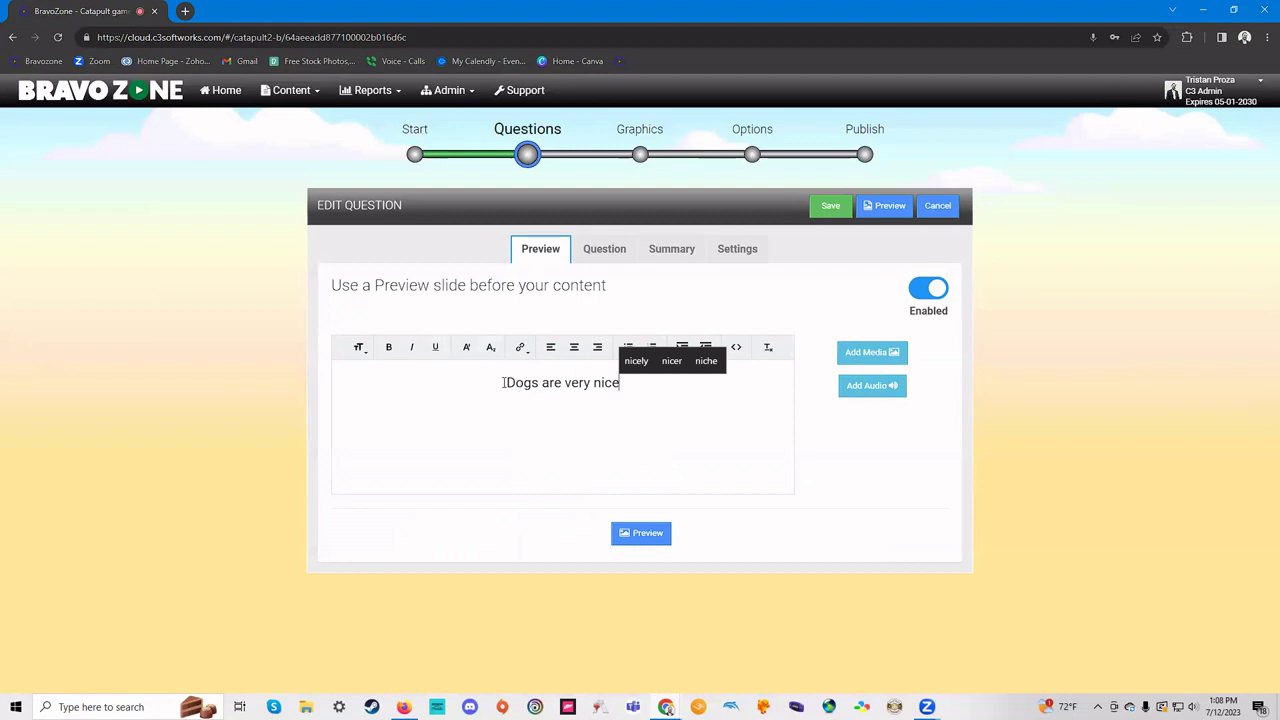
drag(505, 382, 538, 384)
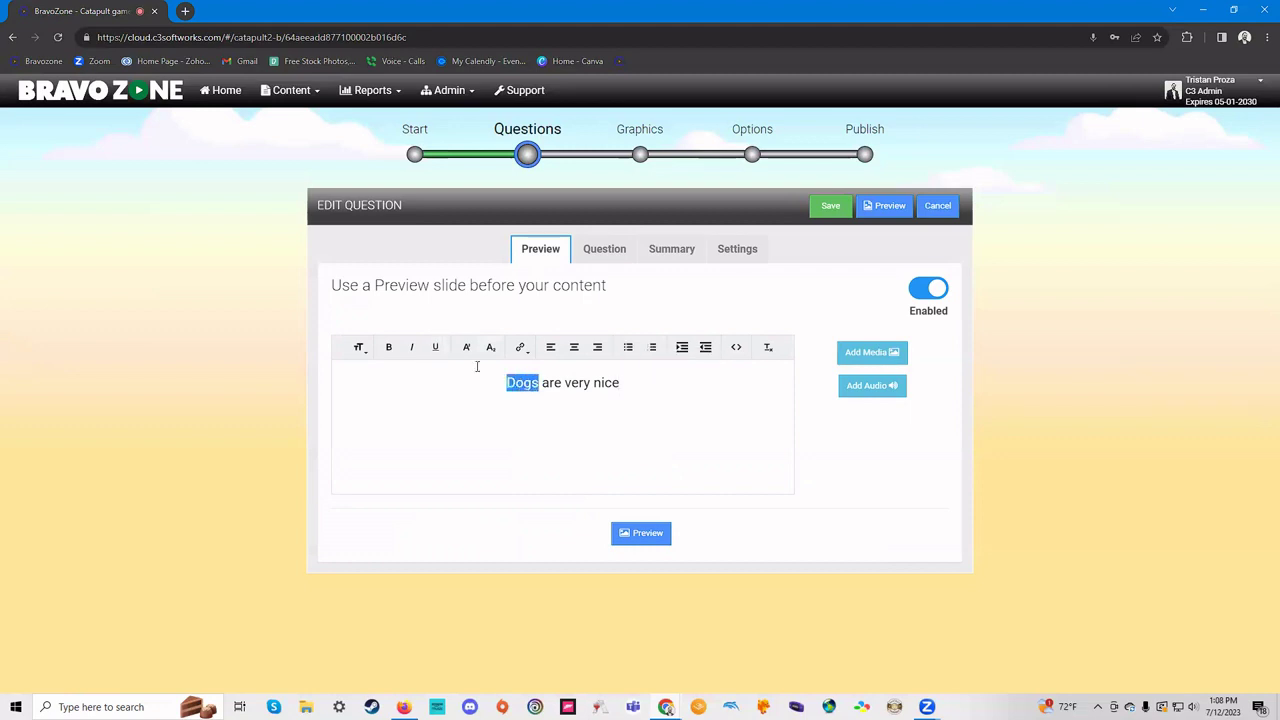
click(435, 347)
click(637, 383)
click(520, 350)
click(520, 350)
- Mark Dog as the correct answer and save the question
click(840, 210)
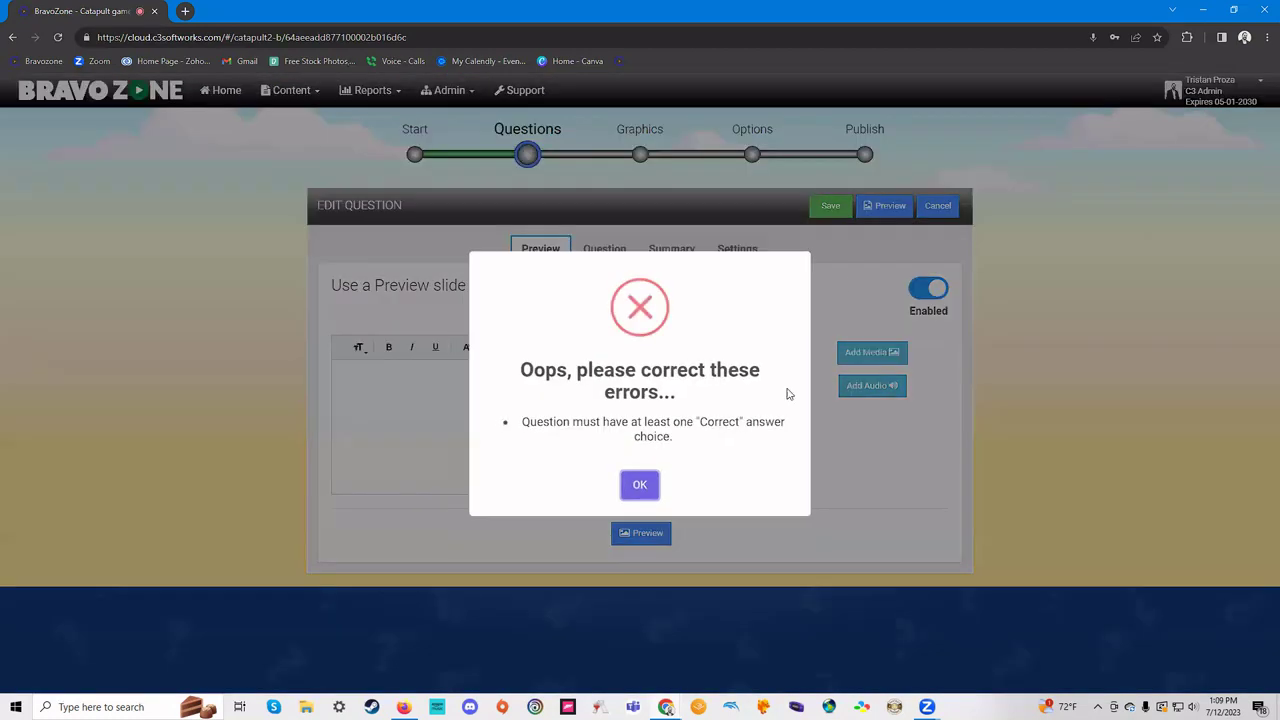
click(637, 489)
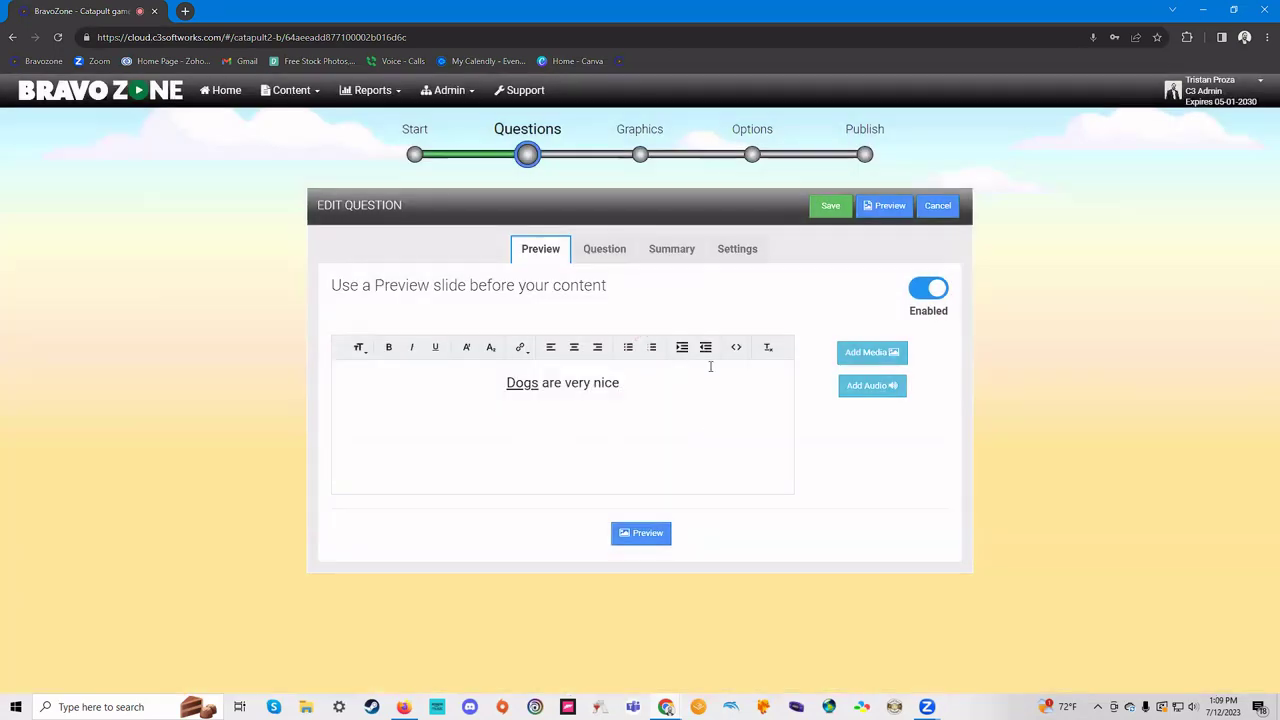
click(622, 258)
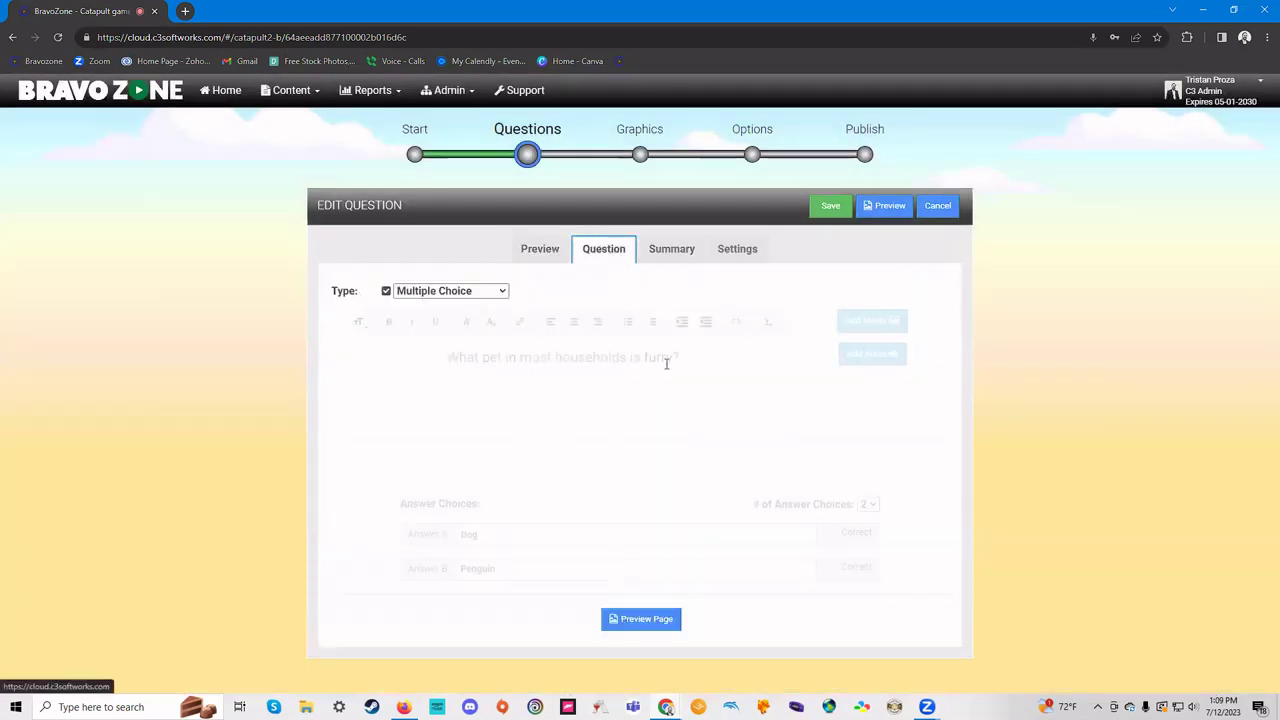
click(829, 535)
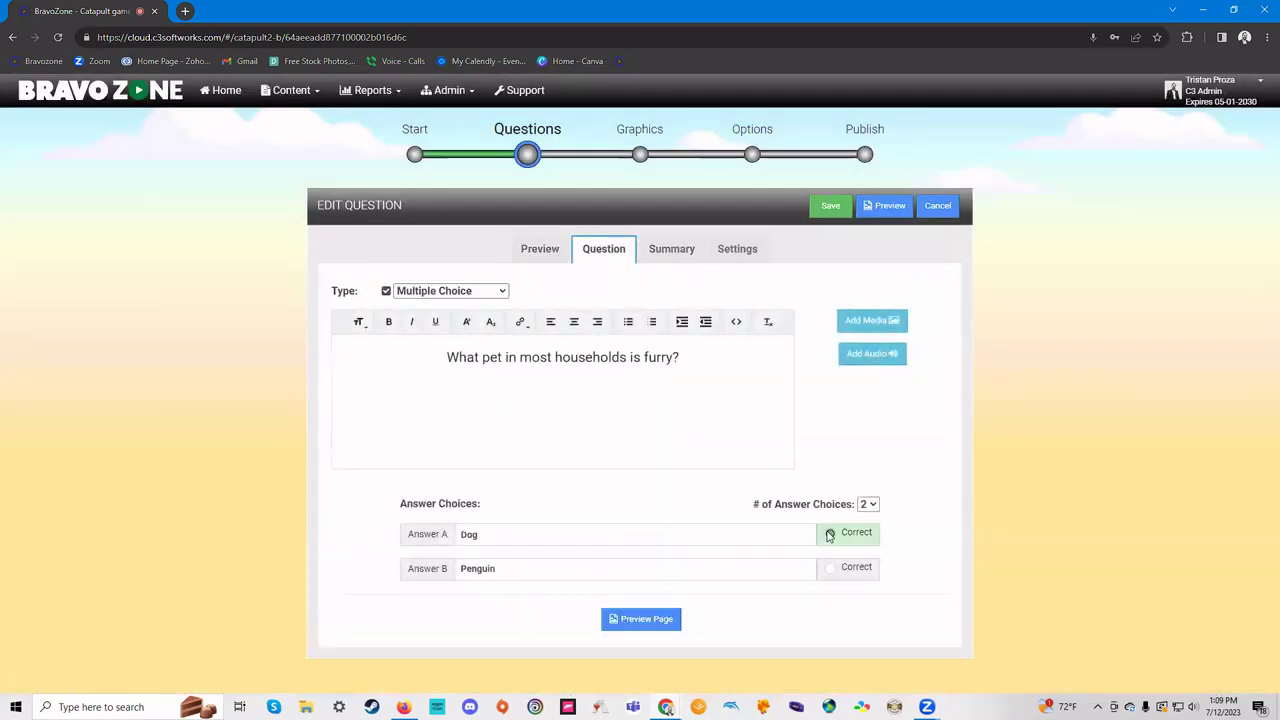
click(830, 206)
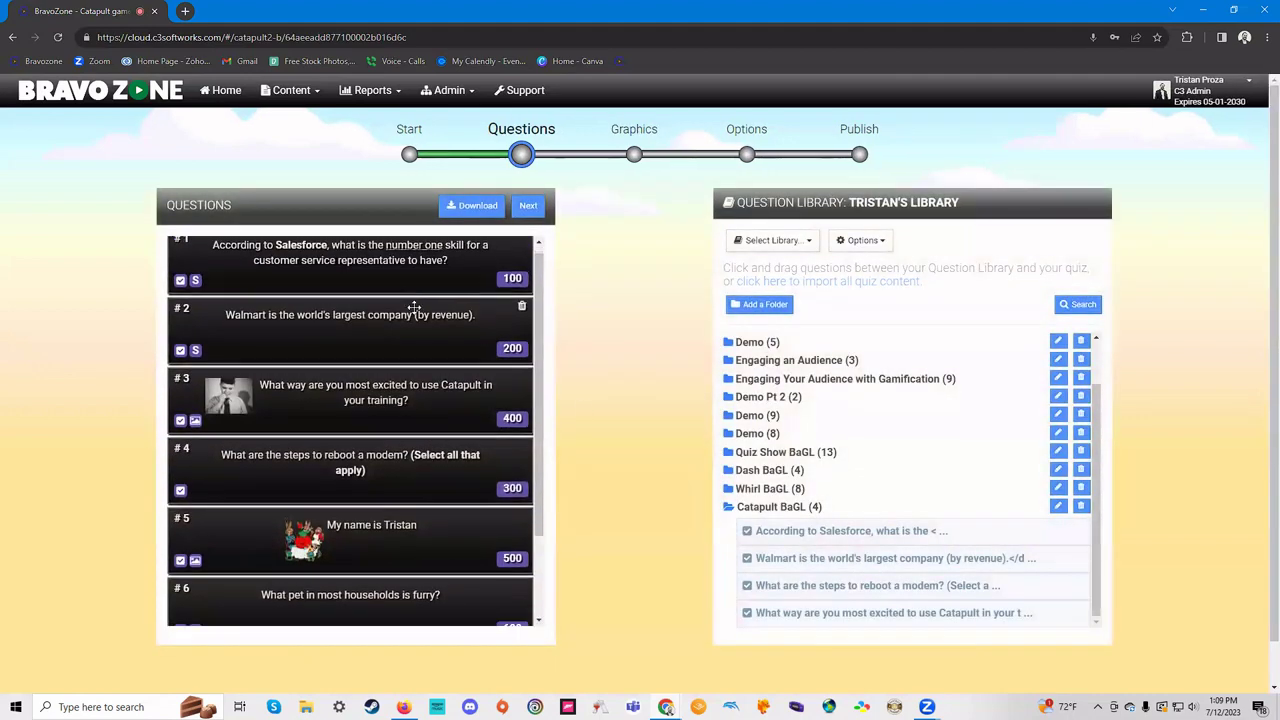
- Review the six-question list, then advance the game builder to the Graphics step
scroll(391, 368, down, 3)
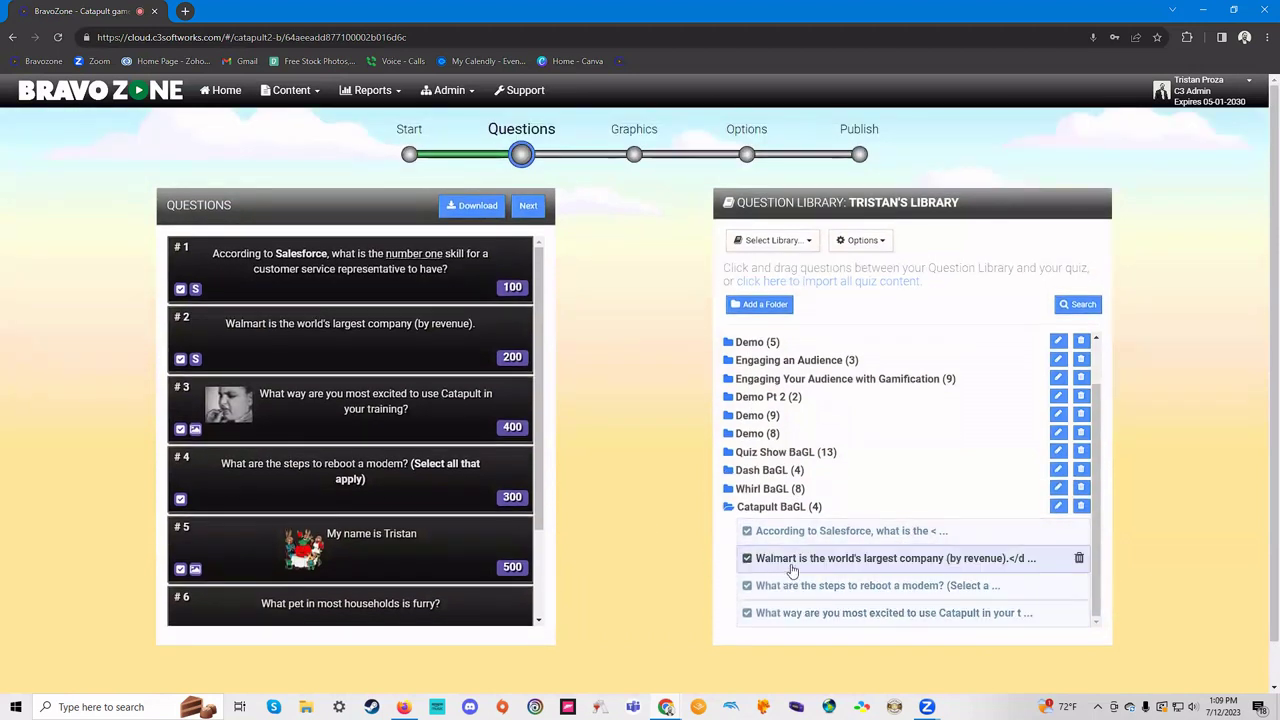
click(634, 156)
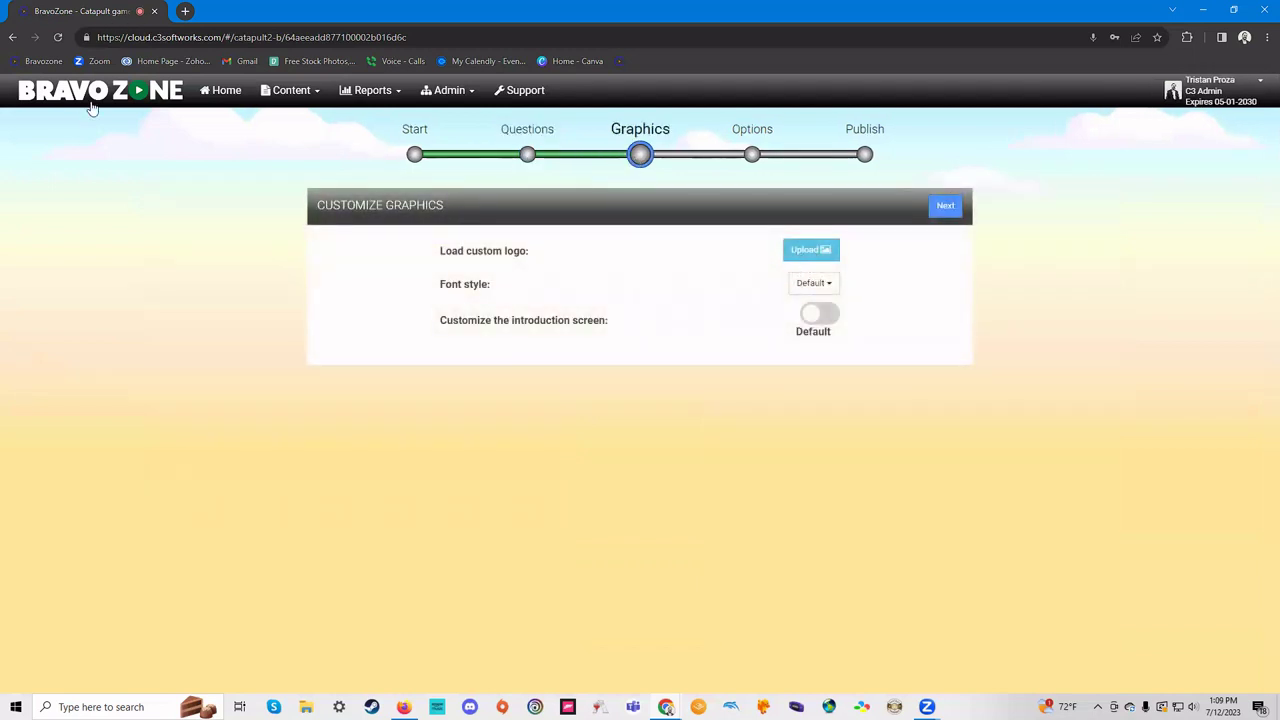
- Upload the Minnesota State Image file as the game's logo
click(808, 256)
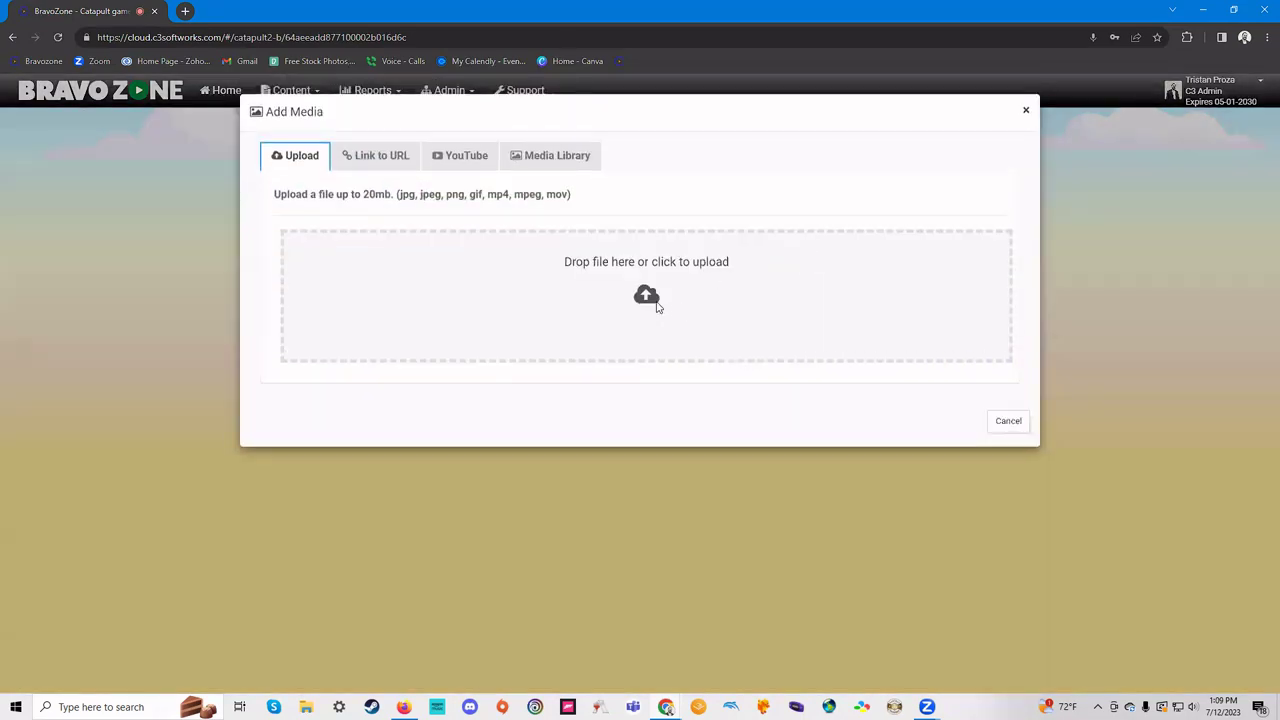
click(649, 303)
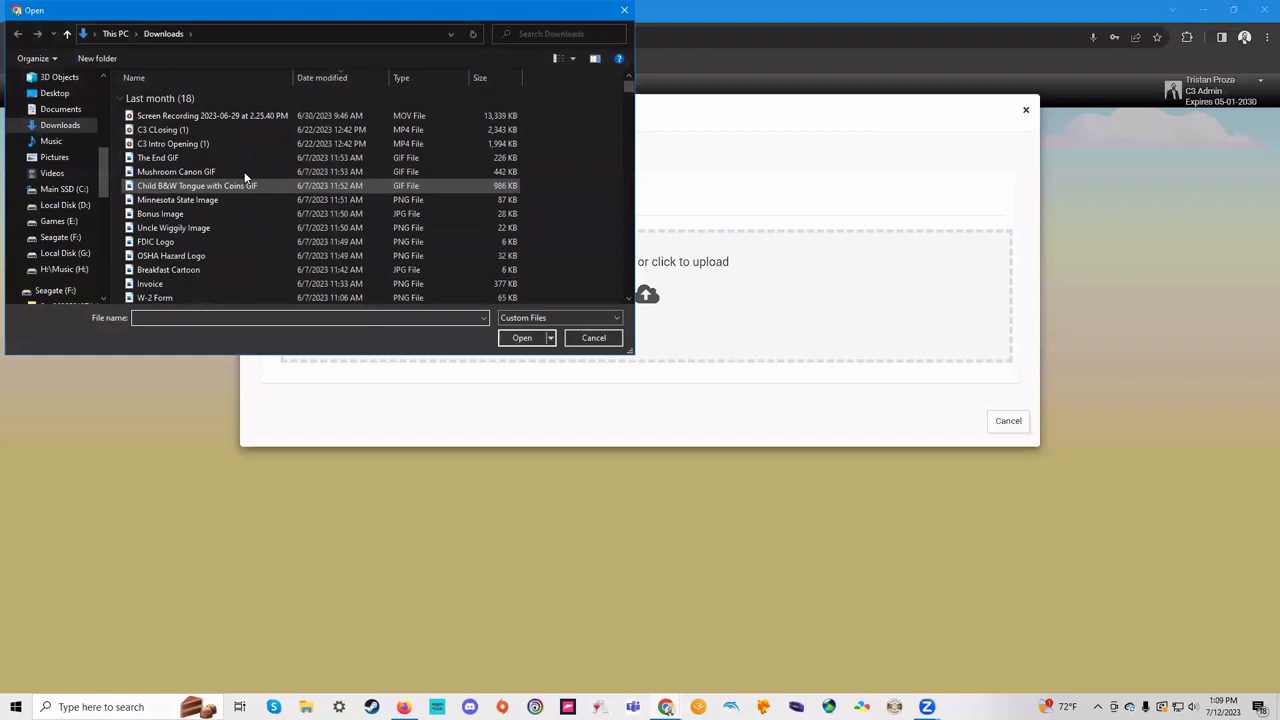
click(251, 200)
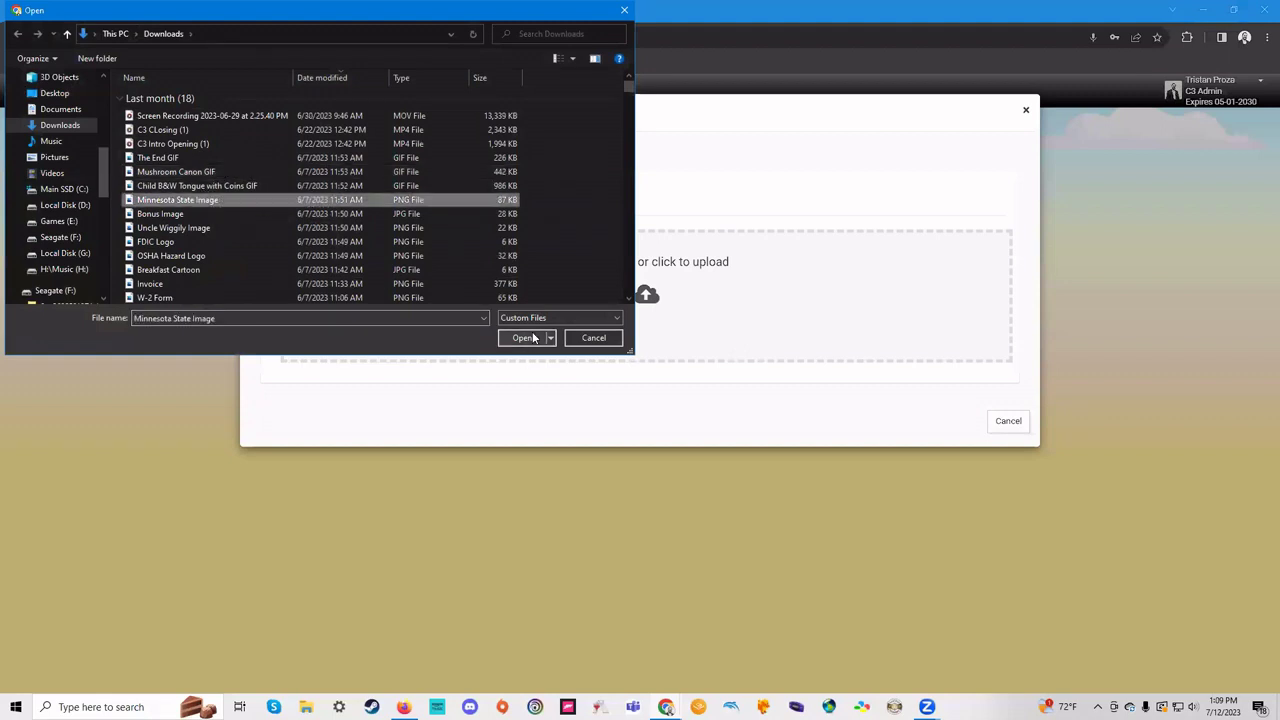
click(522, 338)
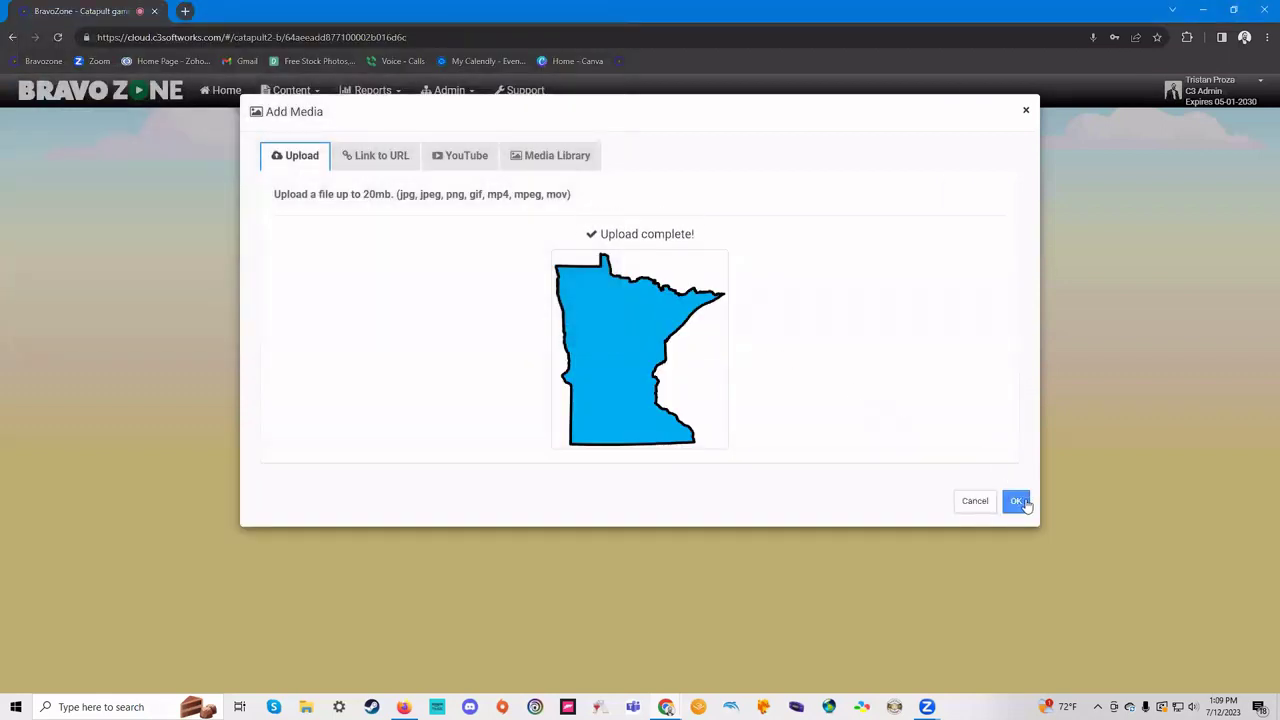
click(1016, 501)
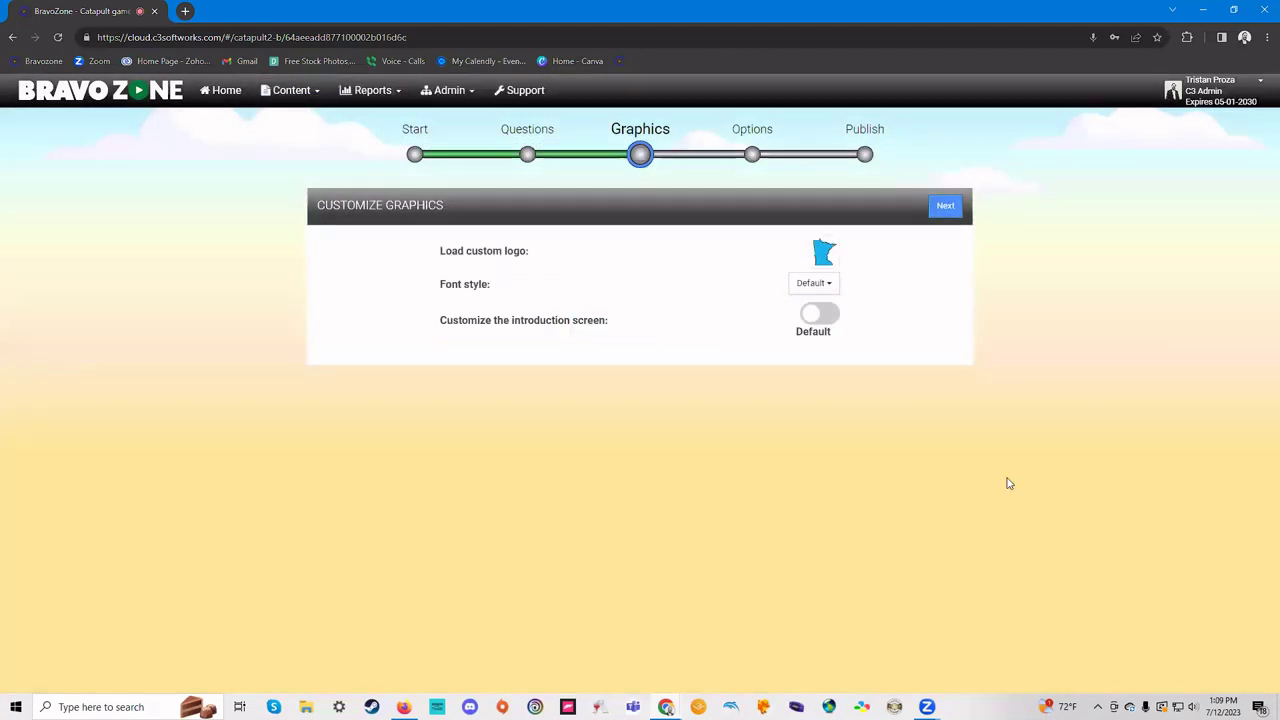
- Add a custom intro reading 'Welcome to the webinar' with the Mushroom Canon GIF, then continue to Options
click(818, 317)
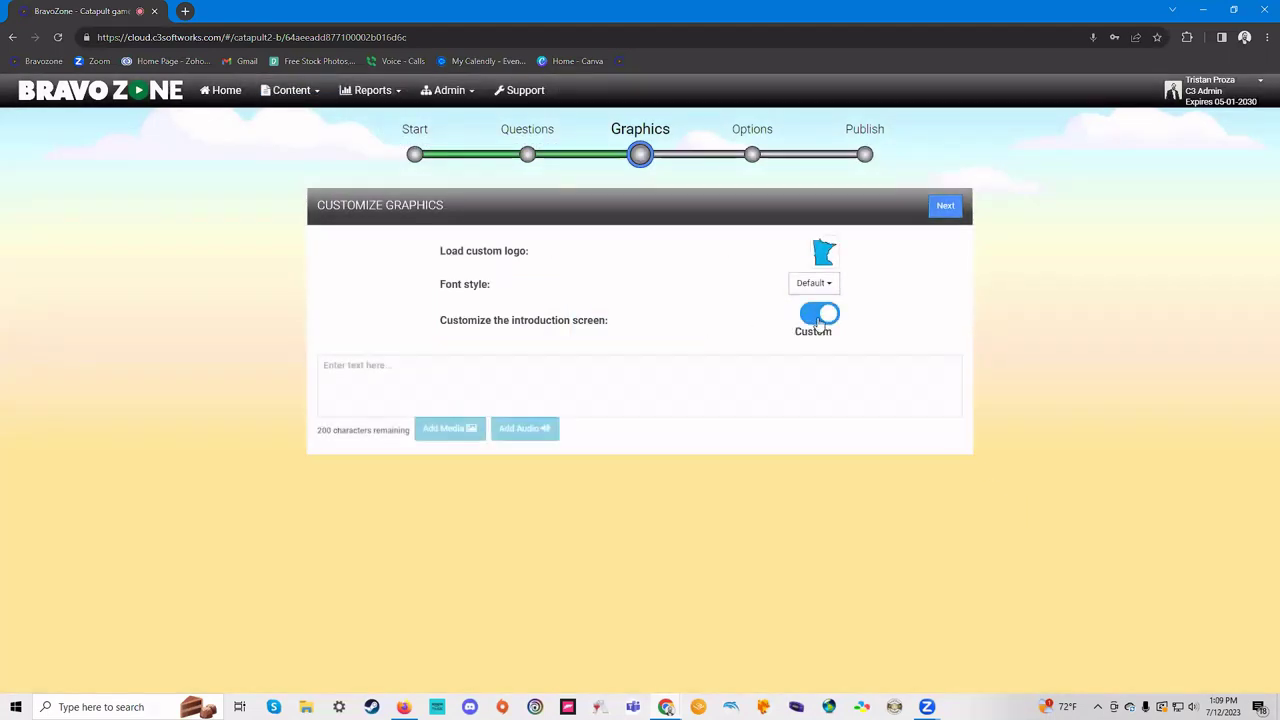
click(385, 373)
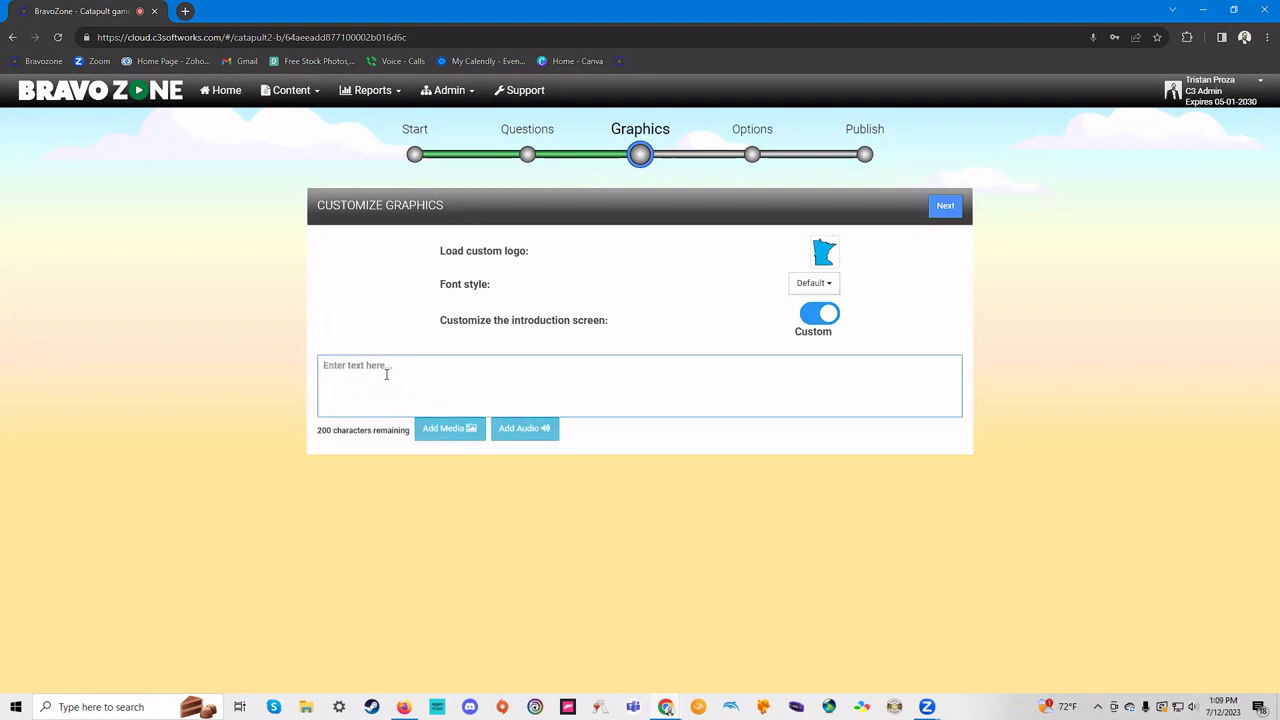
text(Welcome to th)
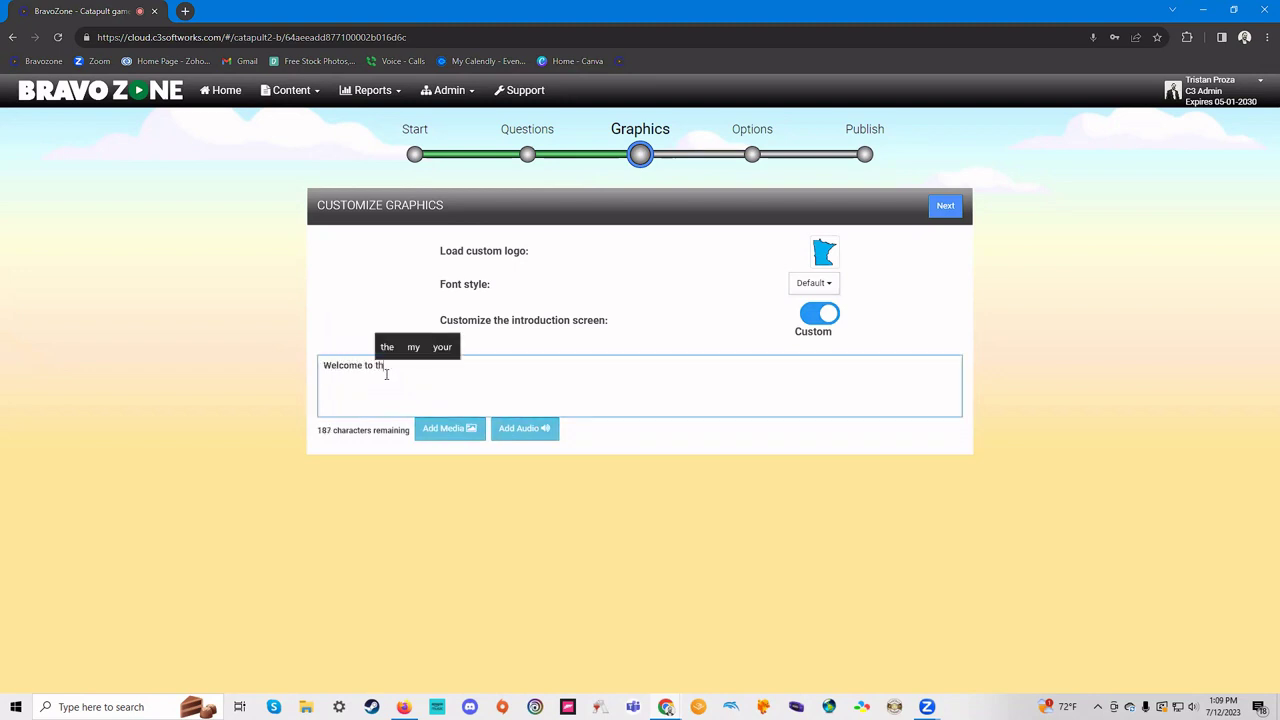
text(e webinar)
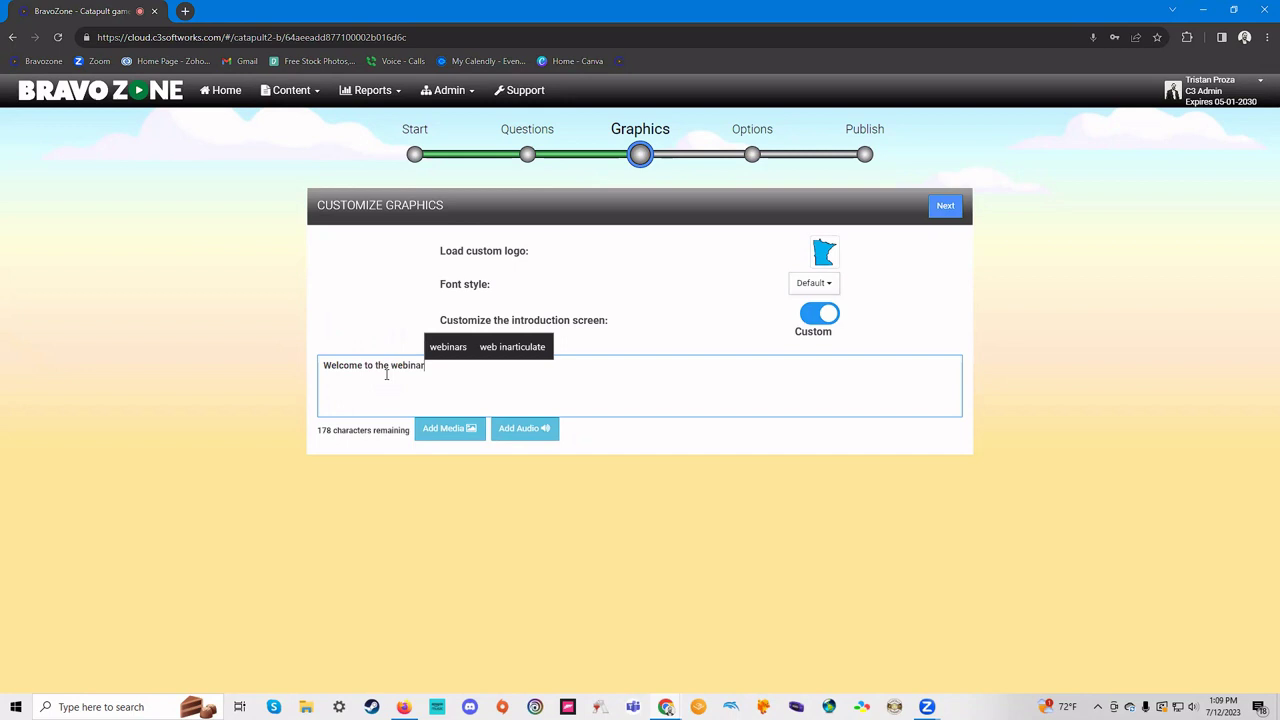
click(450, 429)
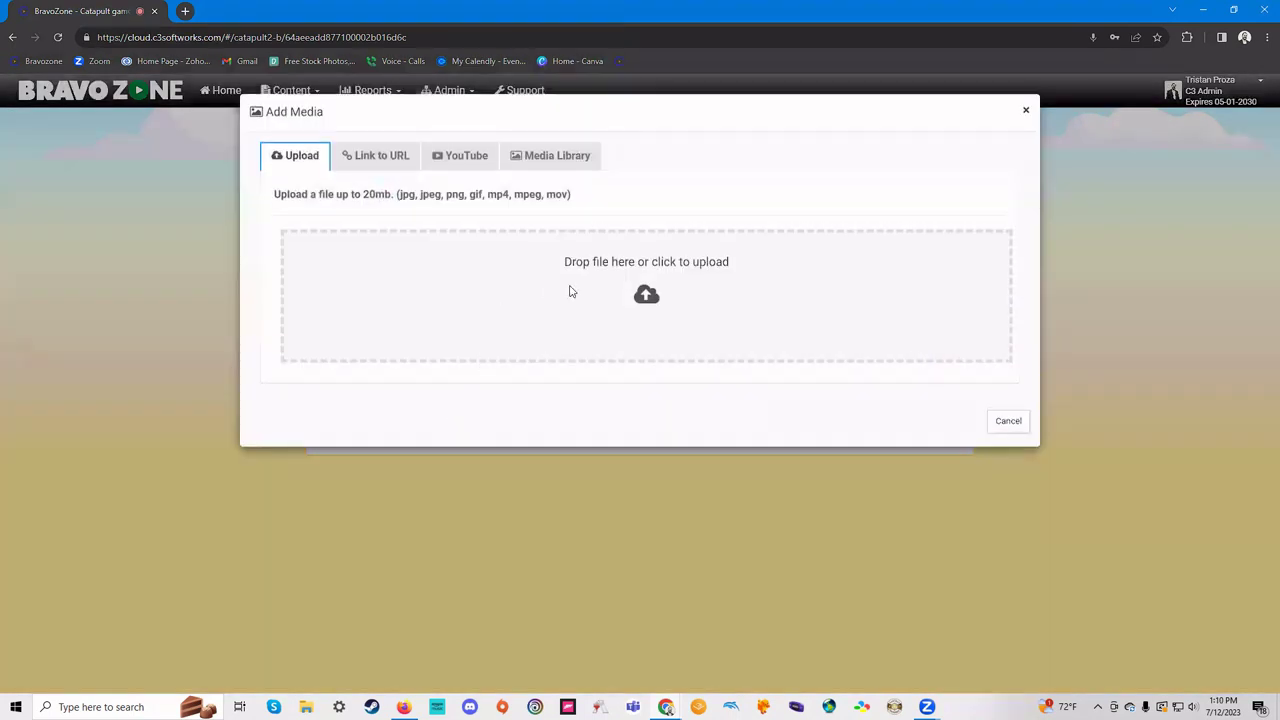
click(526, 343)
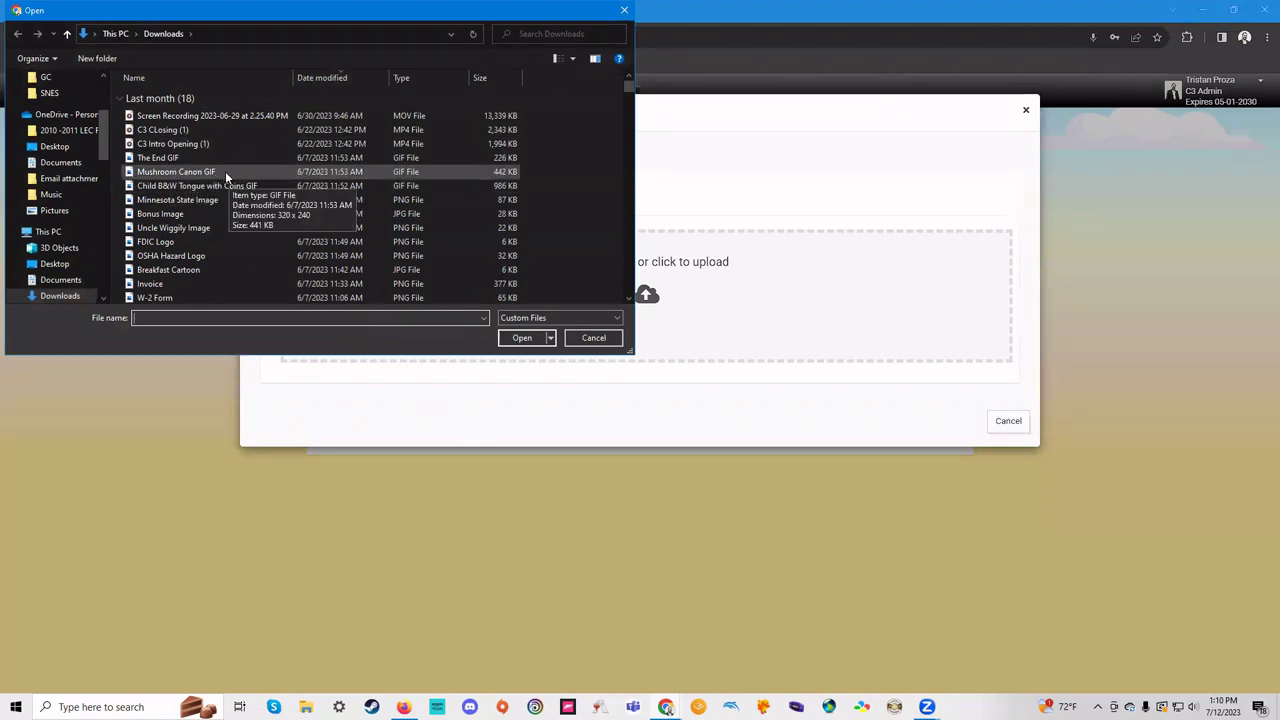
click(225, 171)
click(524, 338)
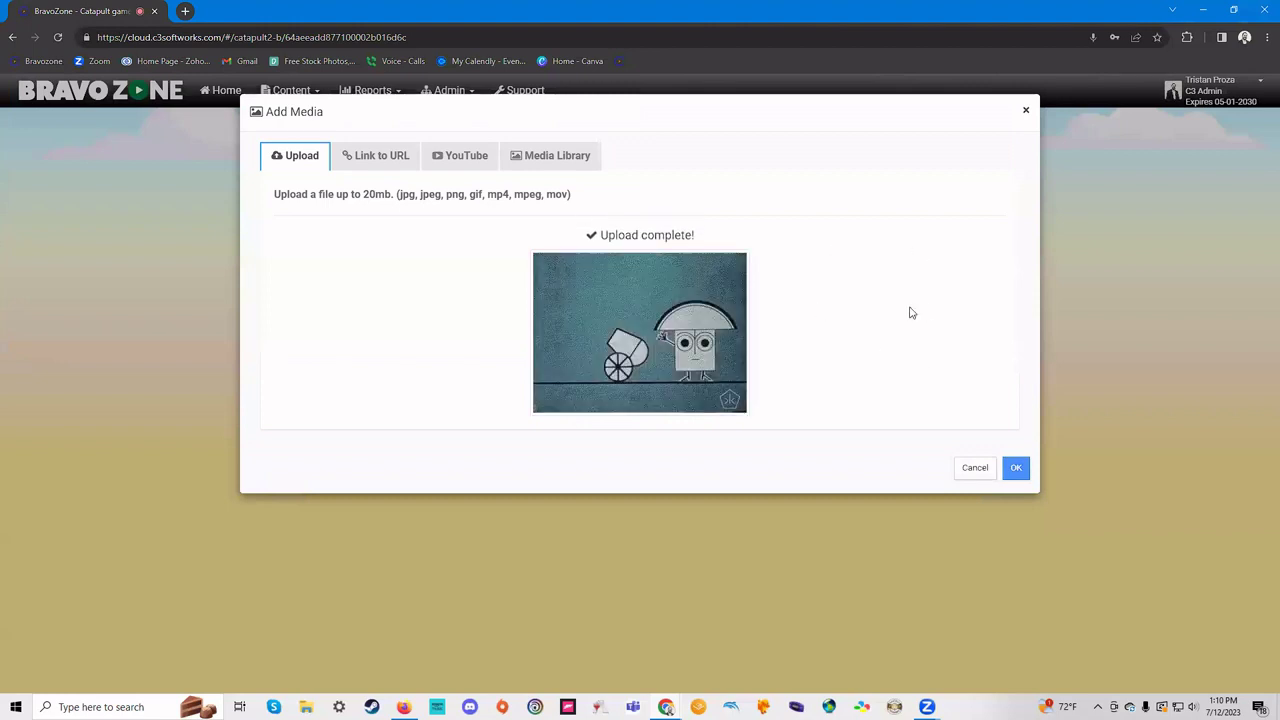
click(1017, 467)
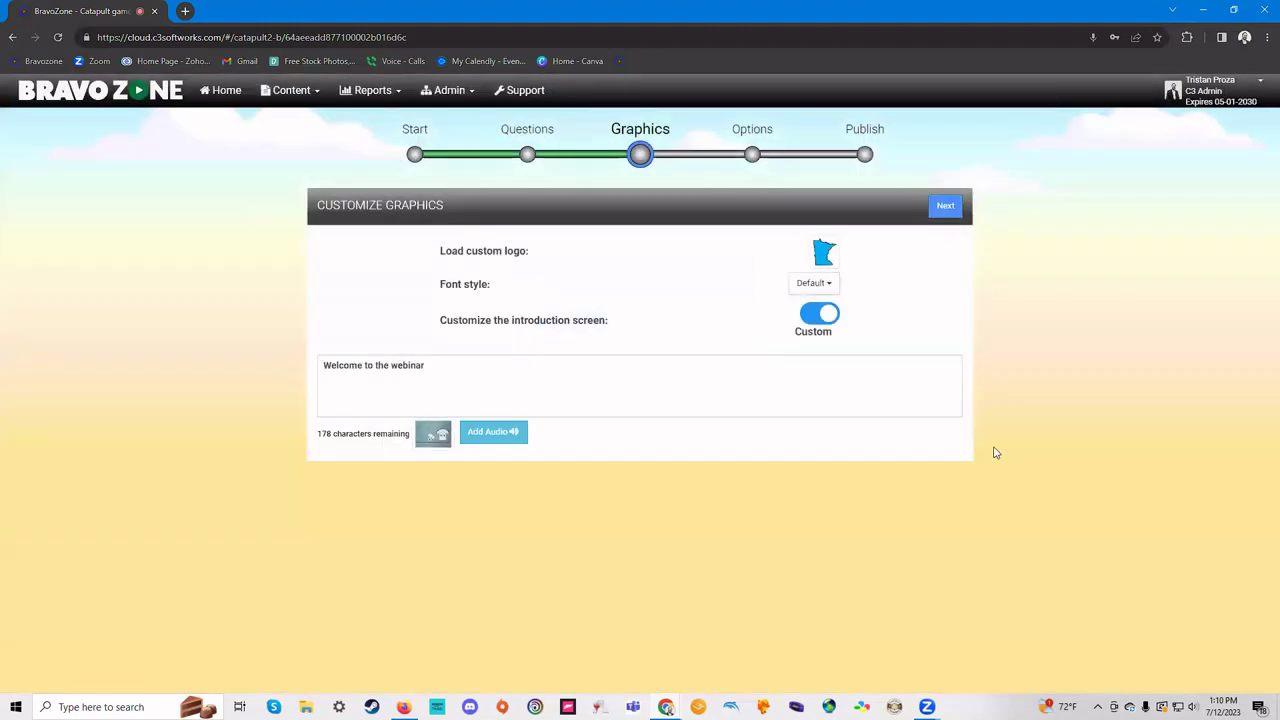
click(944, 206)
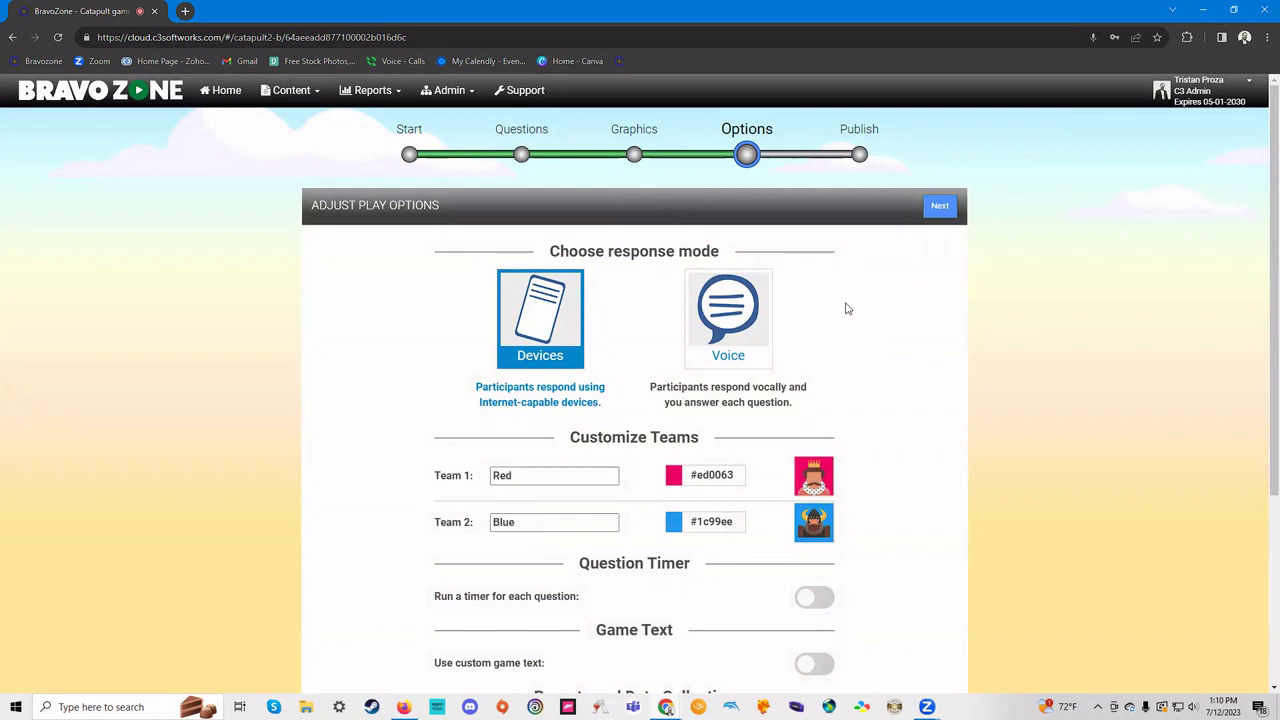
scroll(846, 300, down, 1)
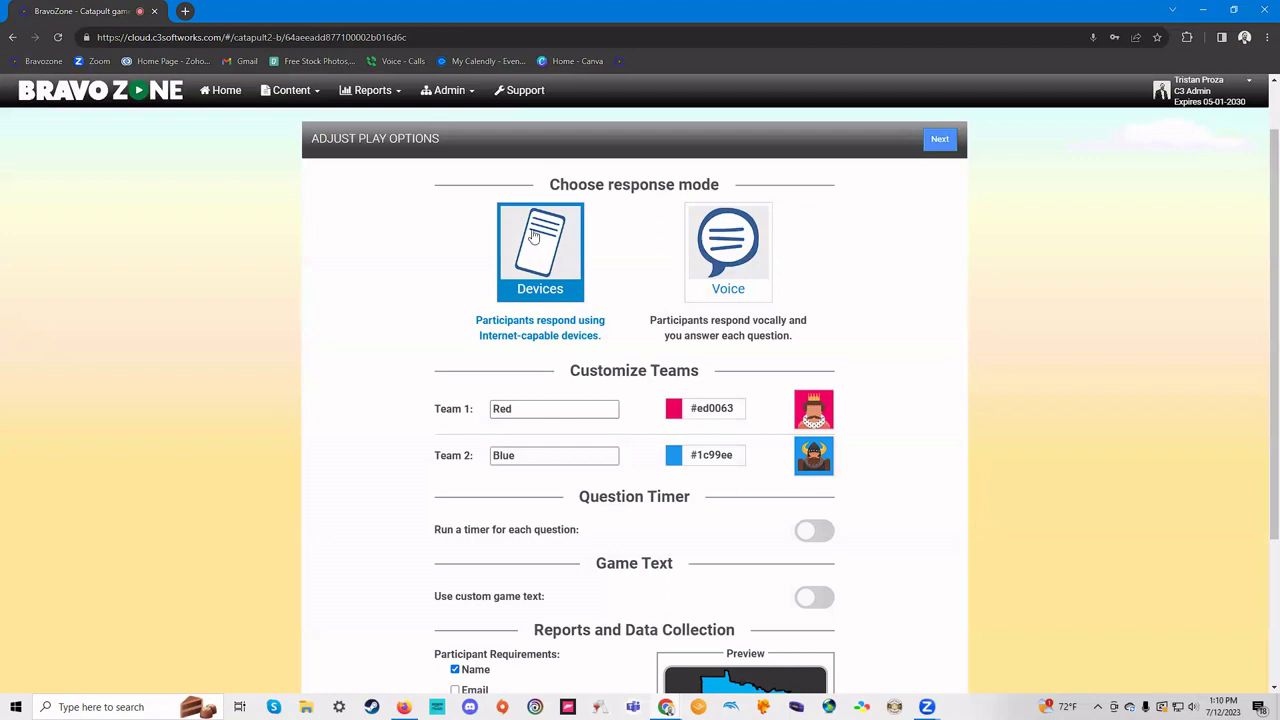
scroll(890, 285, down, 1)
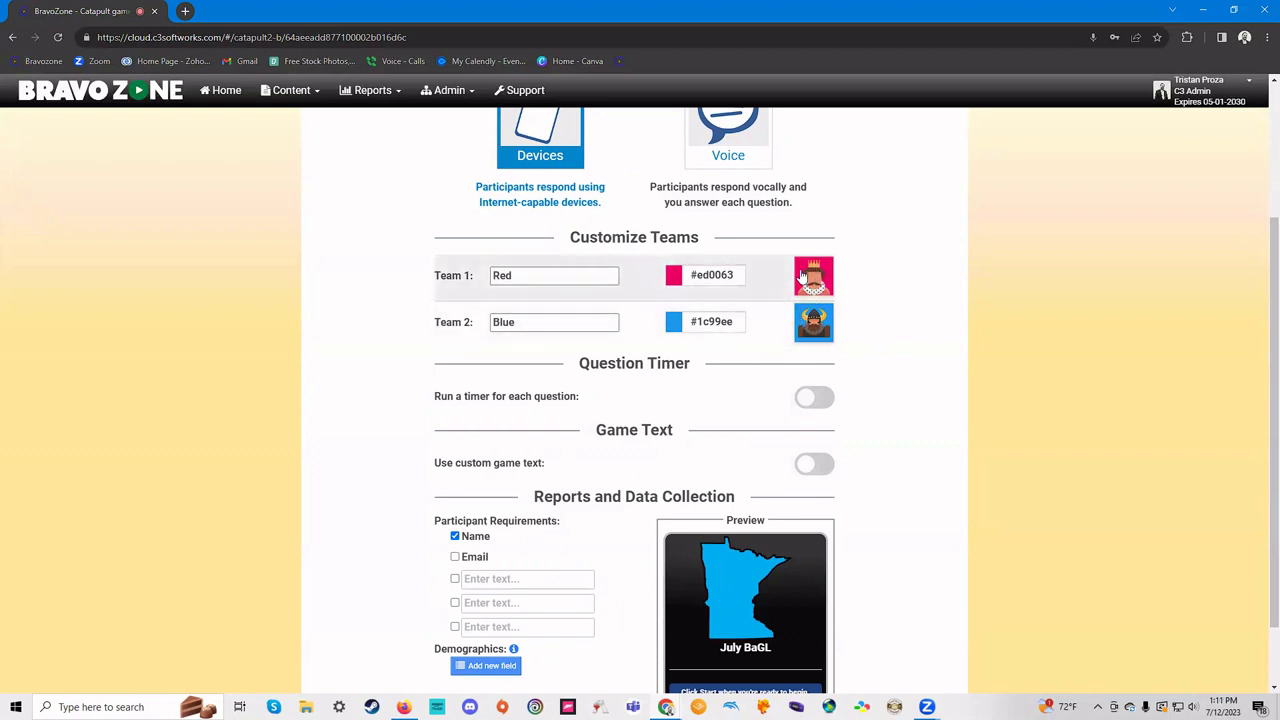
- Replace Team 1's king avatar with the giraffe from the Animals avatar set
click(808, 276)
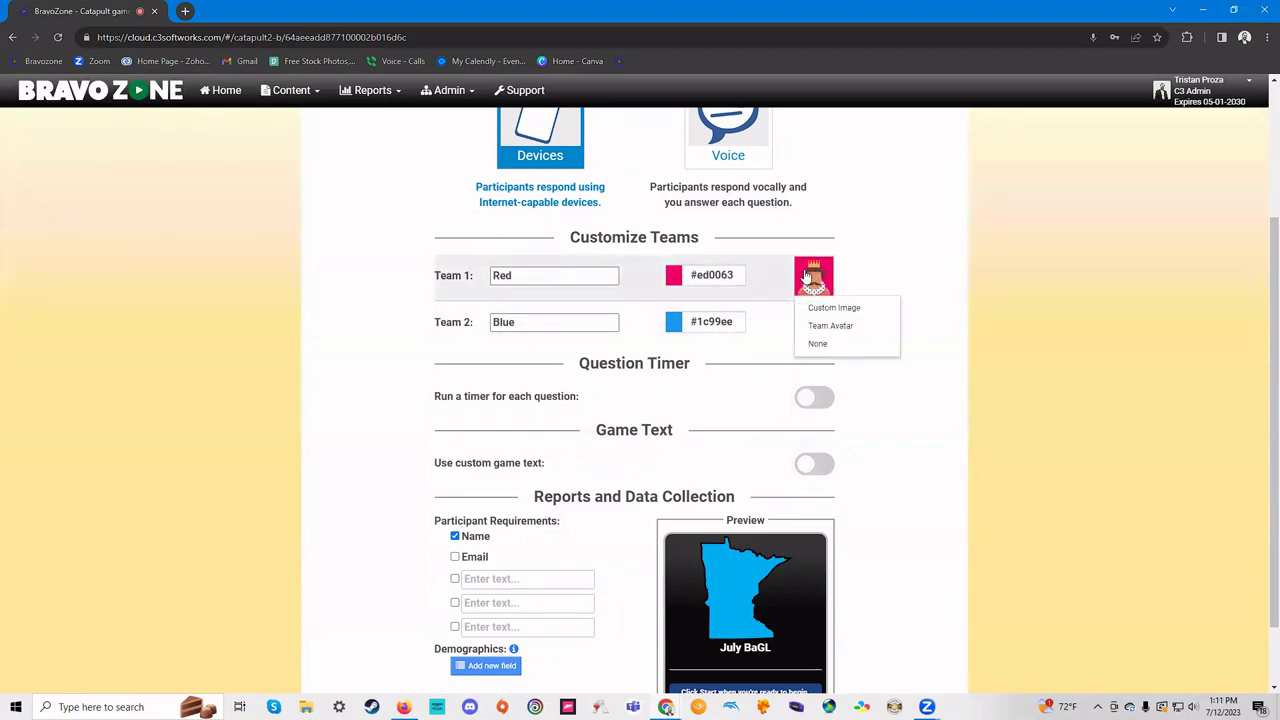
click(817, 327)
scroll(678, 420, down, 1)
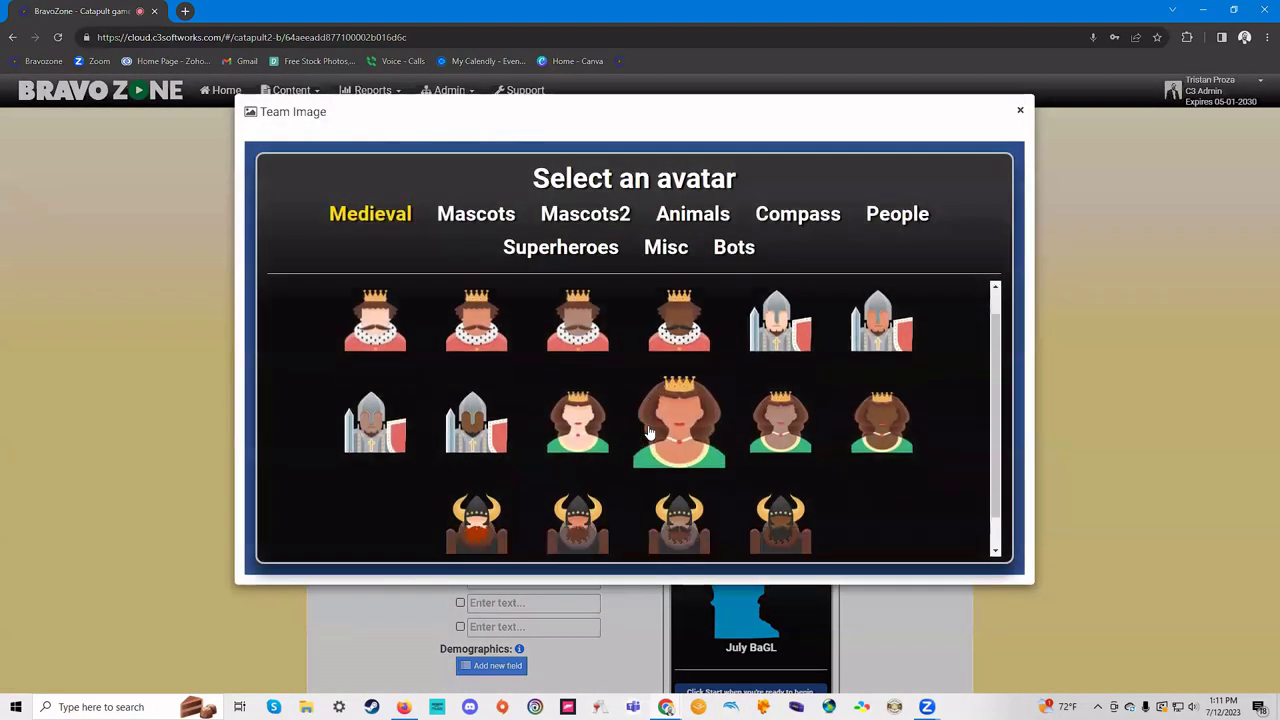
scroll(678, 420, up, 1)
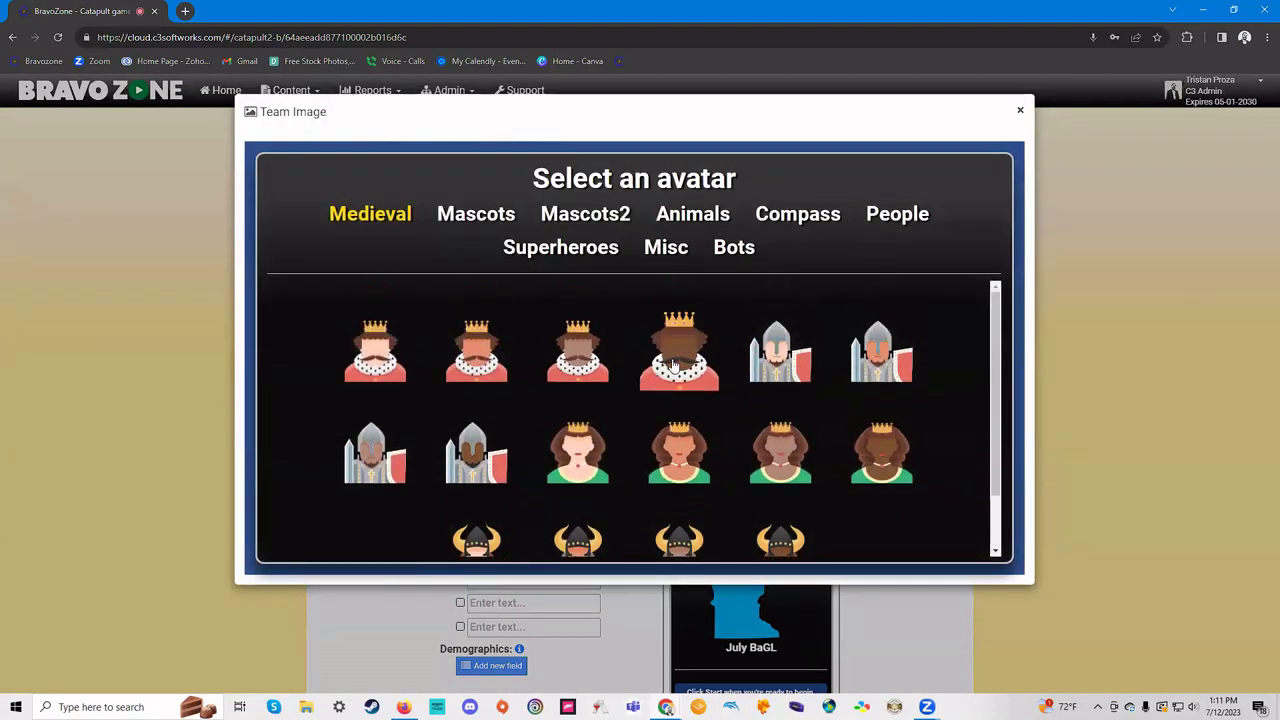
click(683, 229)
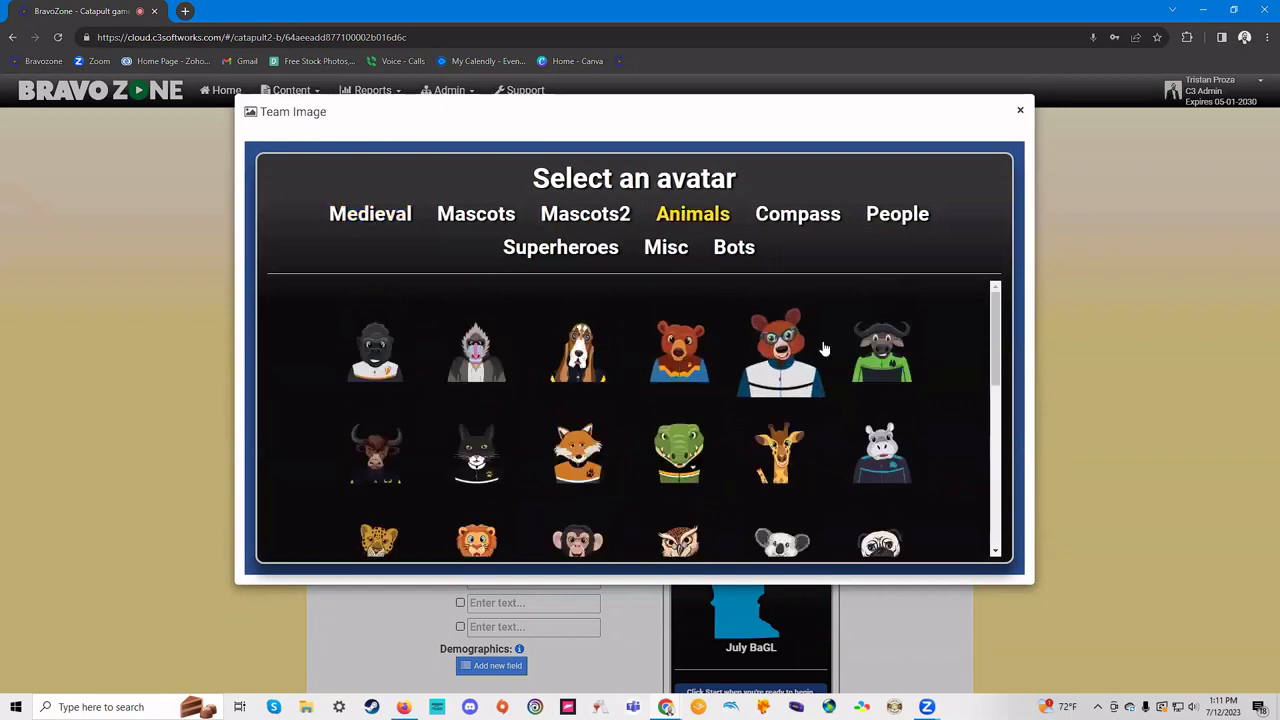
click(767, 449)
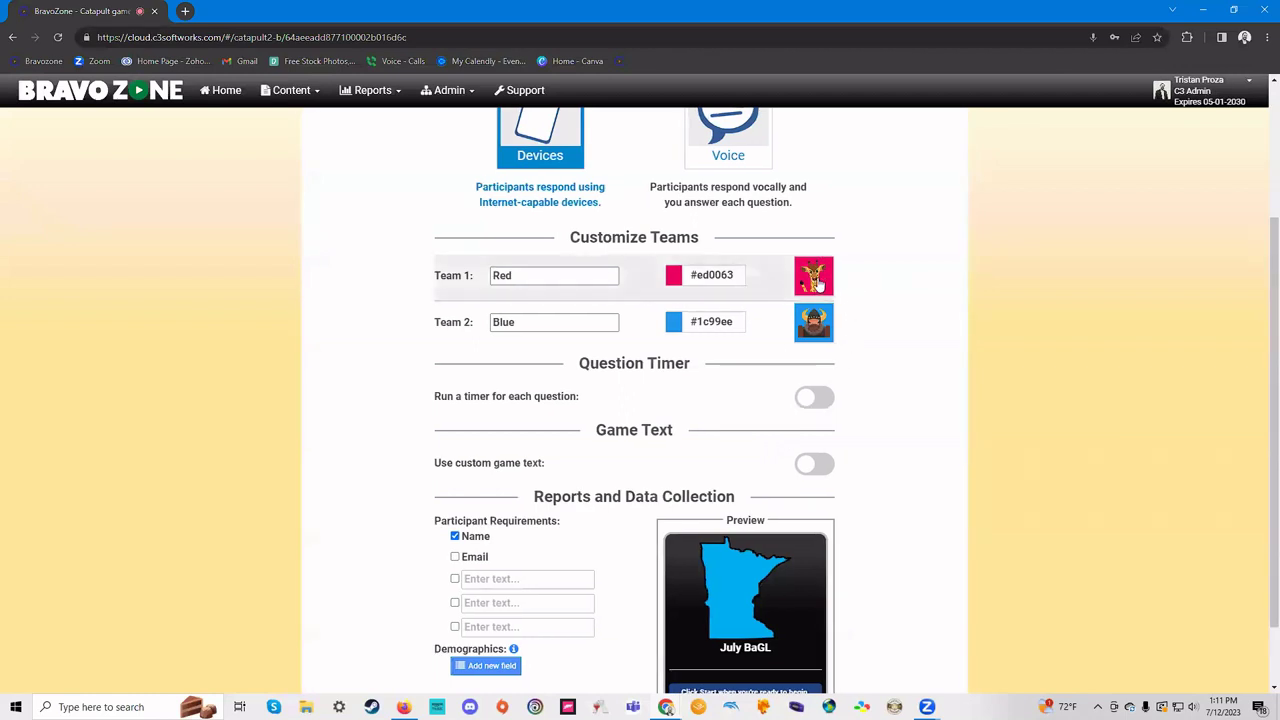
click(818, 284)
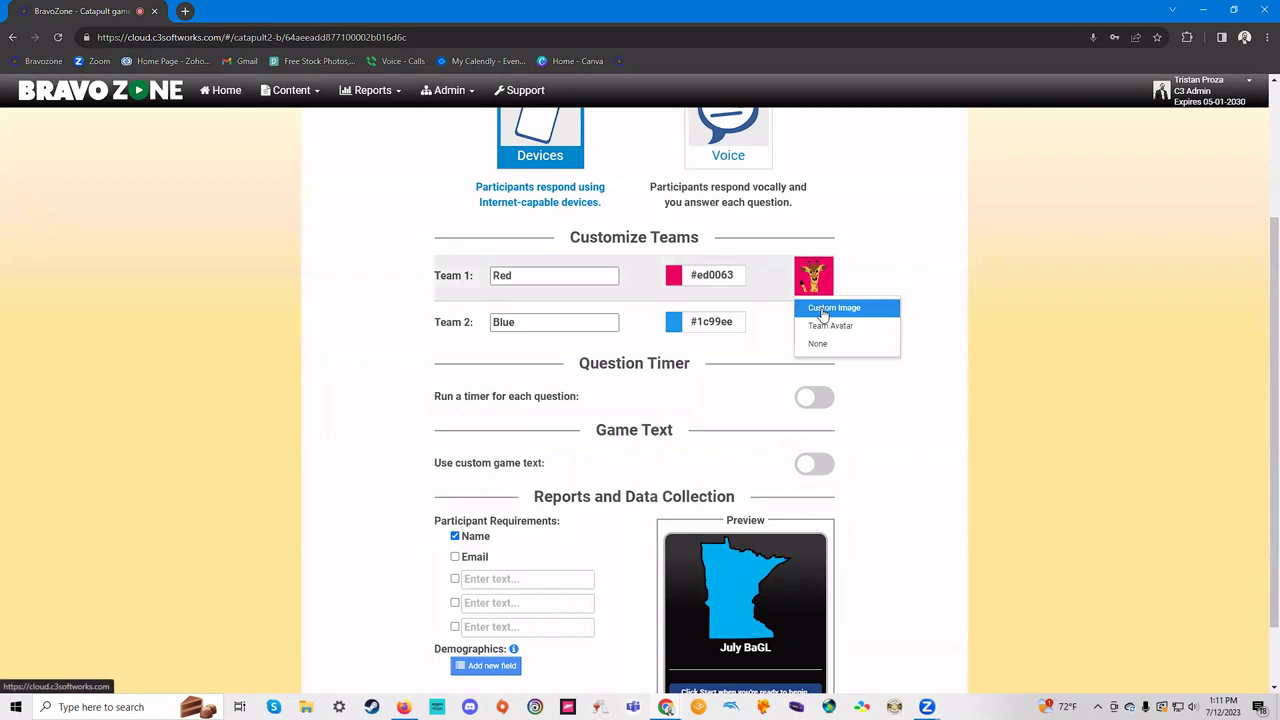
click(881, 265)
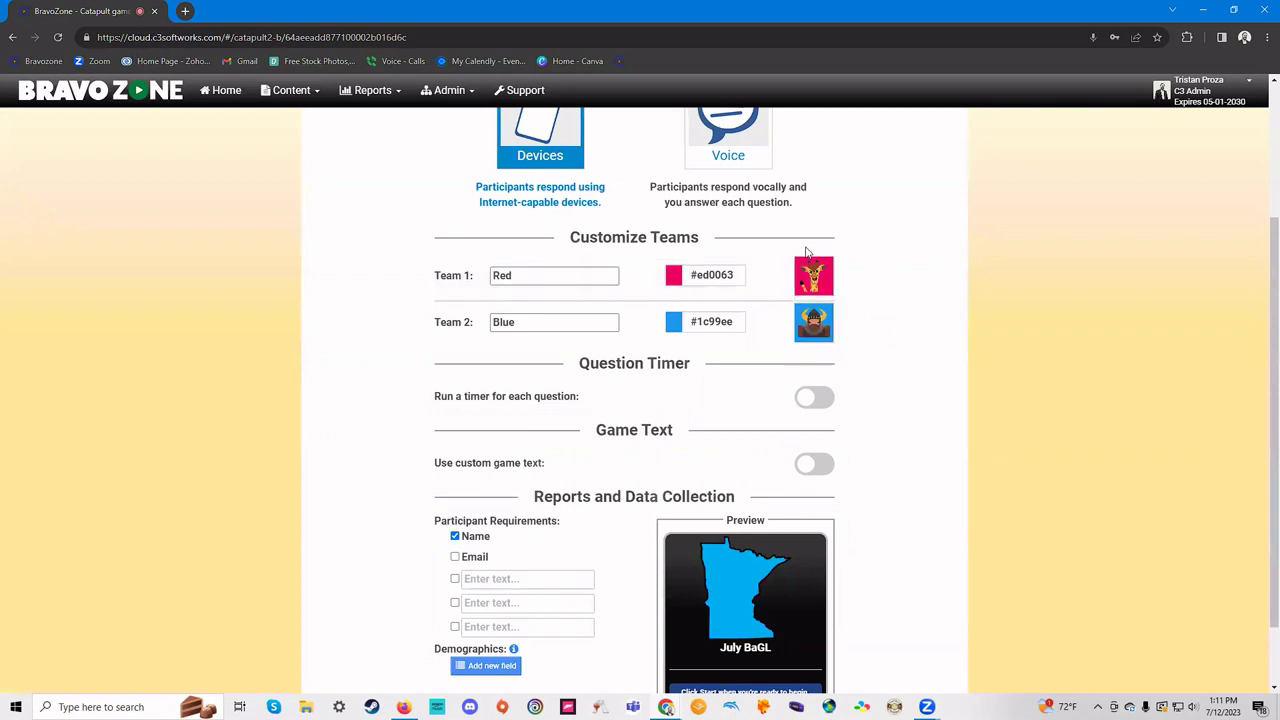
scroll(660, 326, down, 2)
- Turn on a 30-second question timer with point reduction, and enable custom game text
click(816, 316)
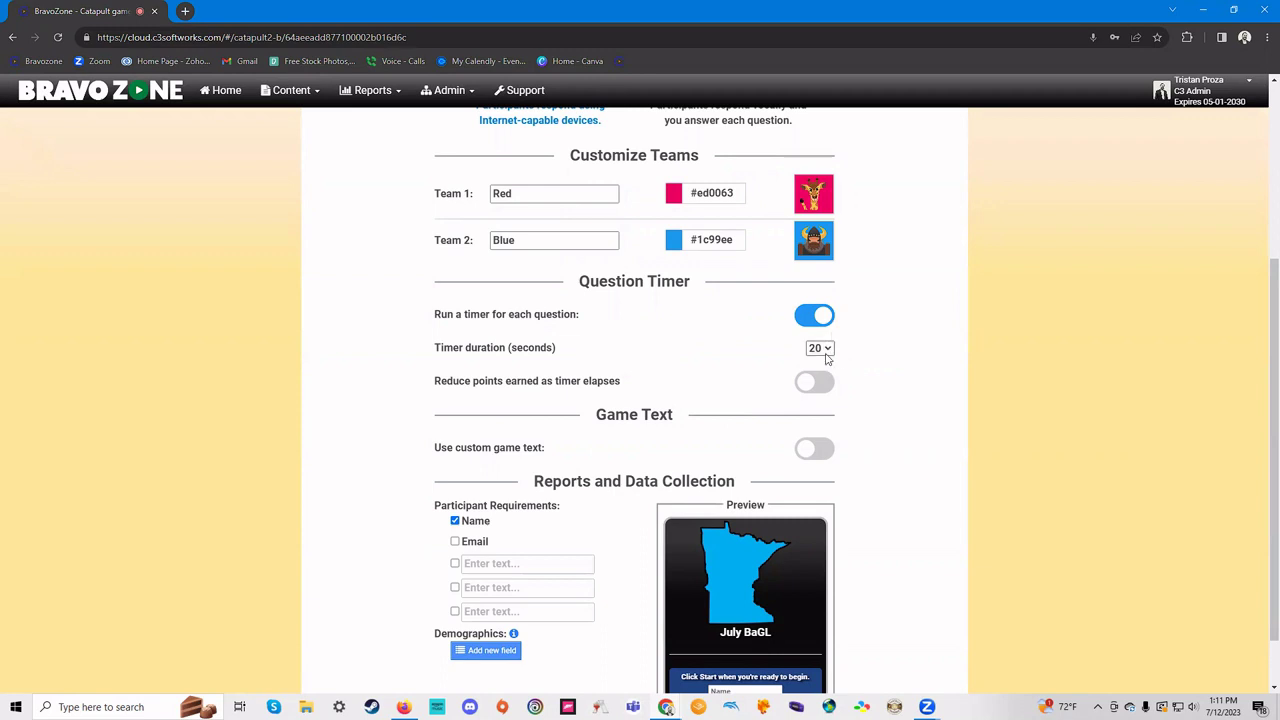
click(826, 354)
click(826, 372)
scroll(851, 366, down, 1)
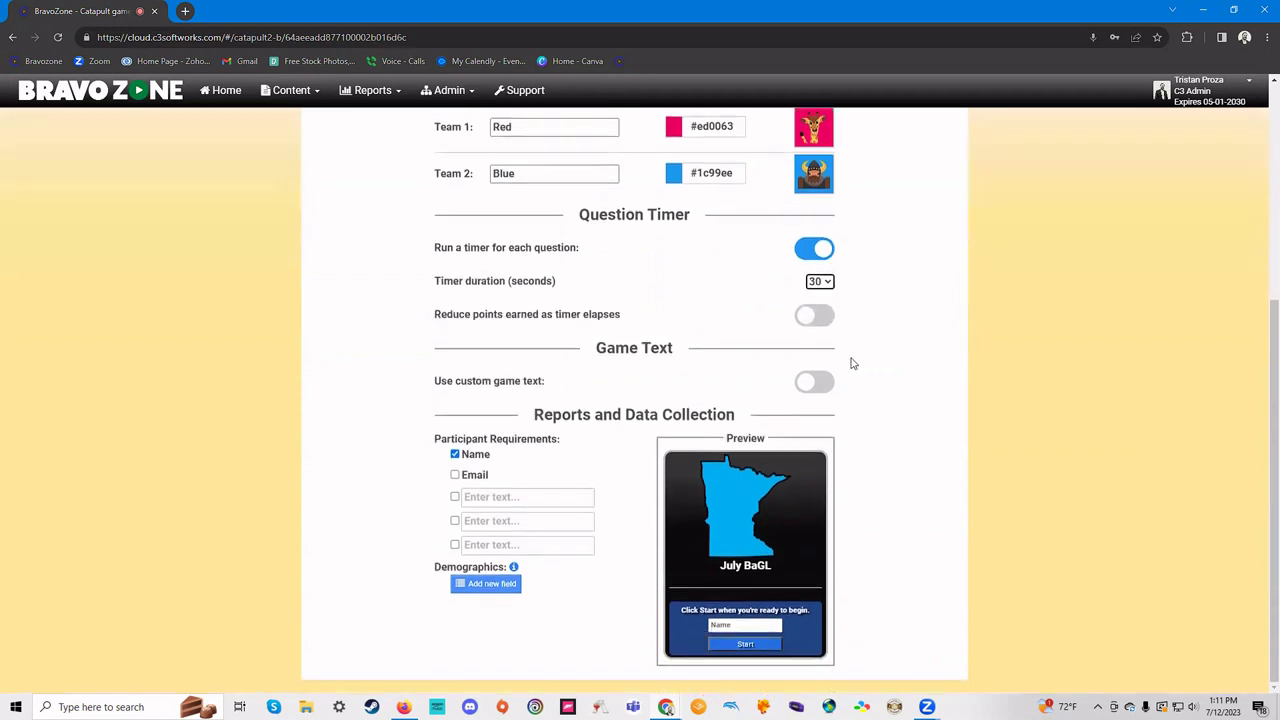
click(815, 314)
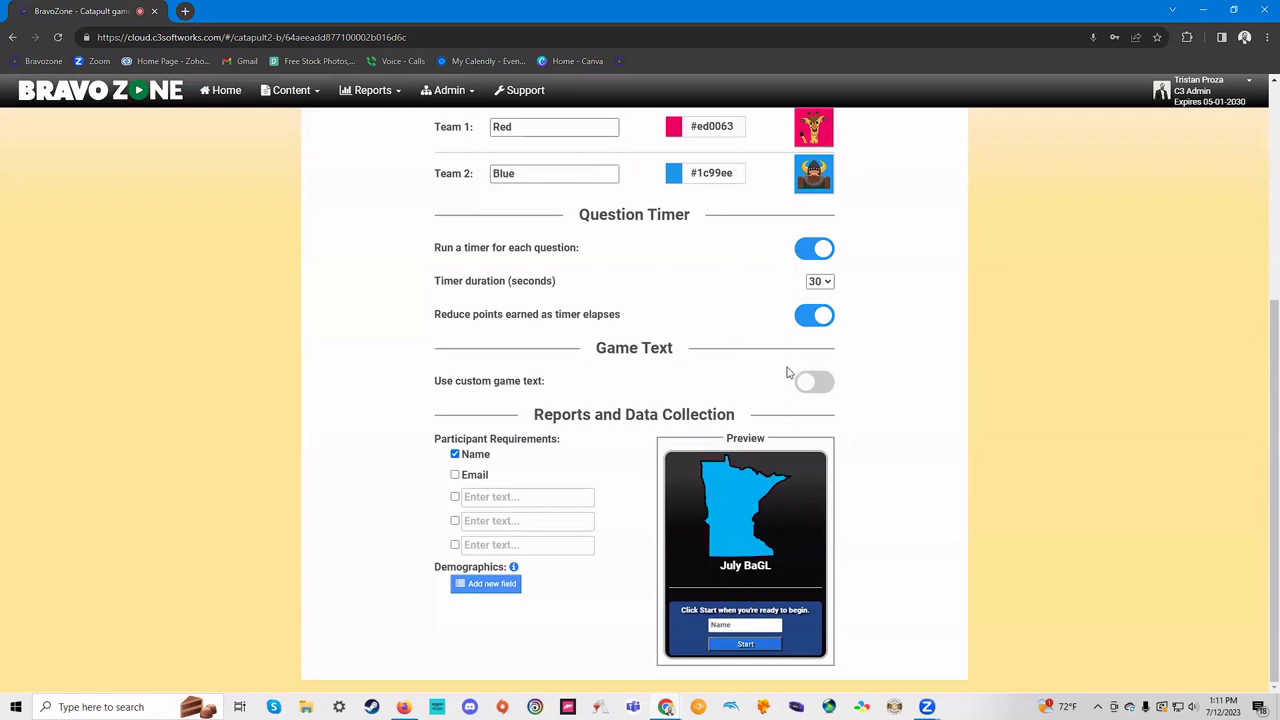
click(815, 385)
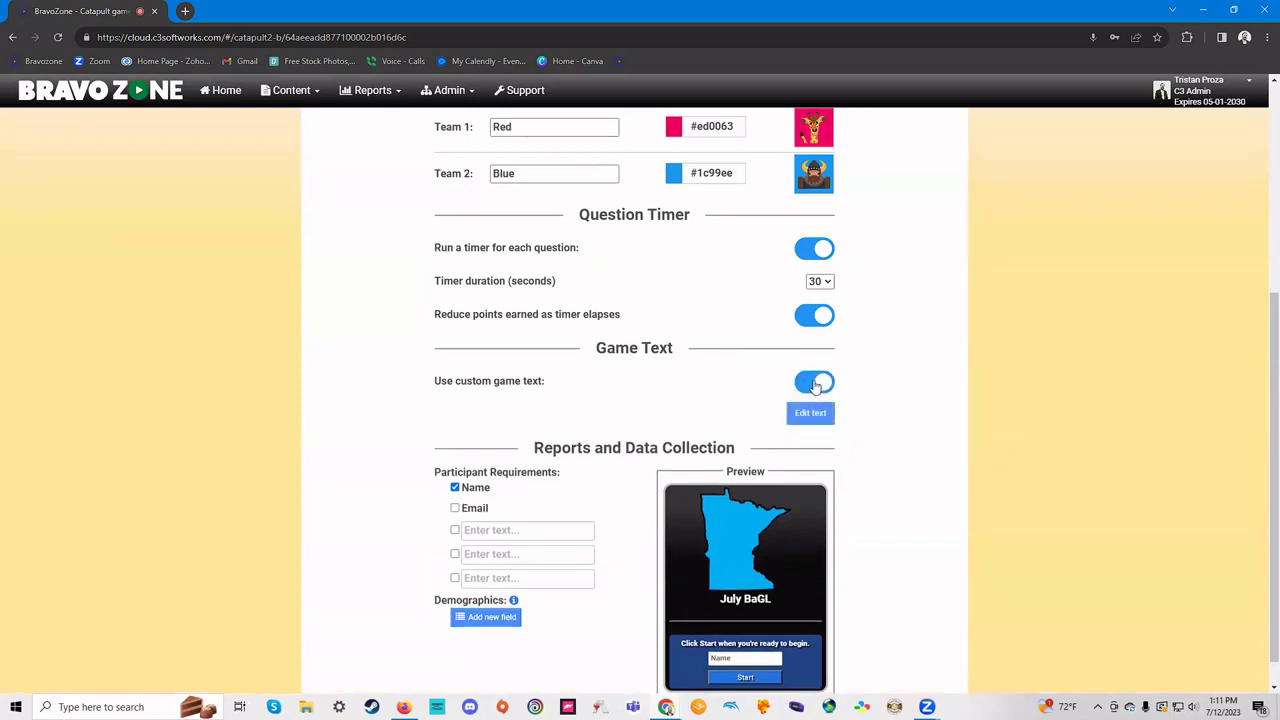
- In the Game Text editor, replace the NEXT label with 'Monkey' and save
click(800, 412)
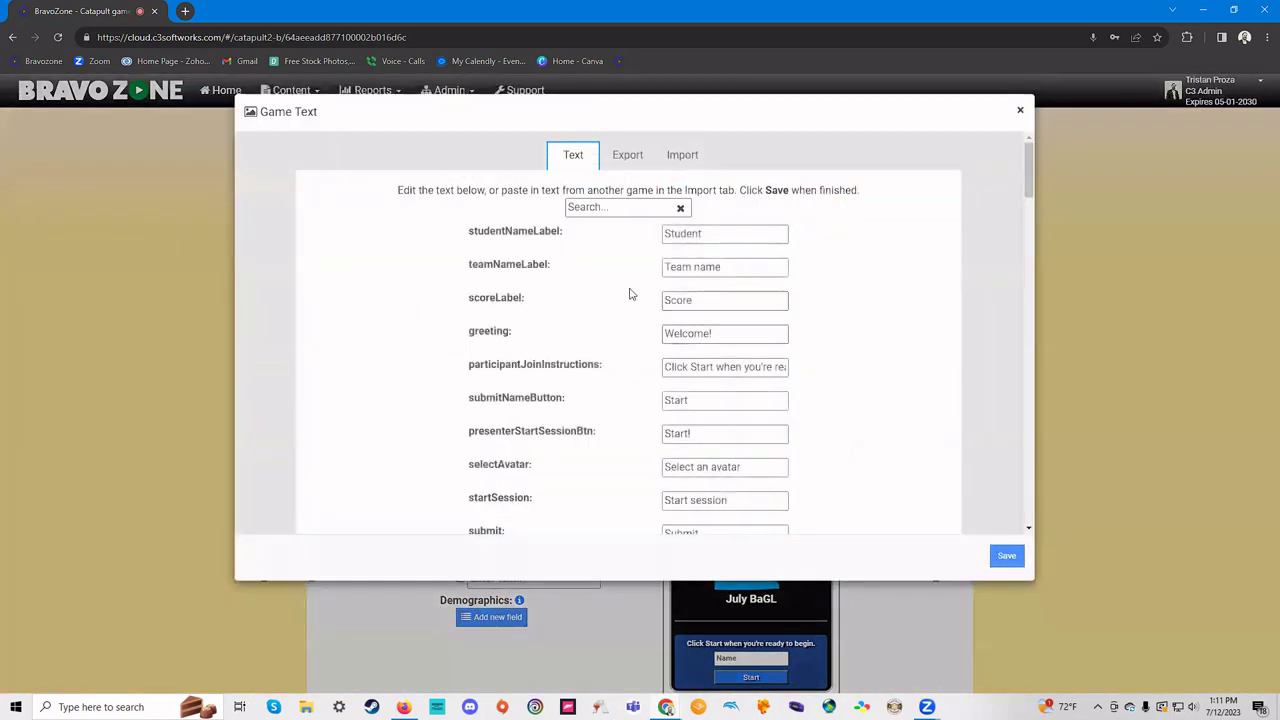
scroll(563, 277, down, 2)
scroll(563, 277, up, 1)
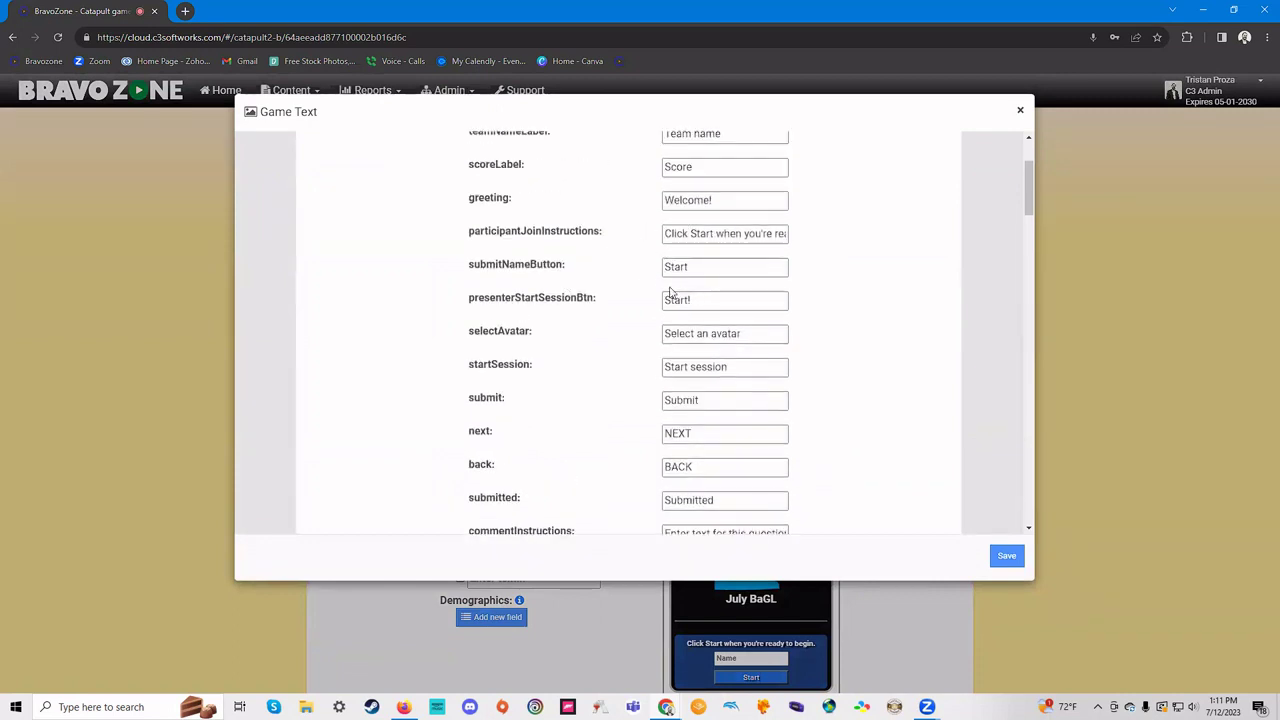
scroll(670, 290, down, 2)
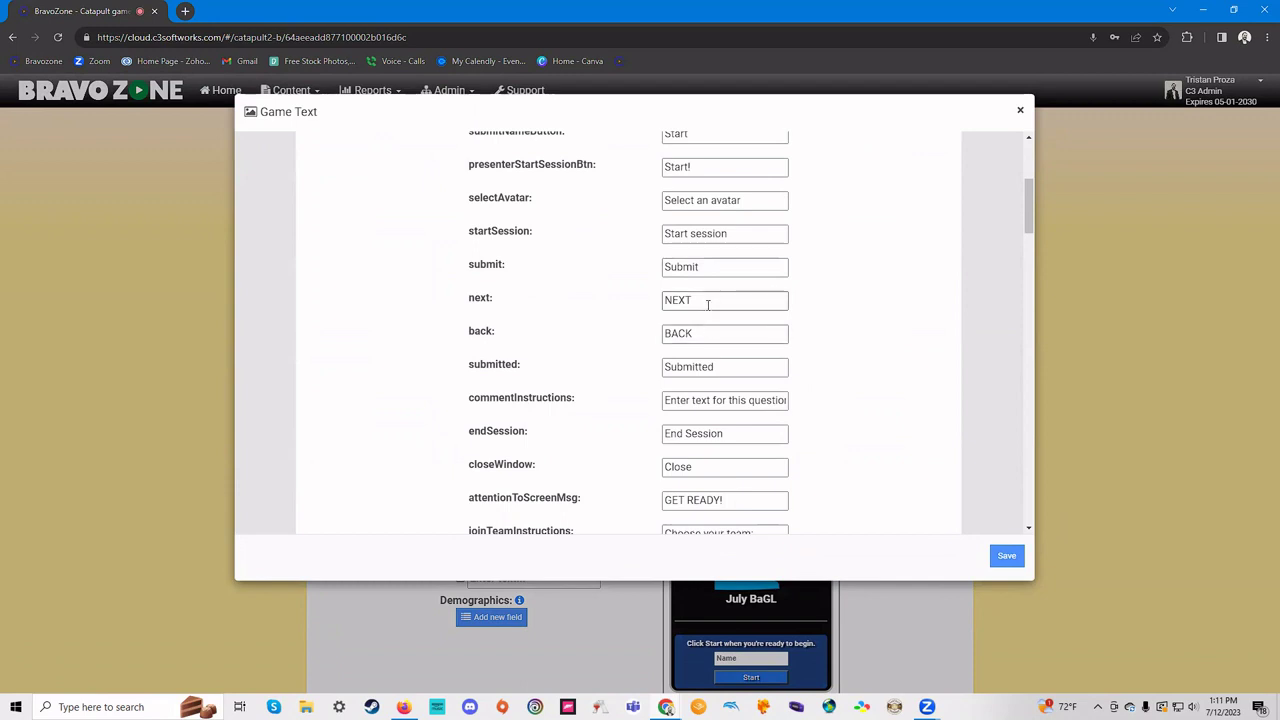
drag(705, 300, 658, 300)
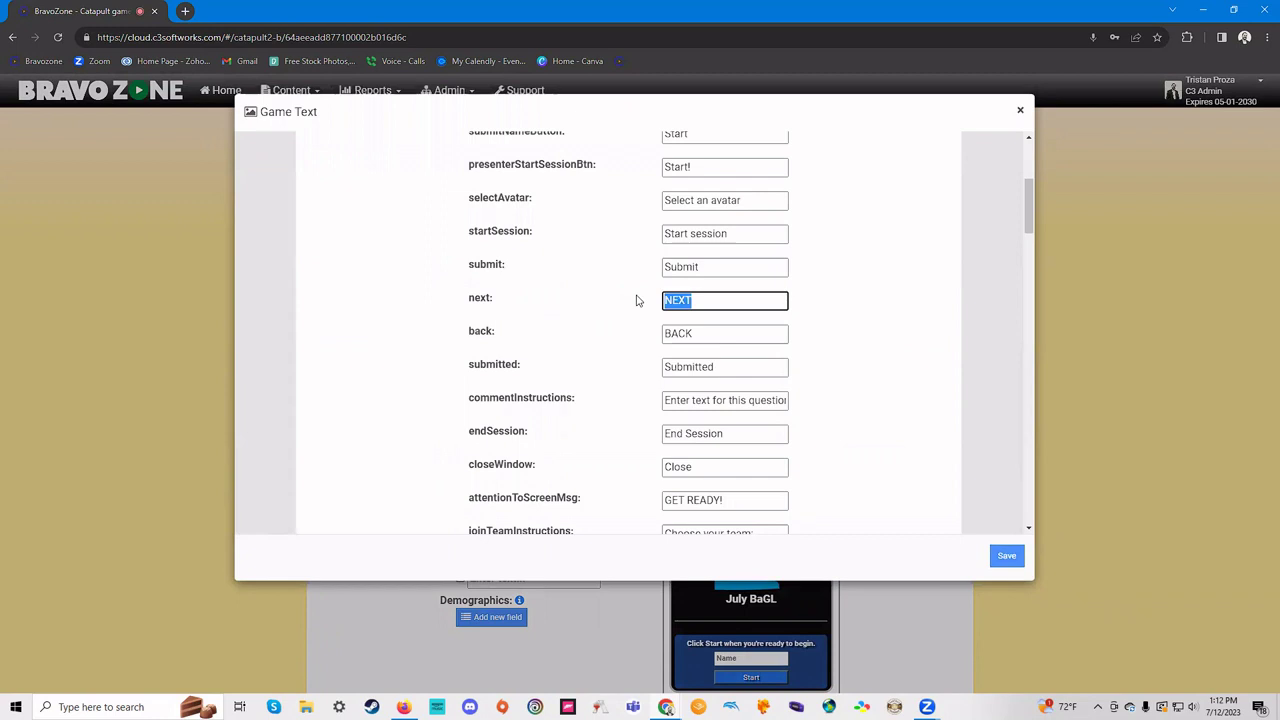
text(Monkey)
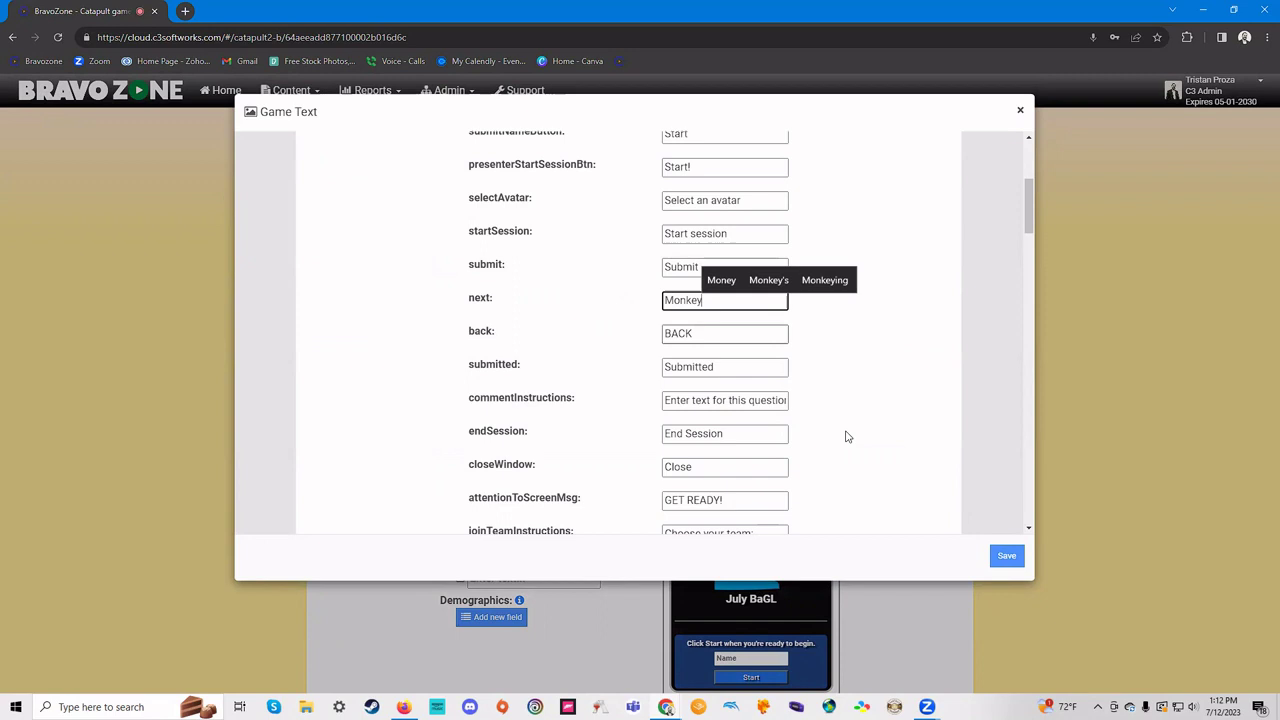
click(1007, 557)
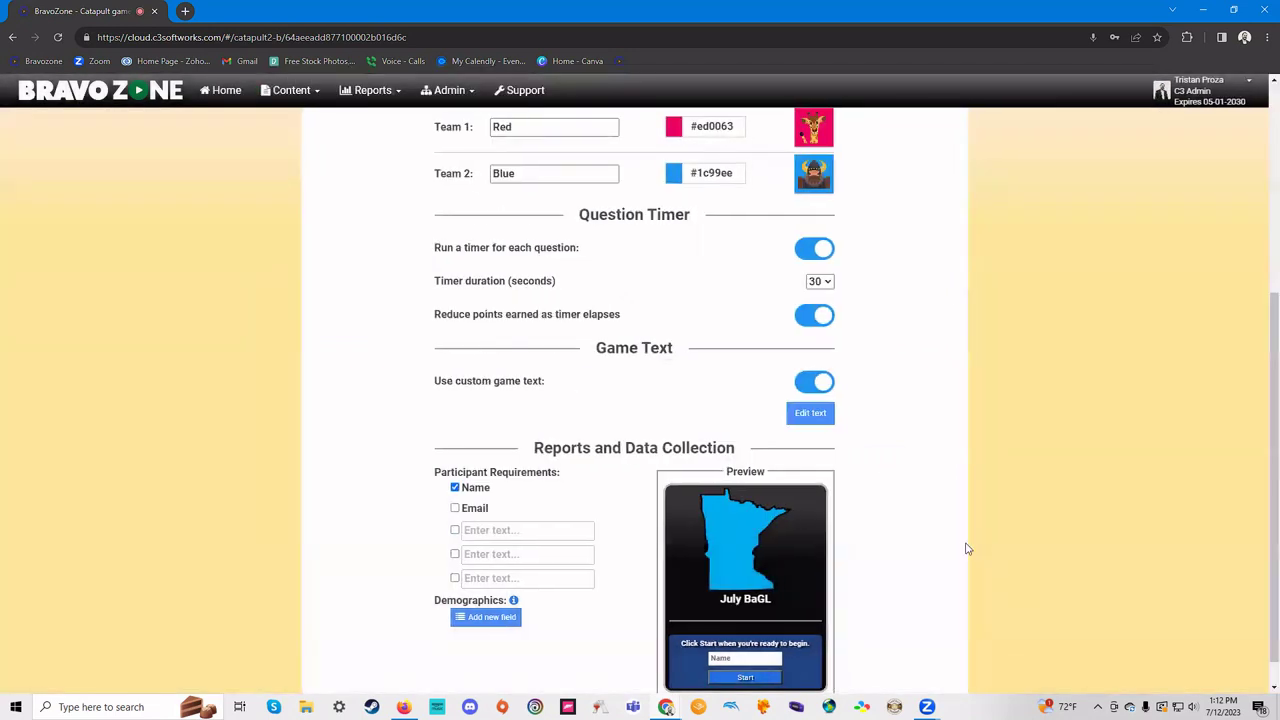
scroll(900, 402, down, 1)
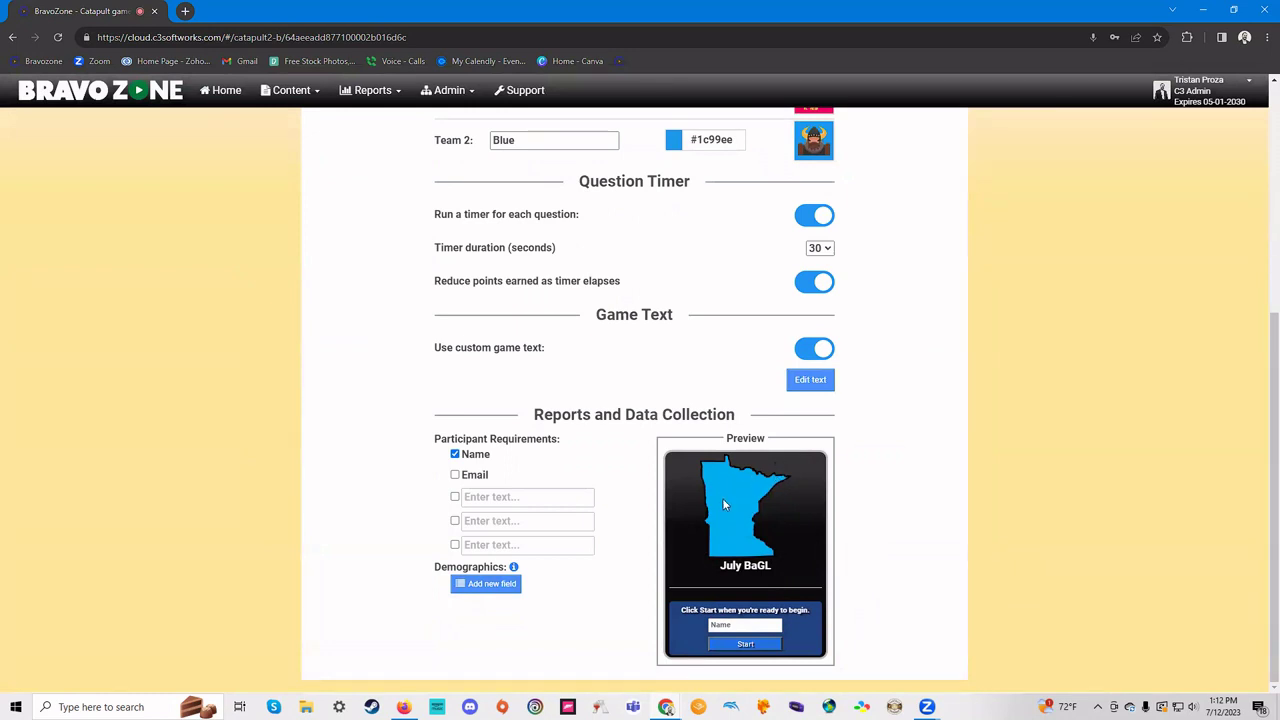
click(463, 483)
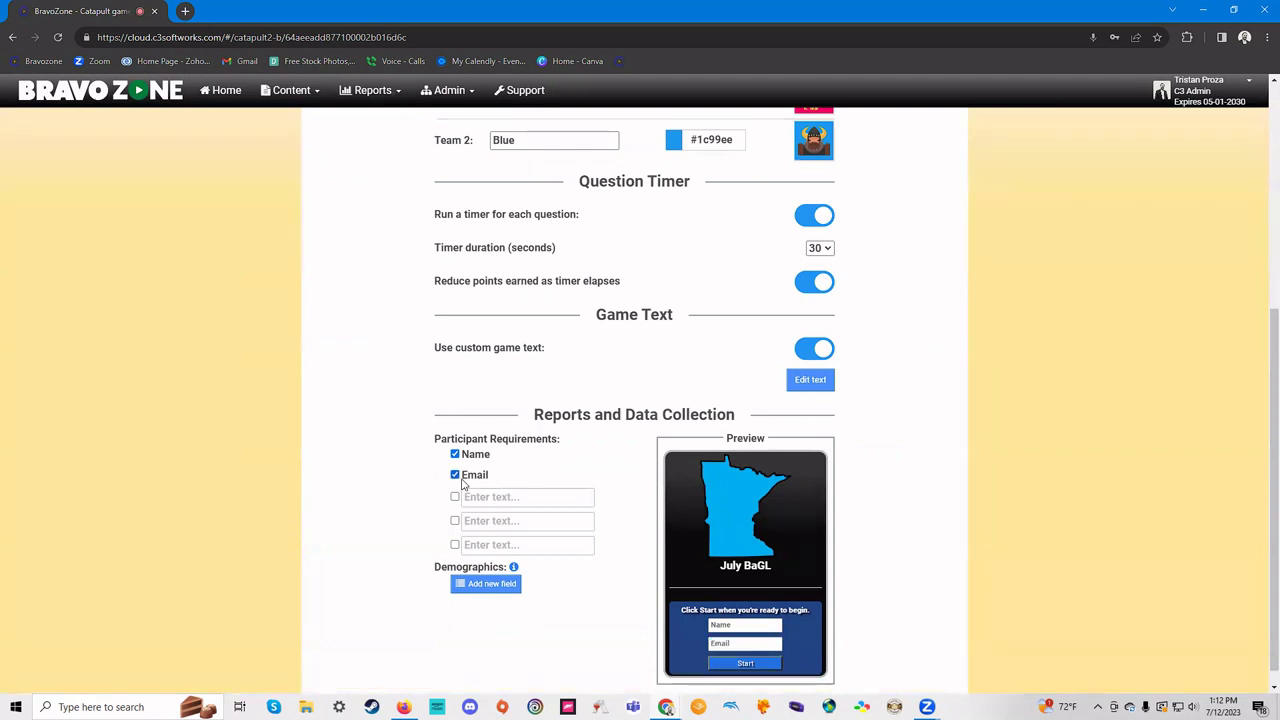
click(463, 483)
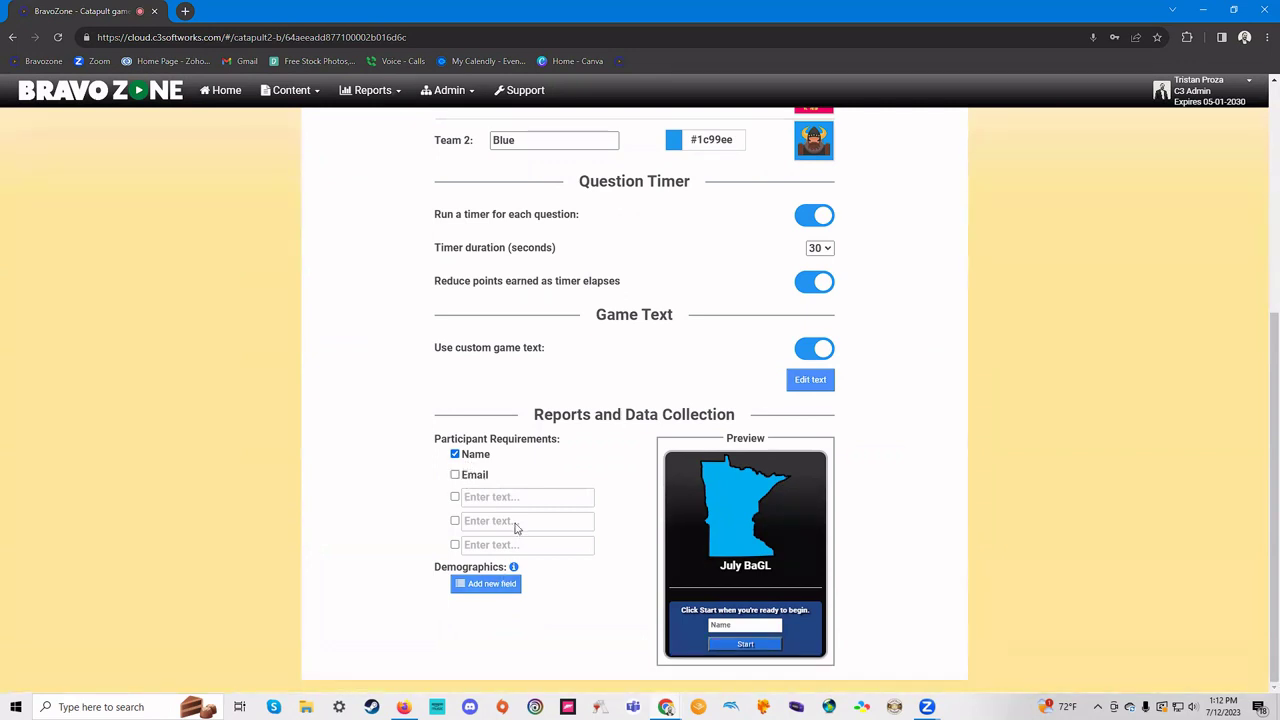
click(489, 586)
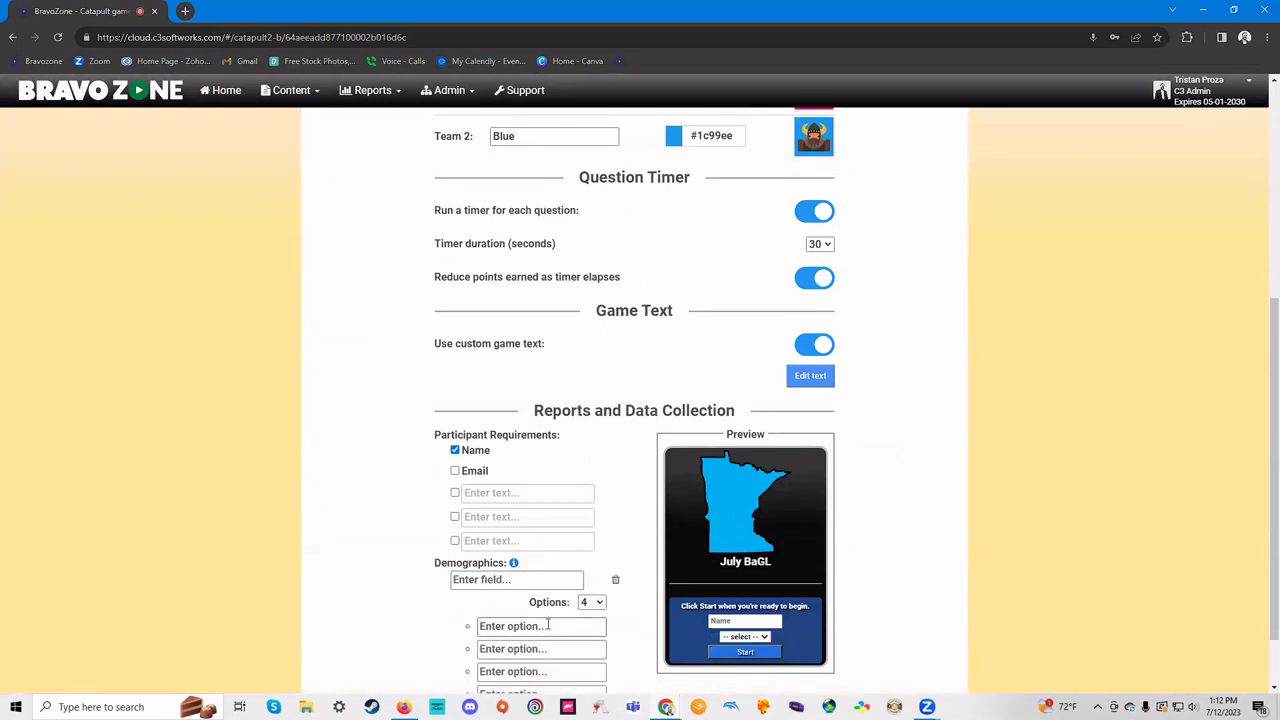
scroll(541, 574, down, 2)
click(534, 551)
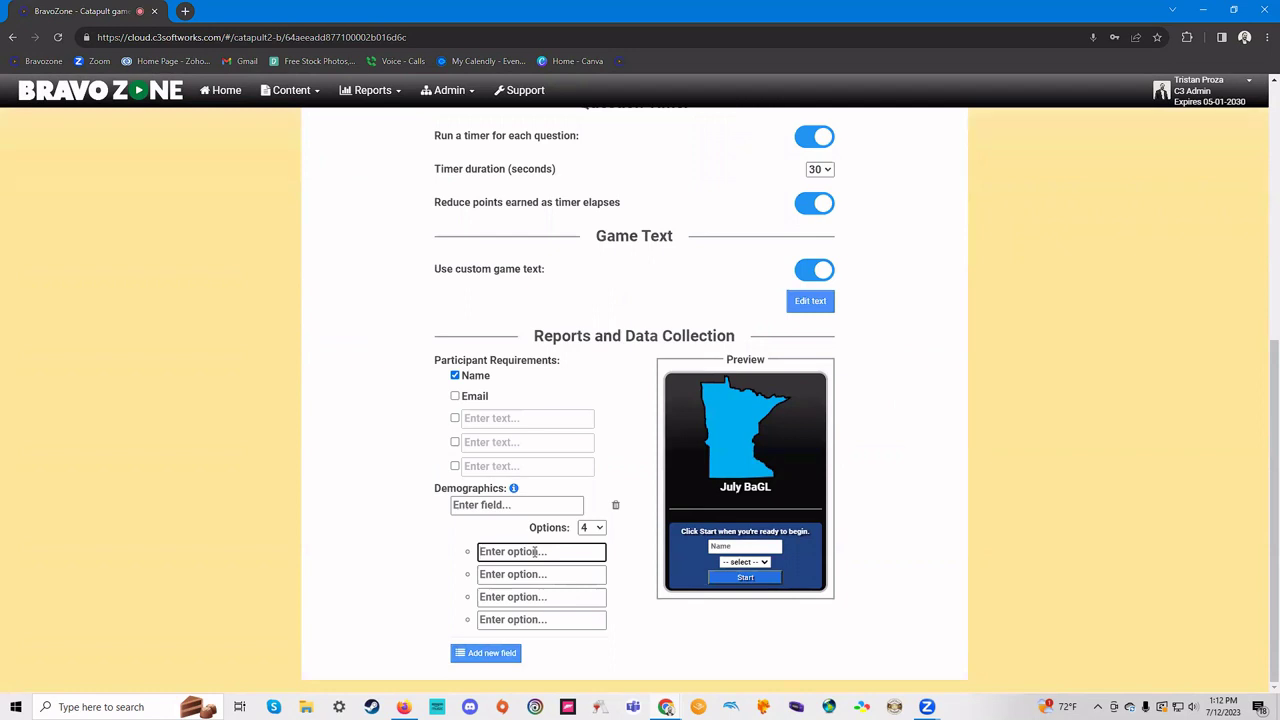
text(Accounting)
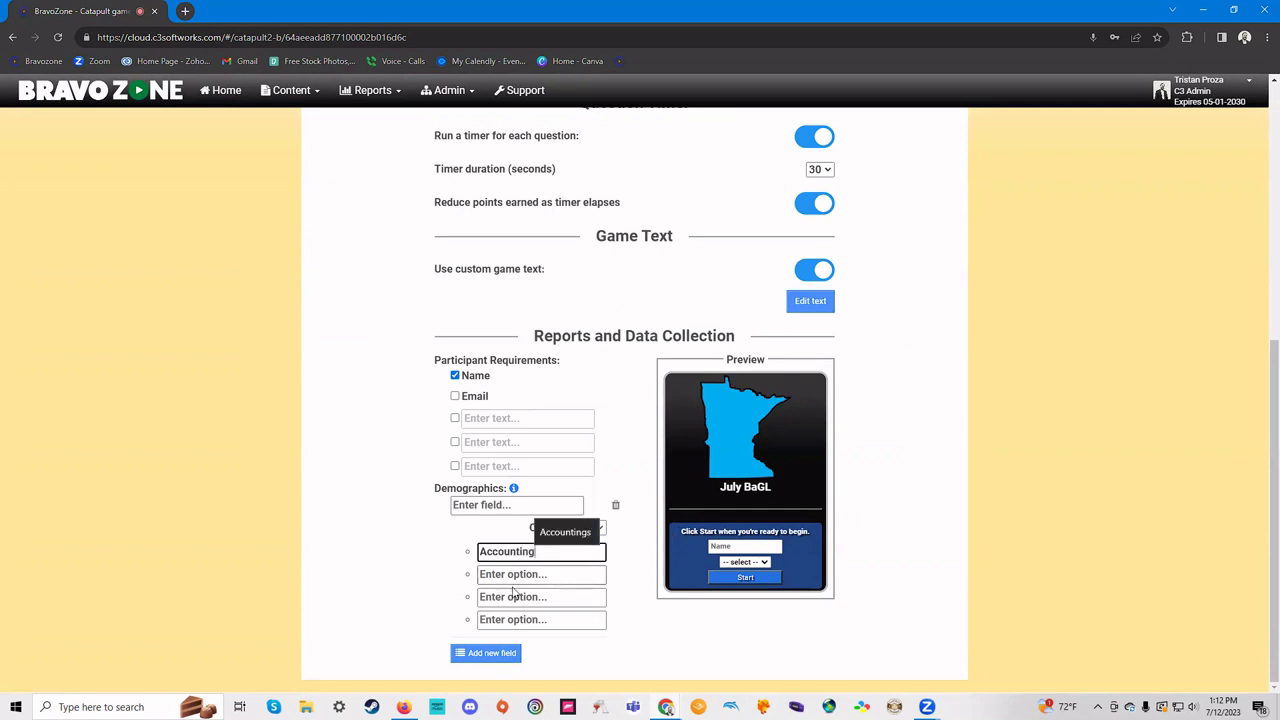
click(511, 573)
text(HR)
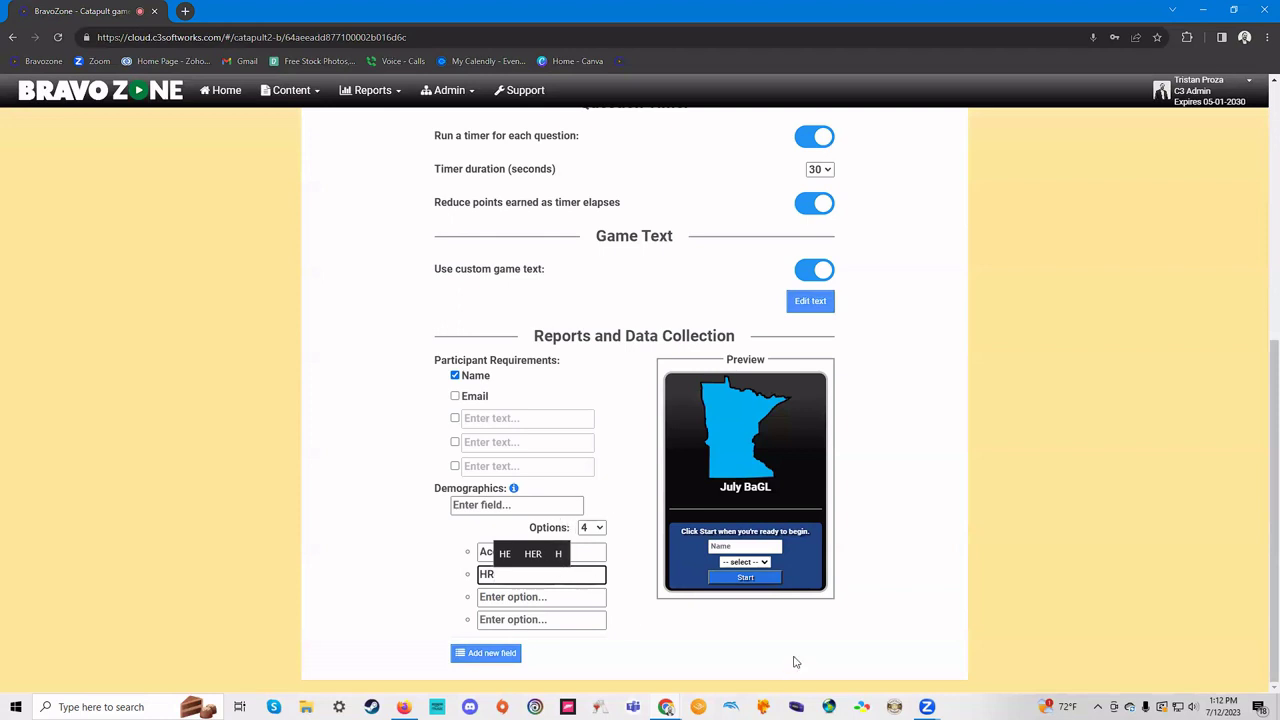
click(614, 507)
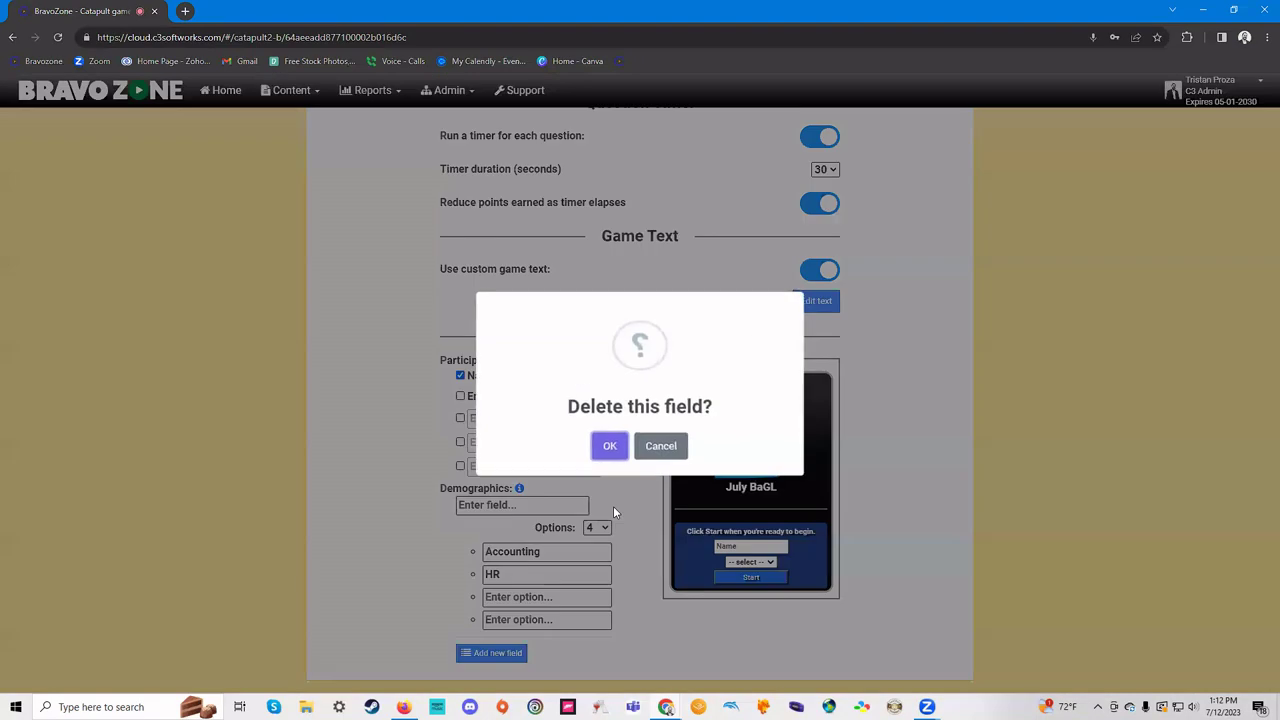
click(606, 450)
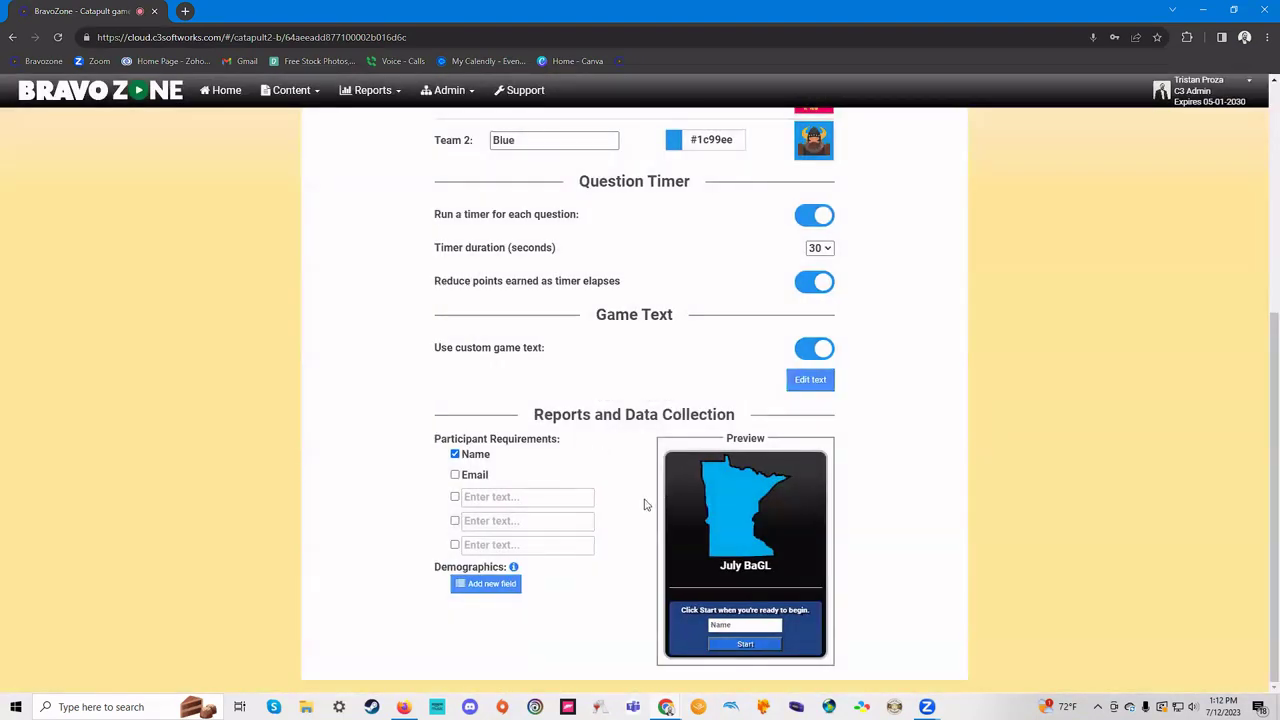
- Leave Adjust Play Options and advance to the Publish step
scroll(845, 420, up, 4)
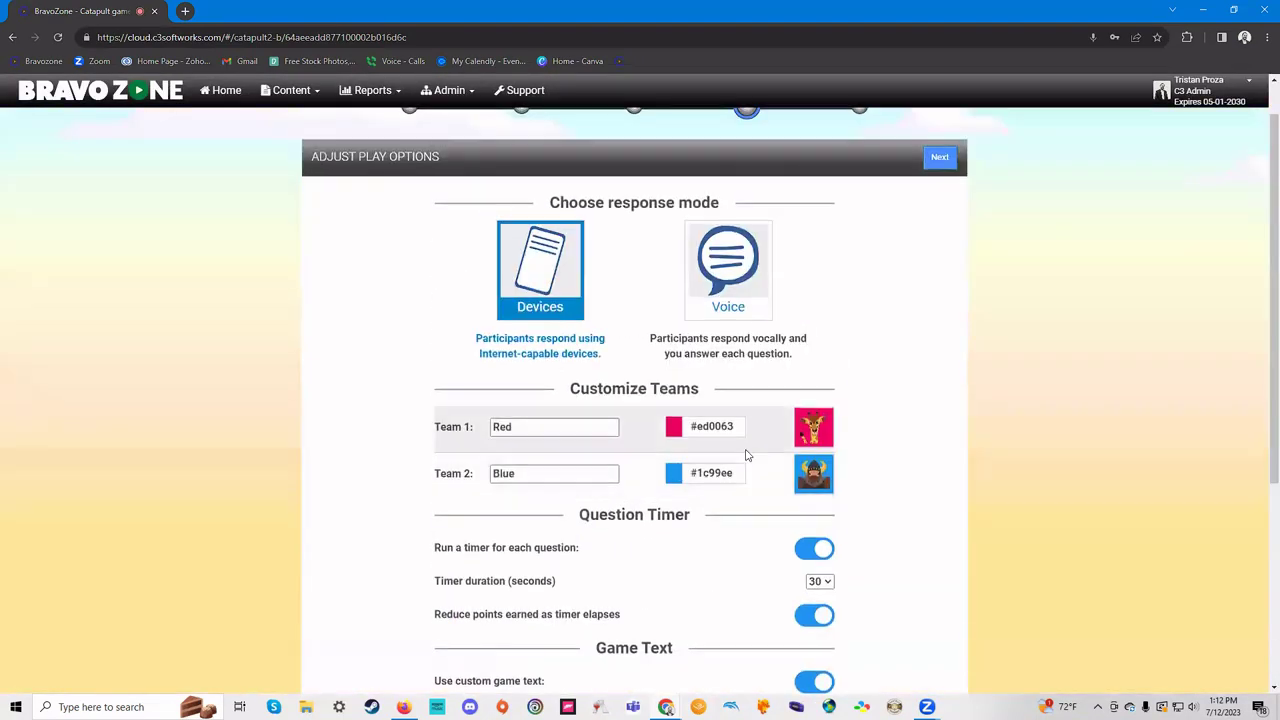
scroll(955, 315, up, 1)
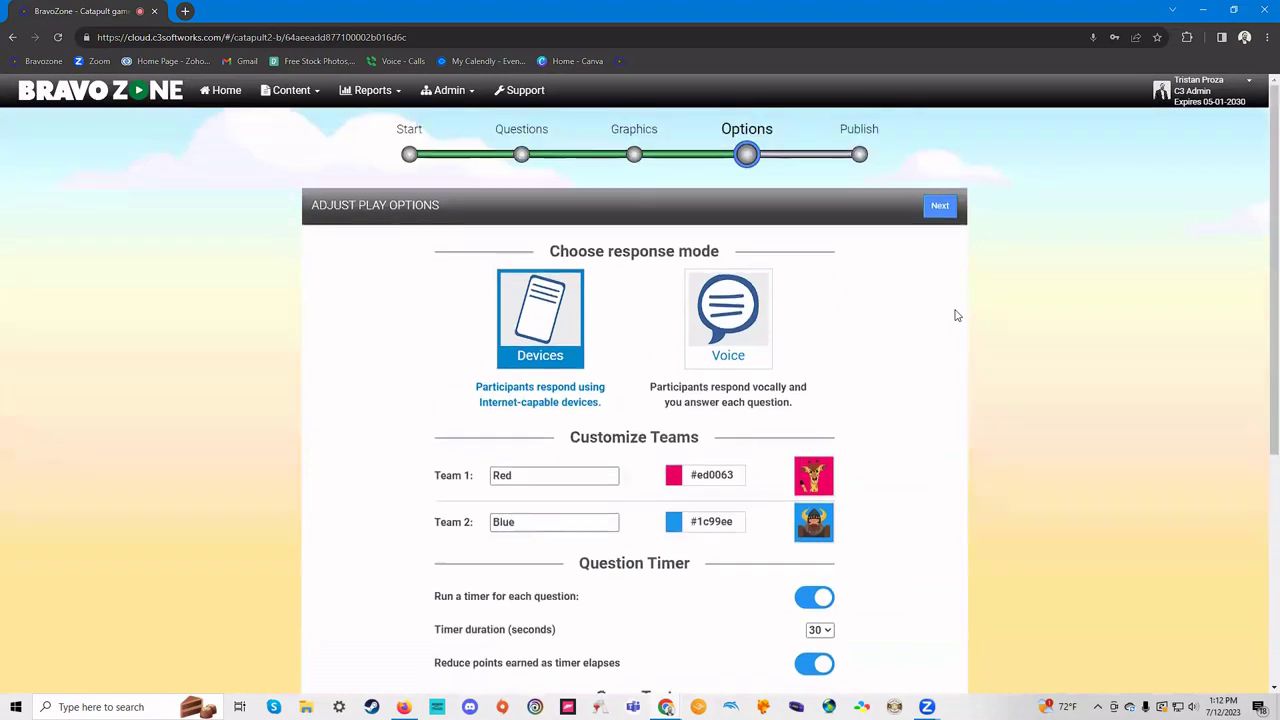
click(944, 206)
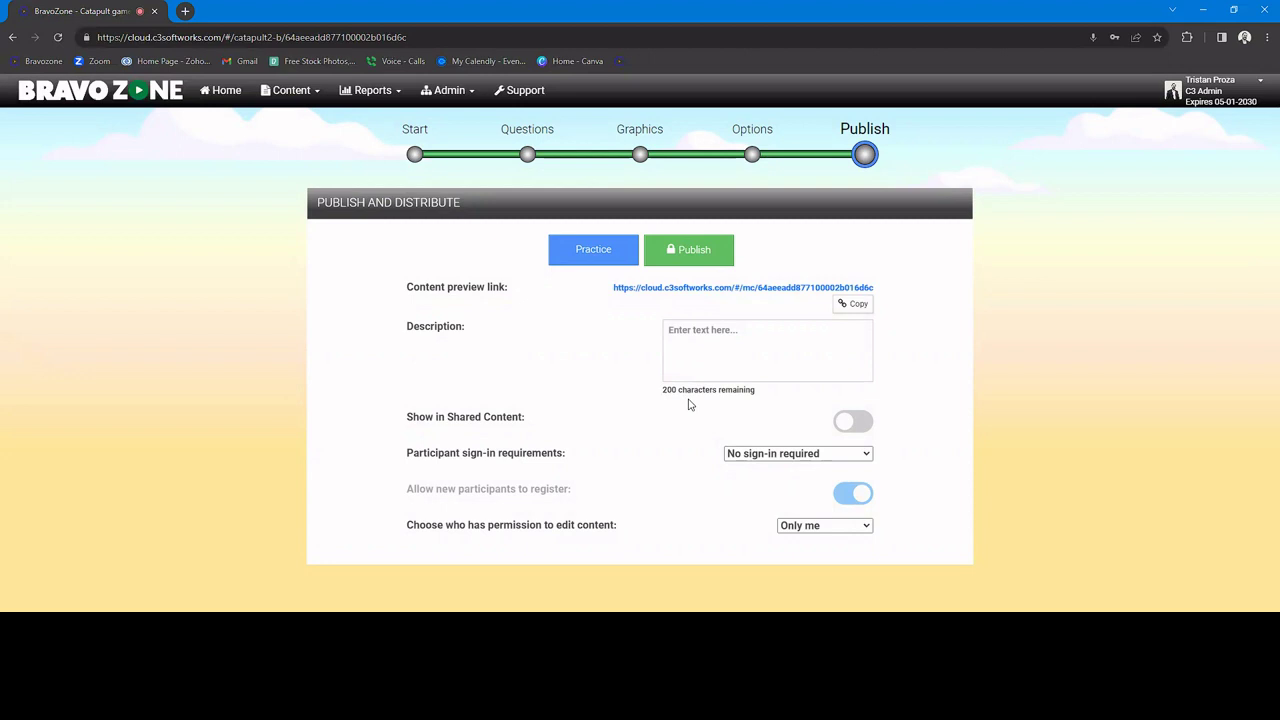
- Keep the game out of Shared Content, leave editing to Only me, and set Sign-in required
click(858, 424)
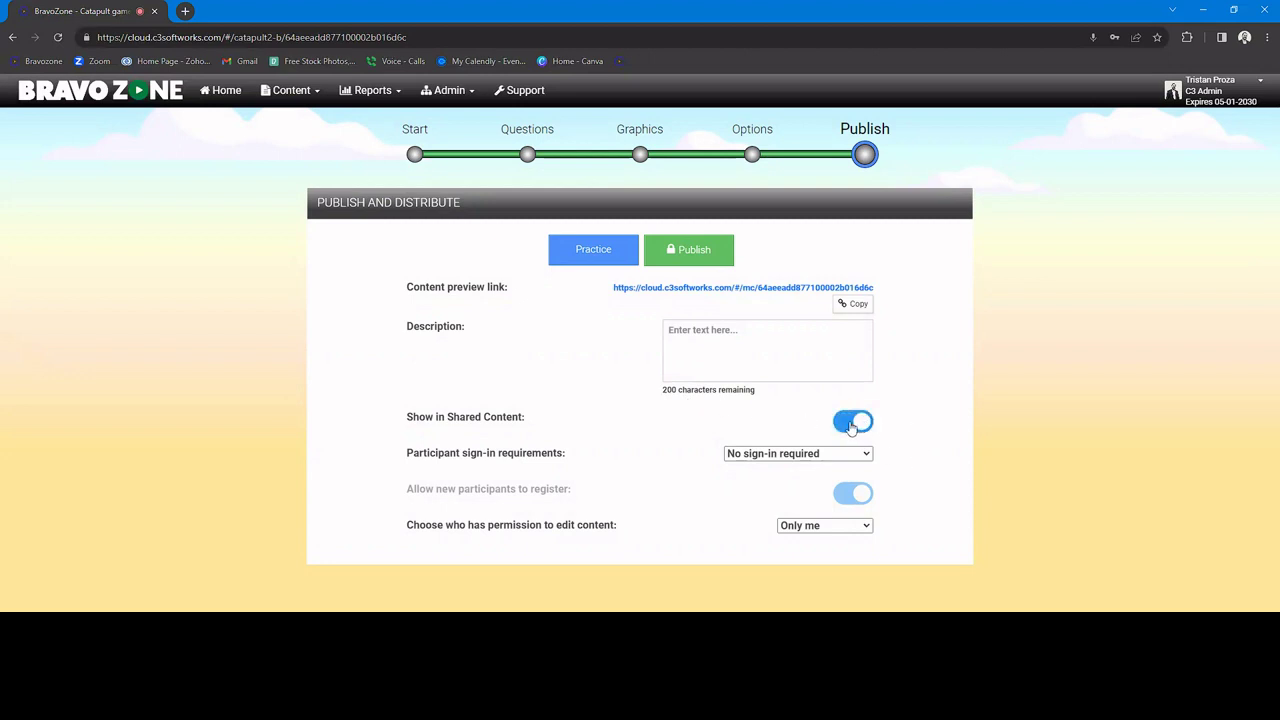
click(852, 425)
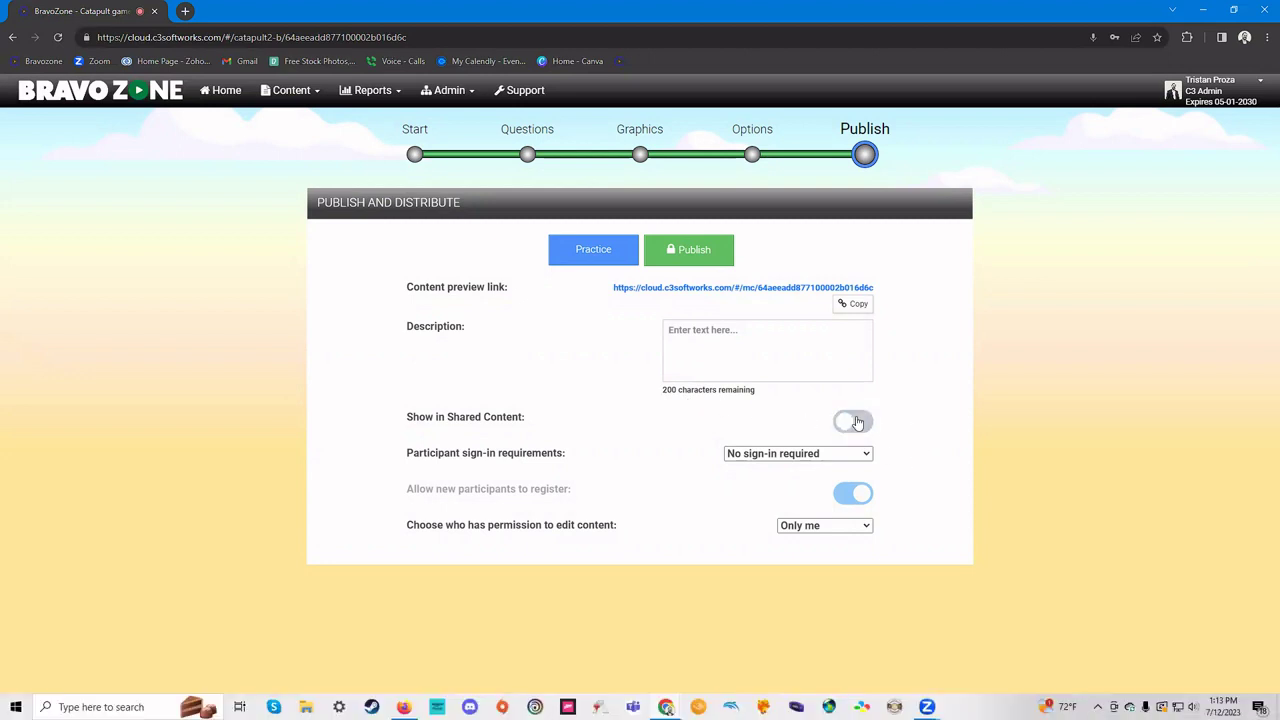
click(828, 528)
click(828, 528)
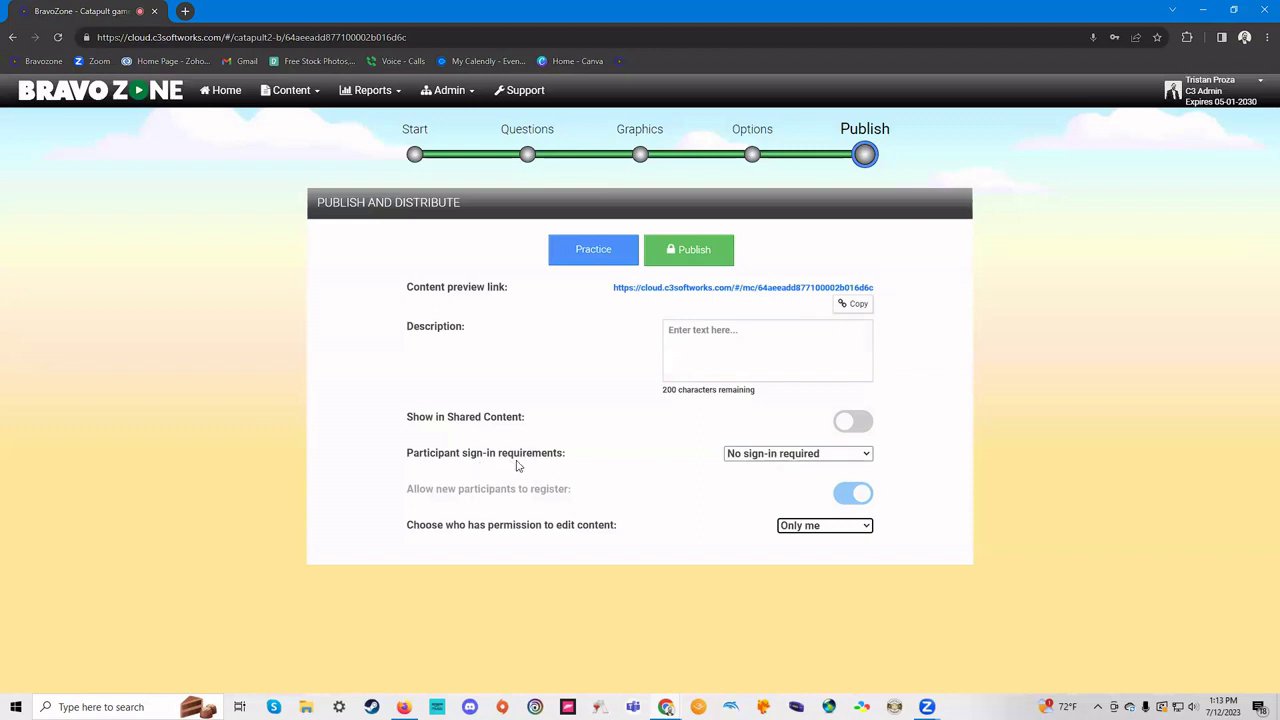
click(791, 458)
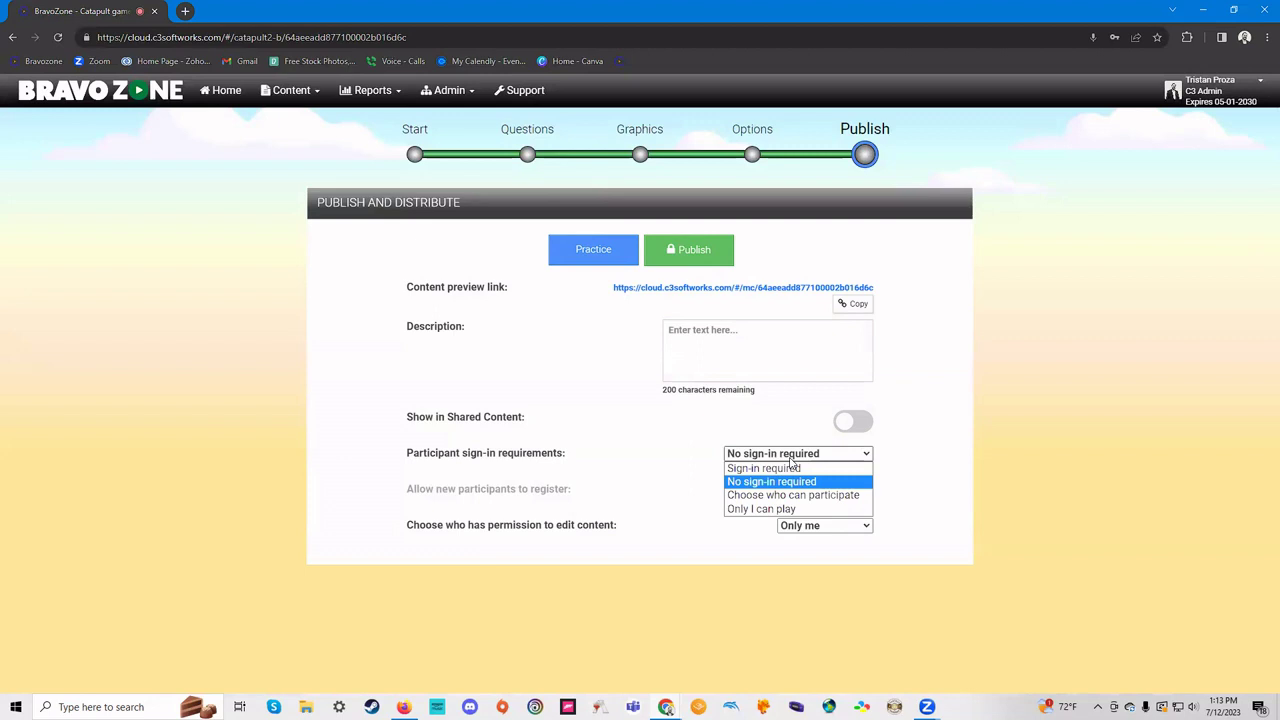
click(784, 470)
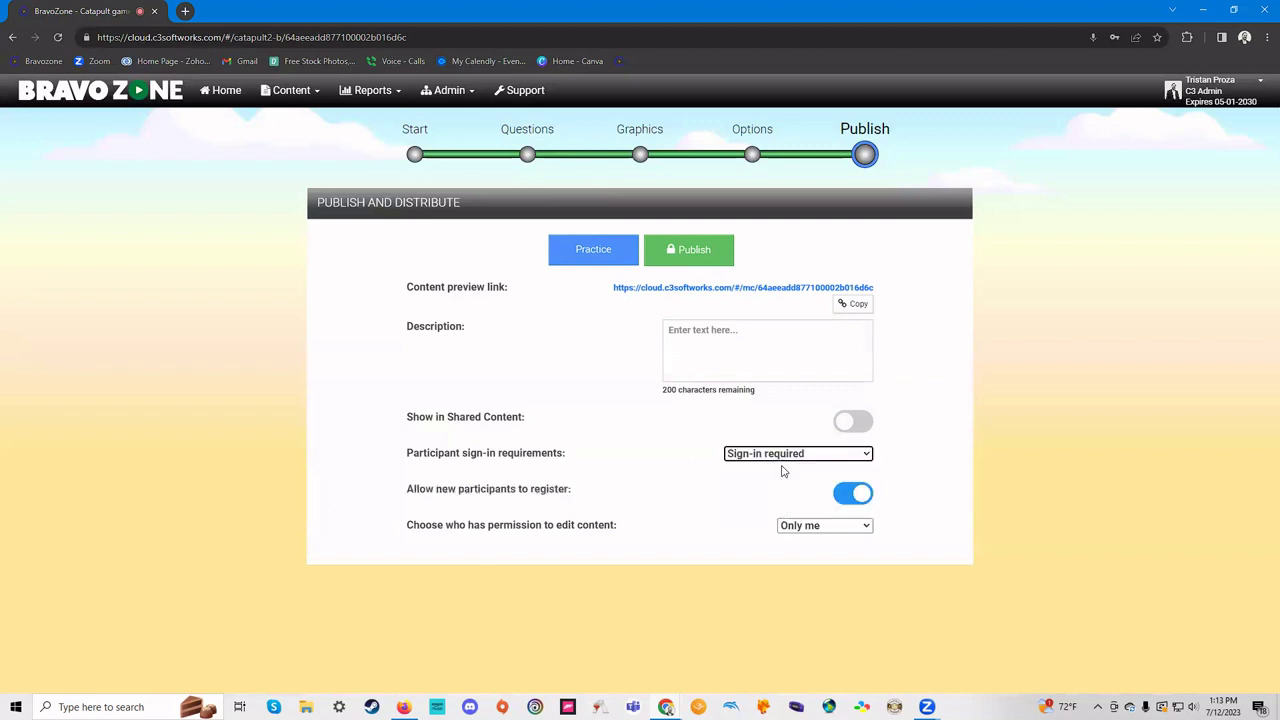
- Return to the Options step and look over the timer, game text and reporting settings
click(751, 155)
scroll(760, 420, down, 5)
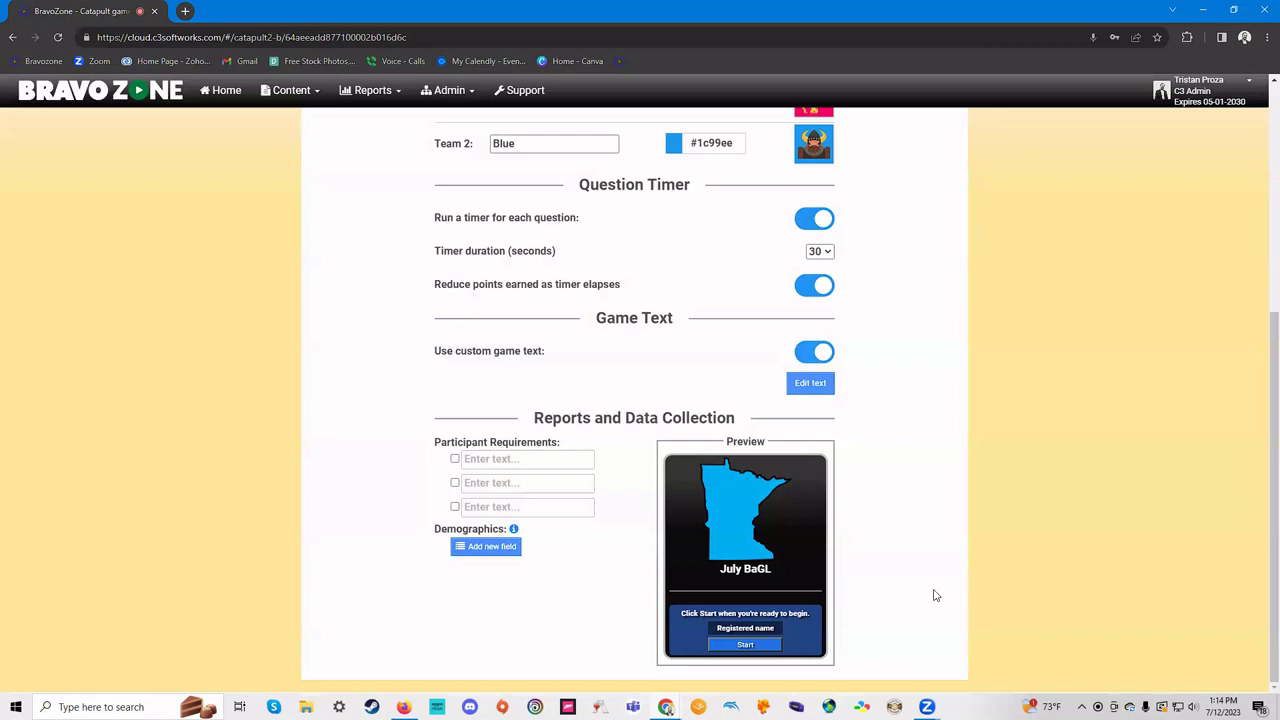
scroll(923, 423, up, 5)
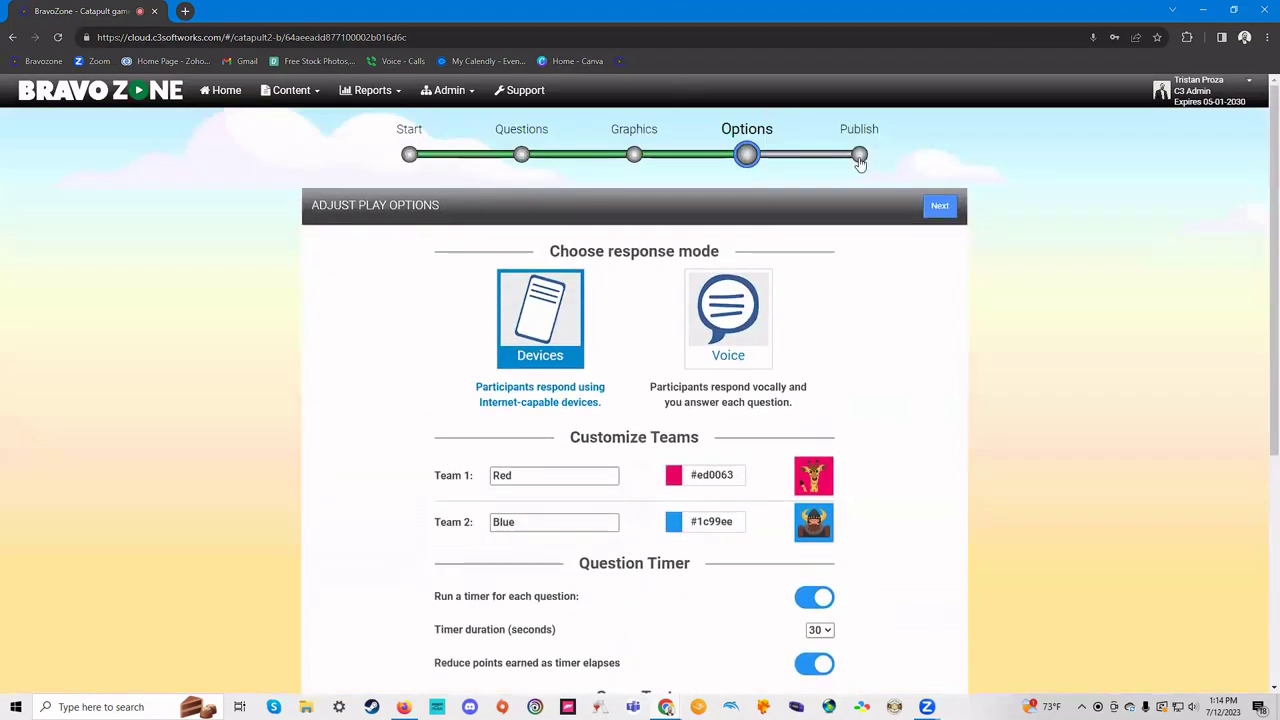
- Check the Publish sign-in setting, review Options again, then go back to Publish with No sign-in required
click(860, 157)
click(754, 456)
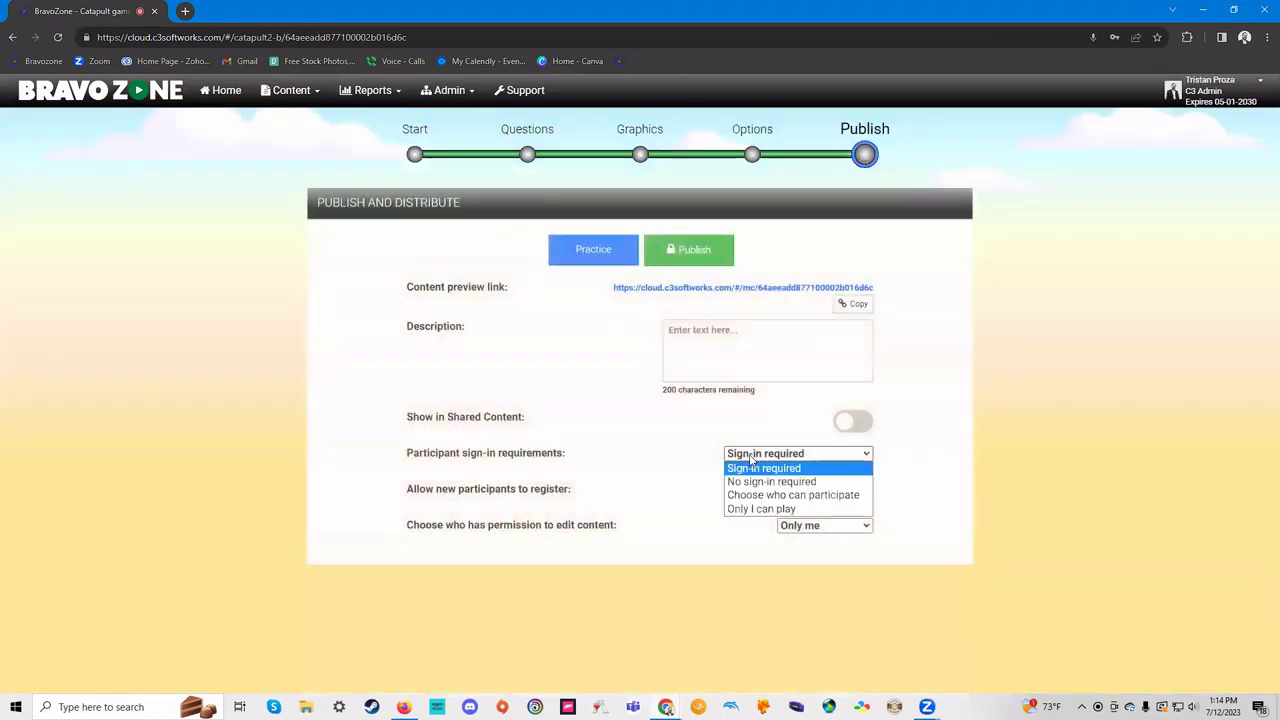
click(752, 154)
scroll(740, 380, down, 3)
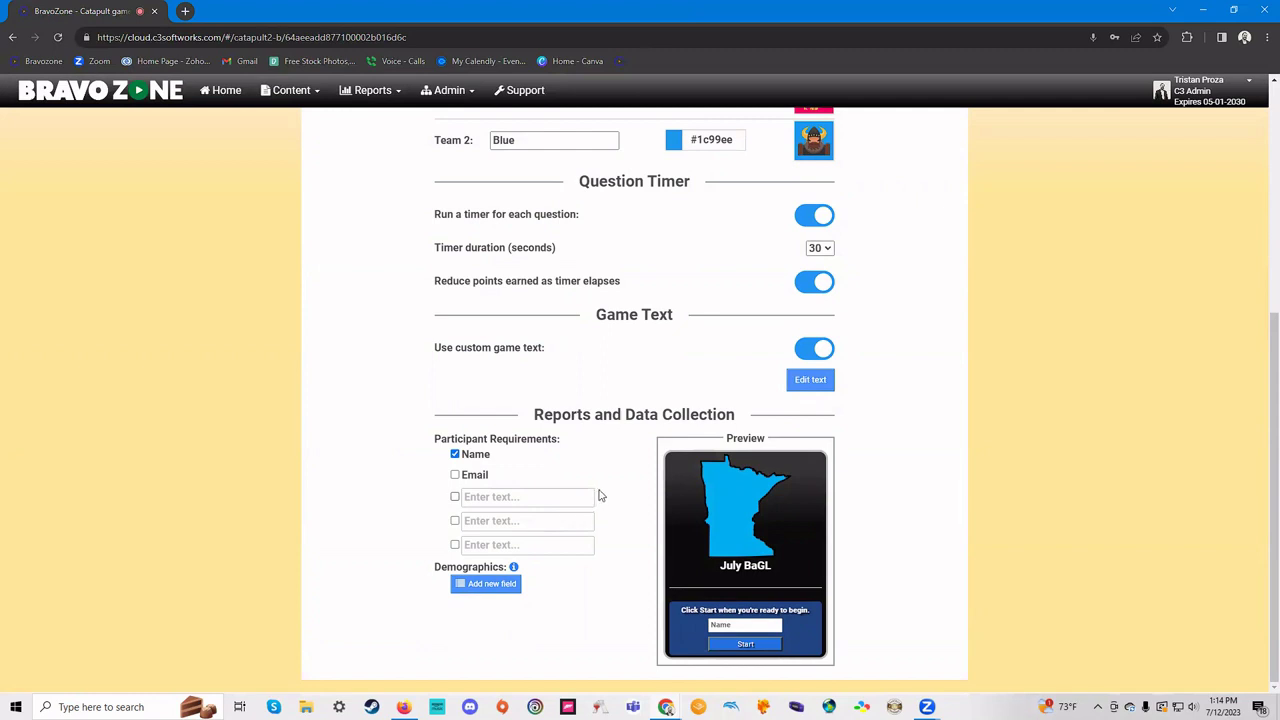
scroll(986, 374, up, 5)
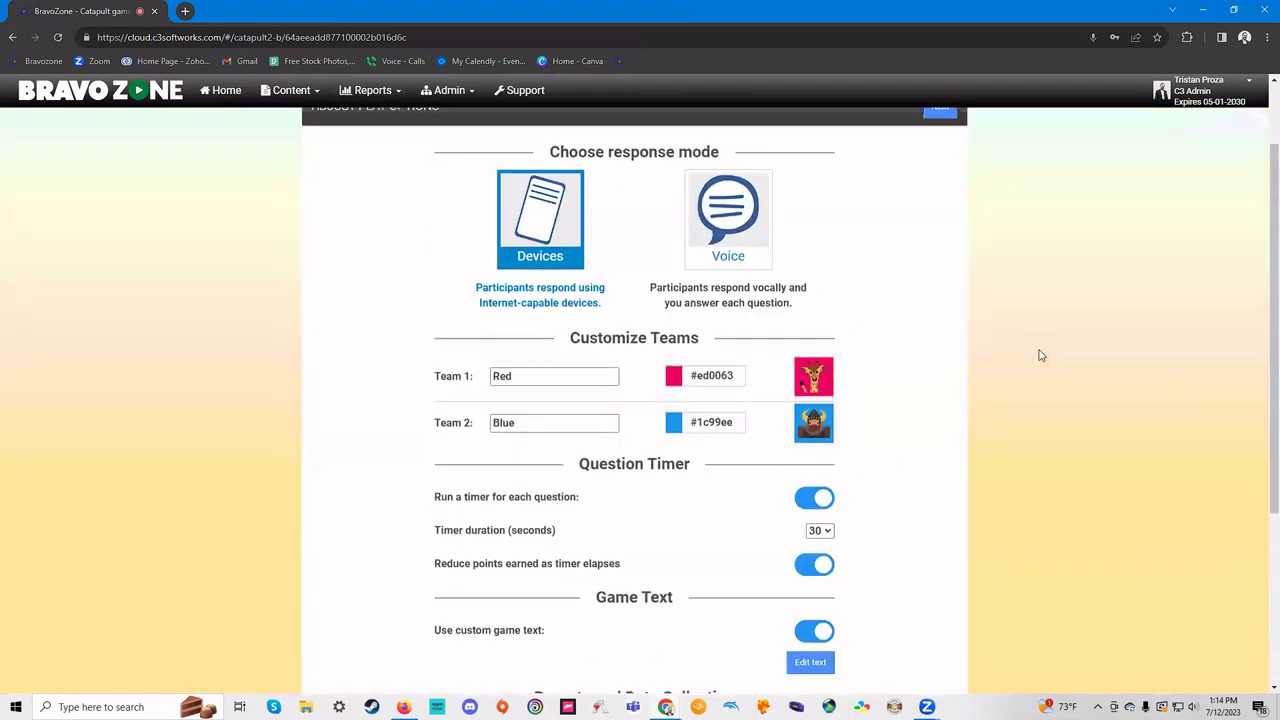
click(941, 206)
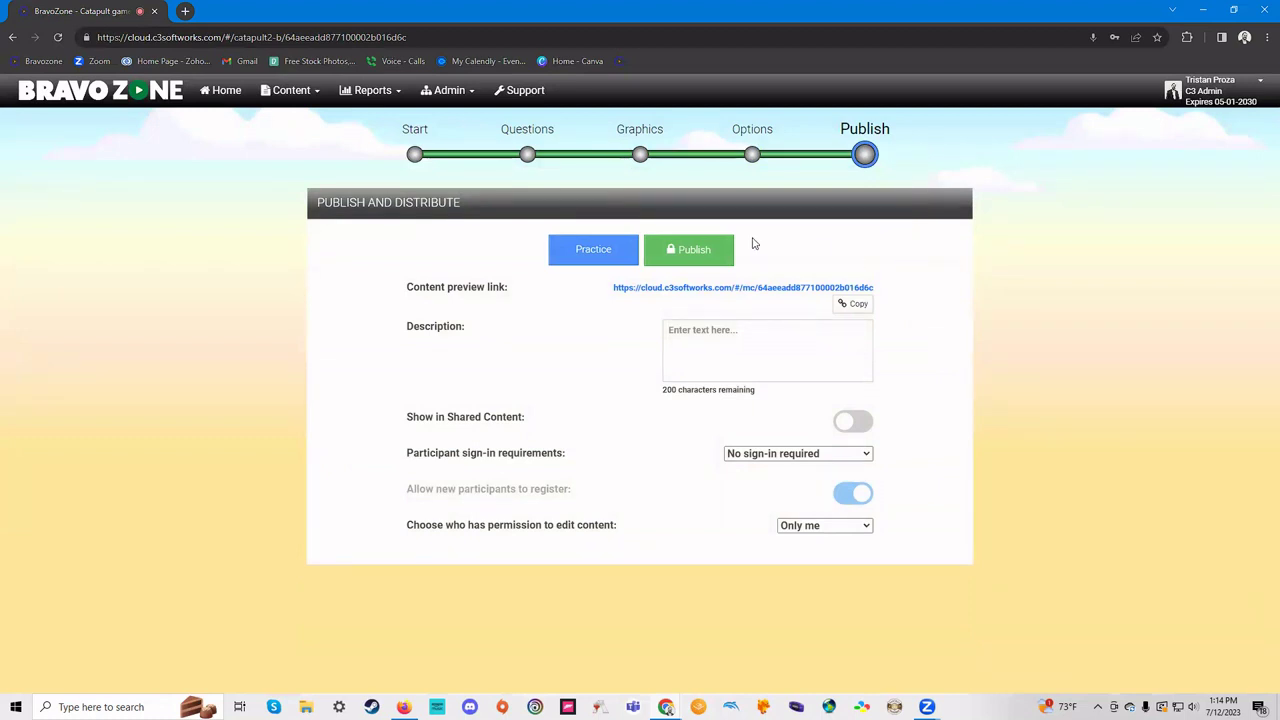
- Publish the game, dismiss the ready confirmation, and start a blank new question
click(705, 263)
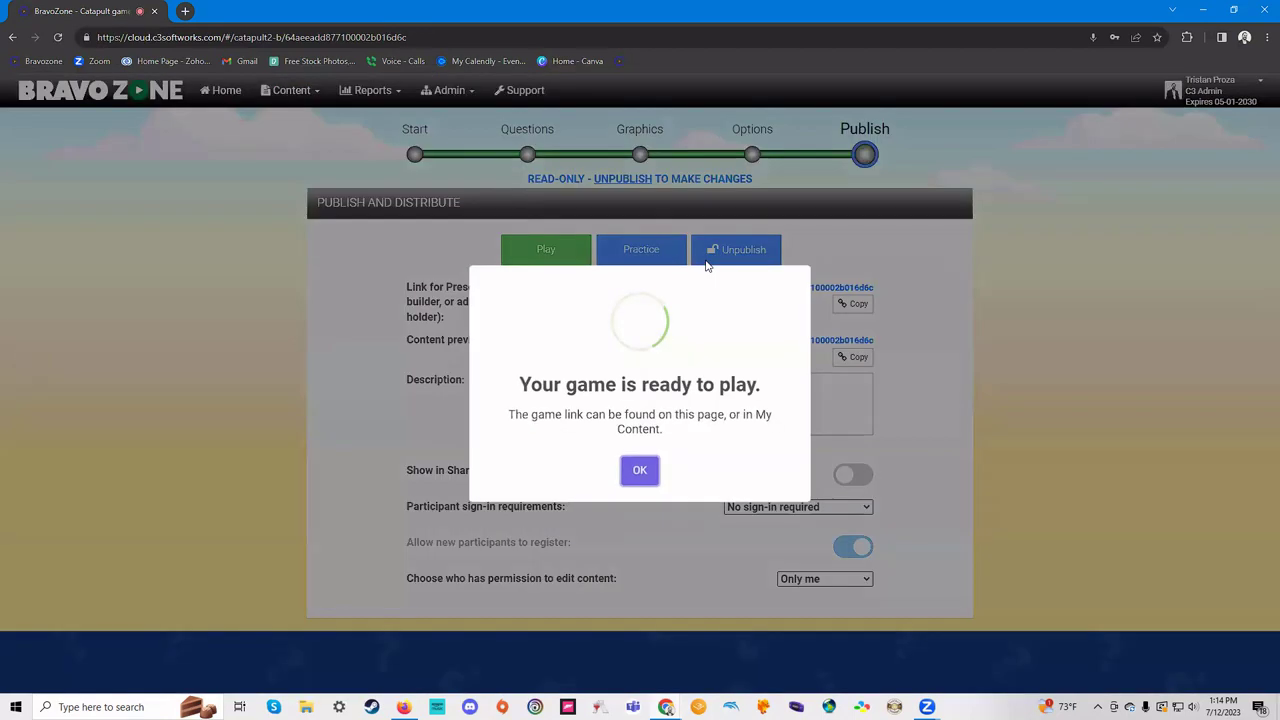
click(639, 470)
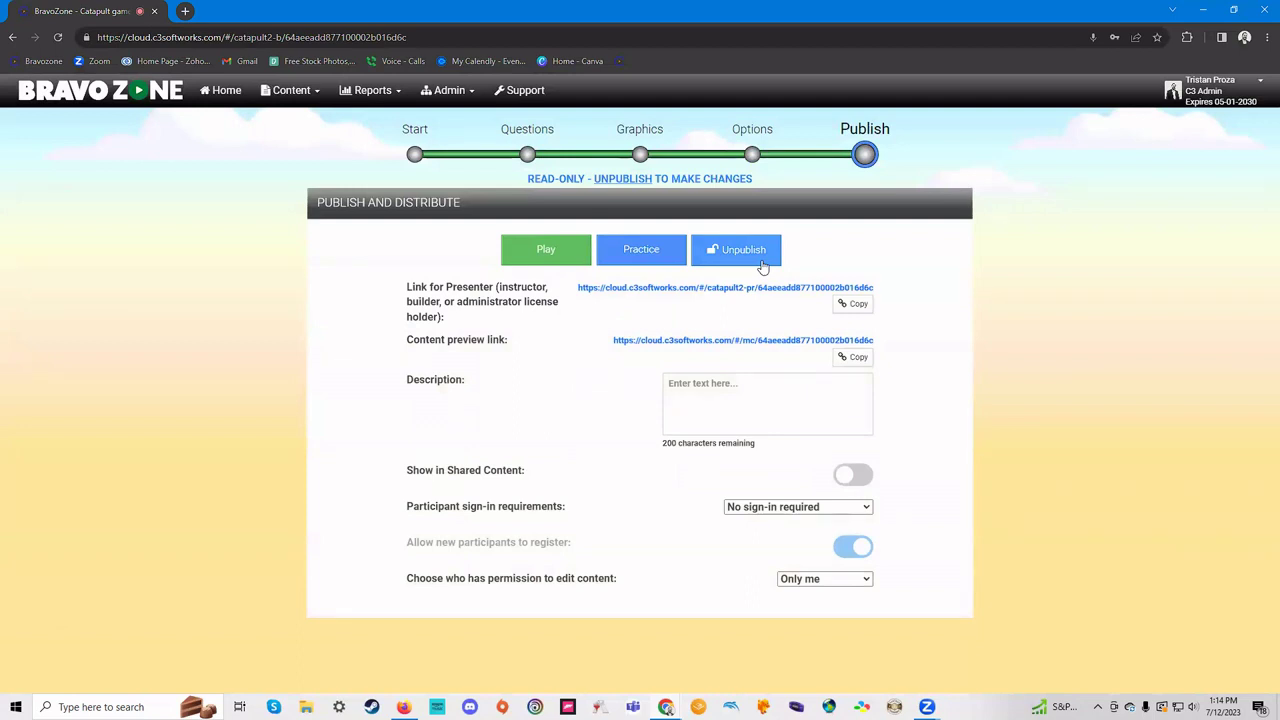
click(527, 154)
scroll(532, 377, down, 3)
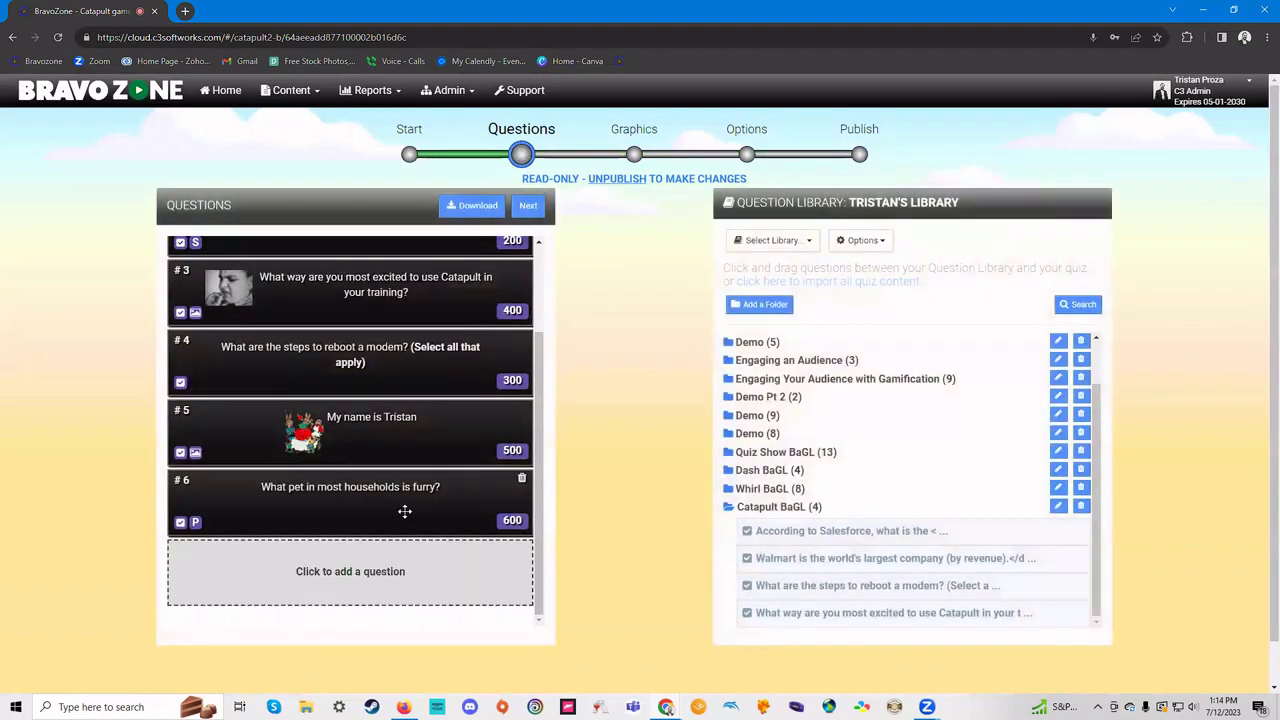
click(399, 571)
- Create poll question 'How are you today?' with the single answer 'Great' and save it
click(588, 370)
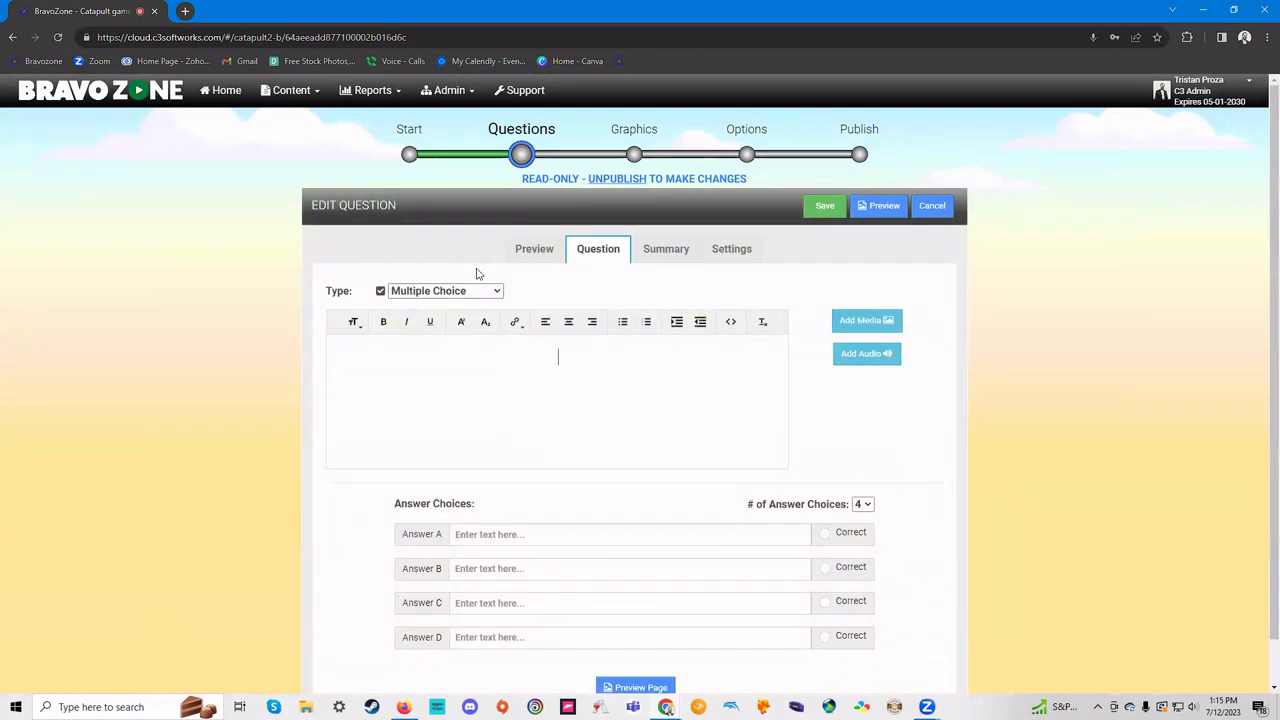
click(499, 293)
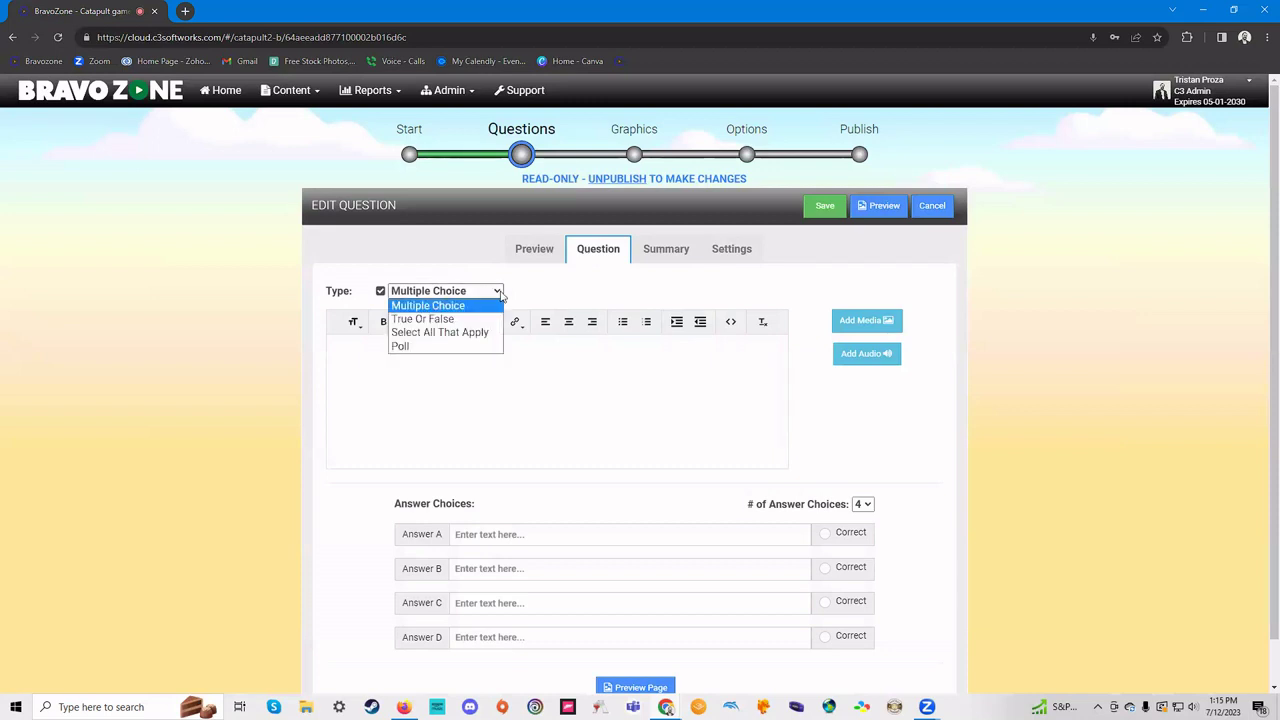
click(487, 346)
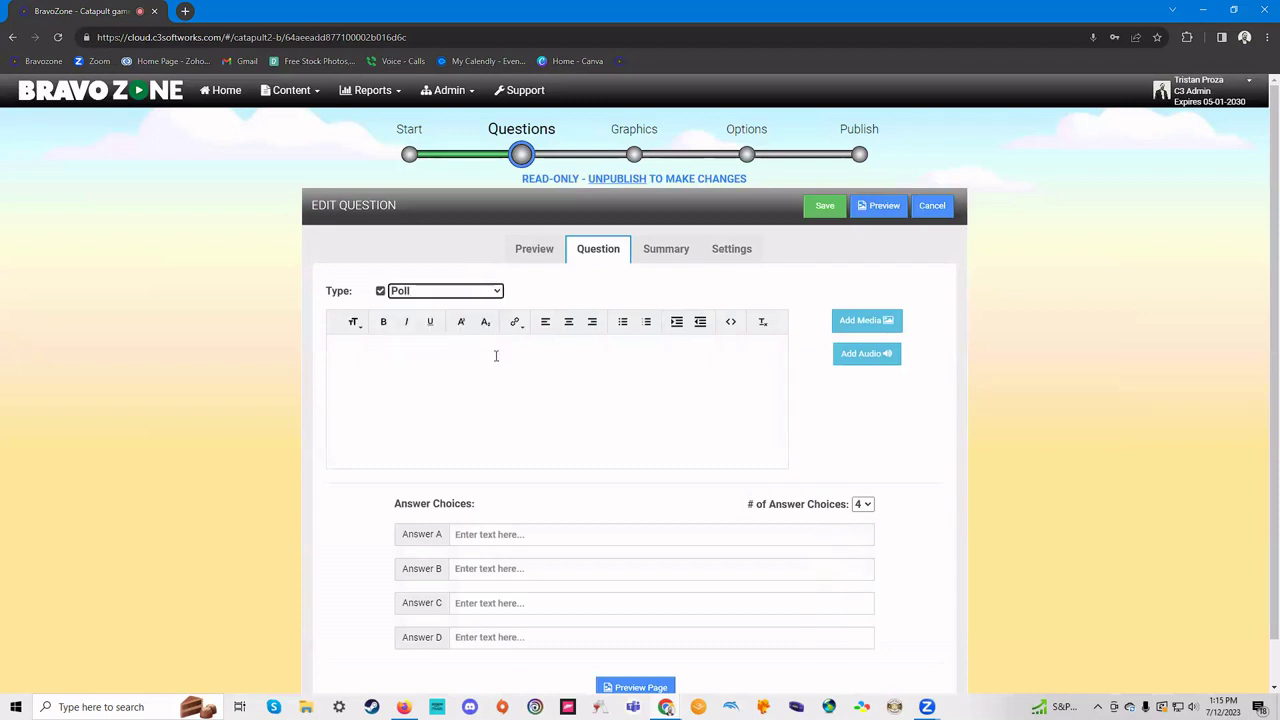
click(546, 357)
text(How are )
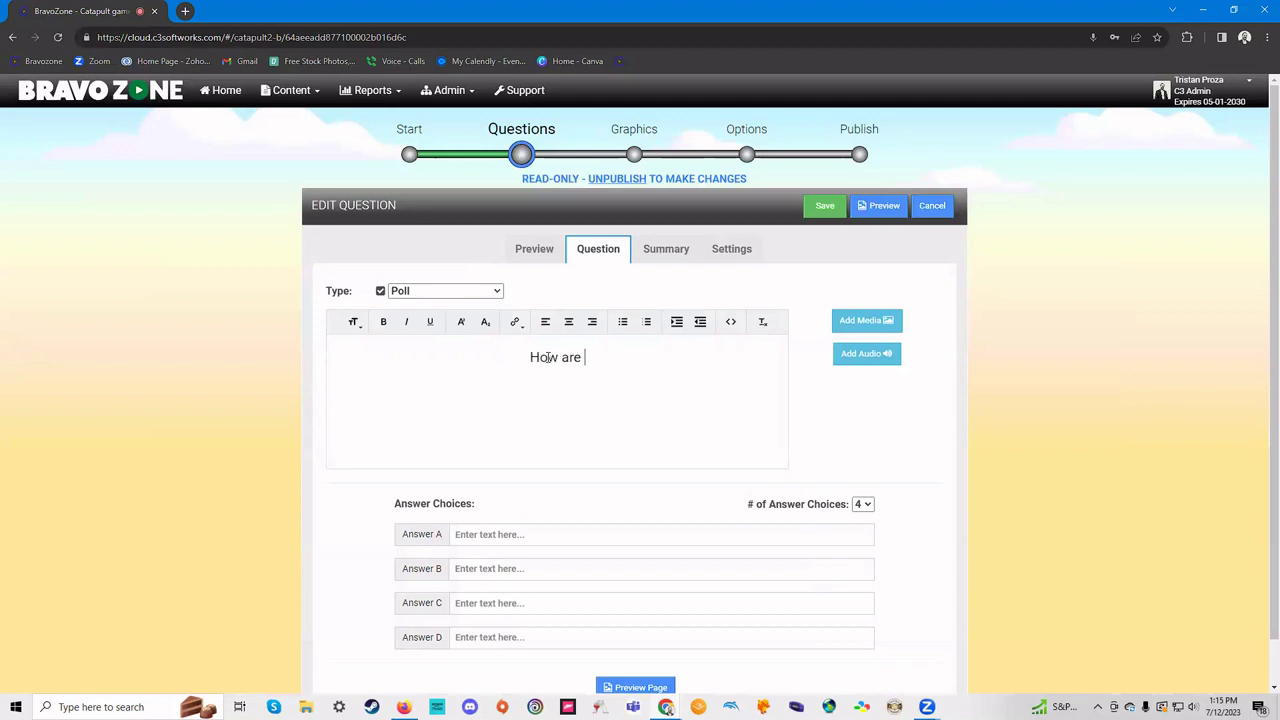
text(you today?)
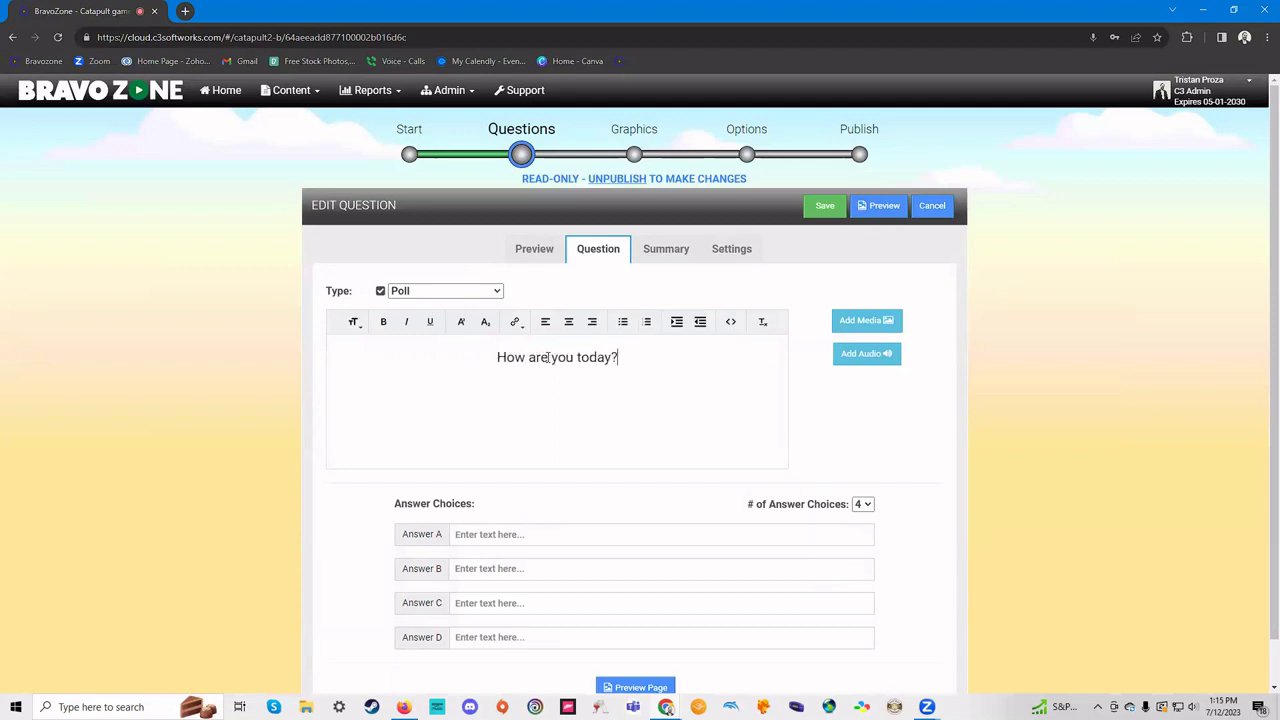
click(865, 504)
click(865, 518)
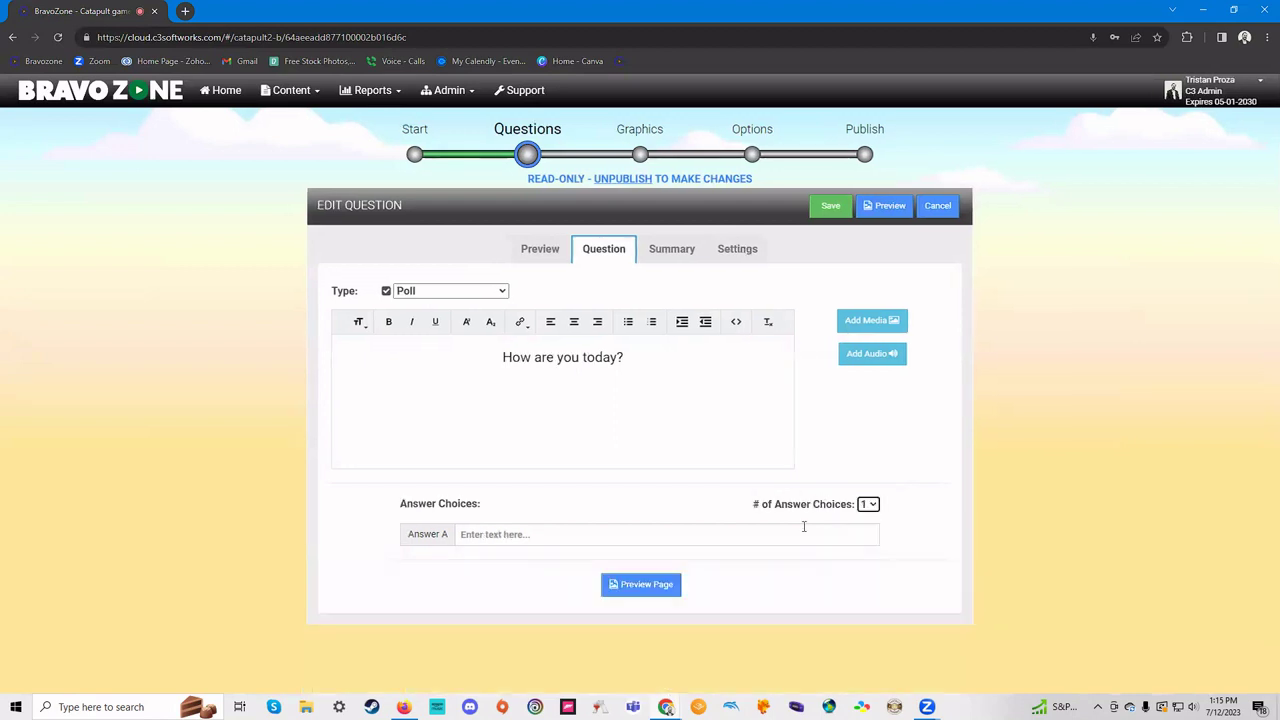
click(613, 534)
text(Great)
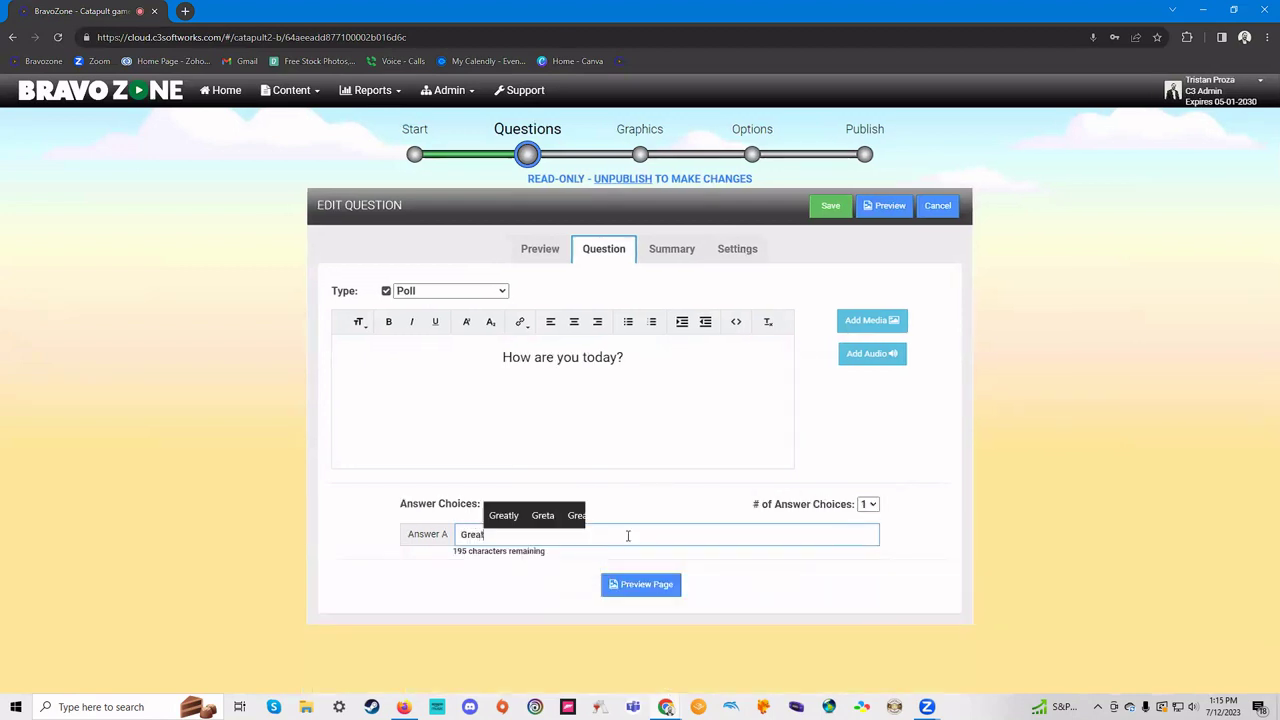
click(818, 205)
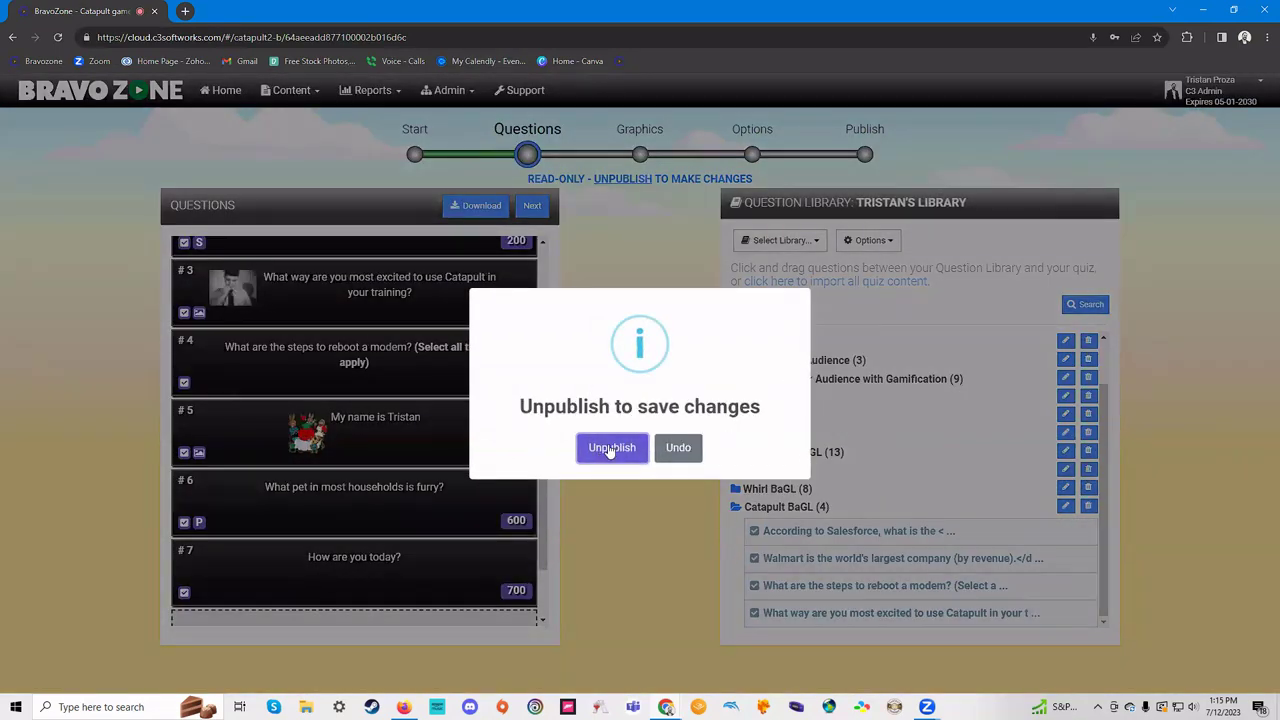
- Unpublish July BaGL to keep the new poll question, then return to the Publish step
click(609, 448)
scroll(611, 423, down, 1)
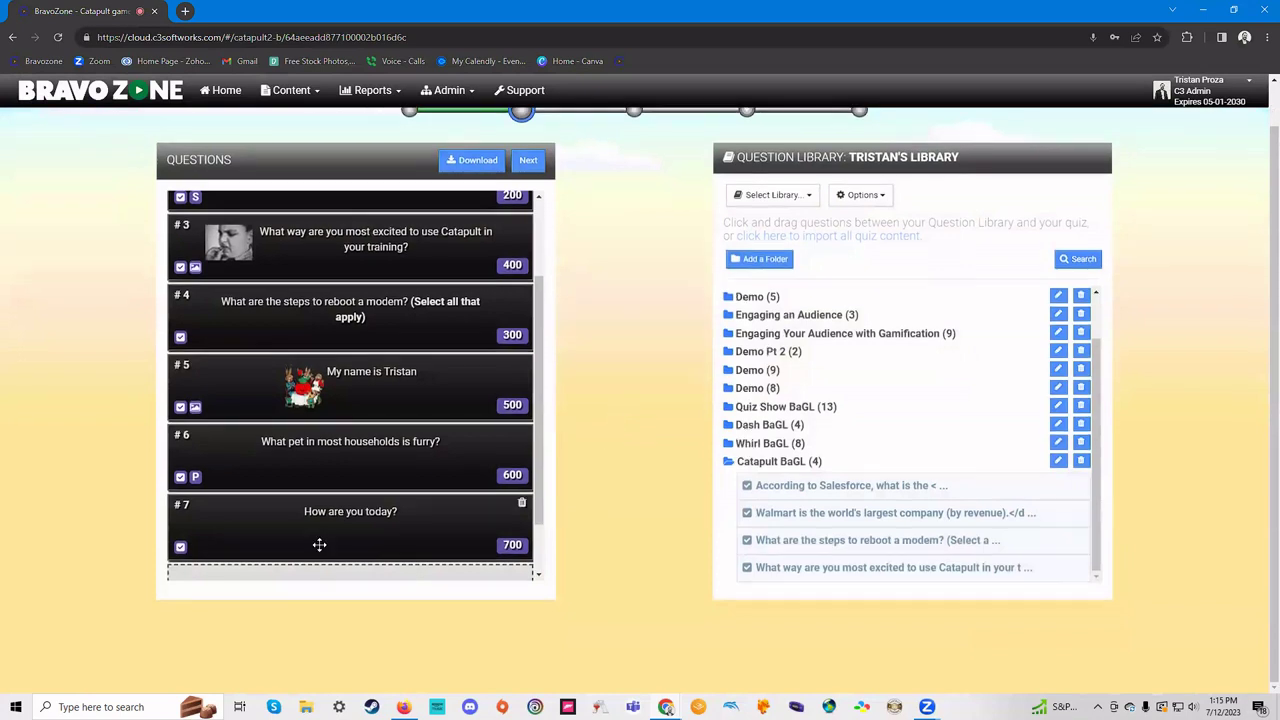
scroll(609, 203, up, 1)
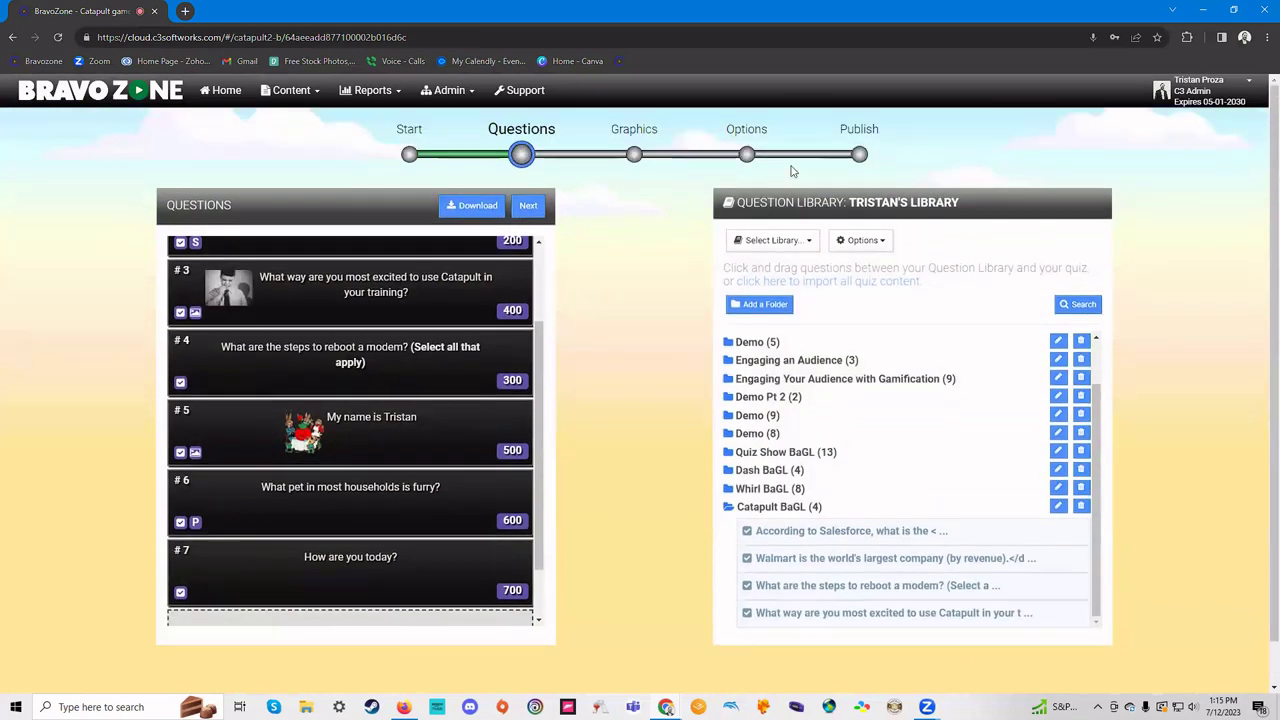
click(862, 155)
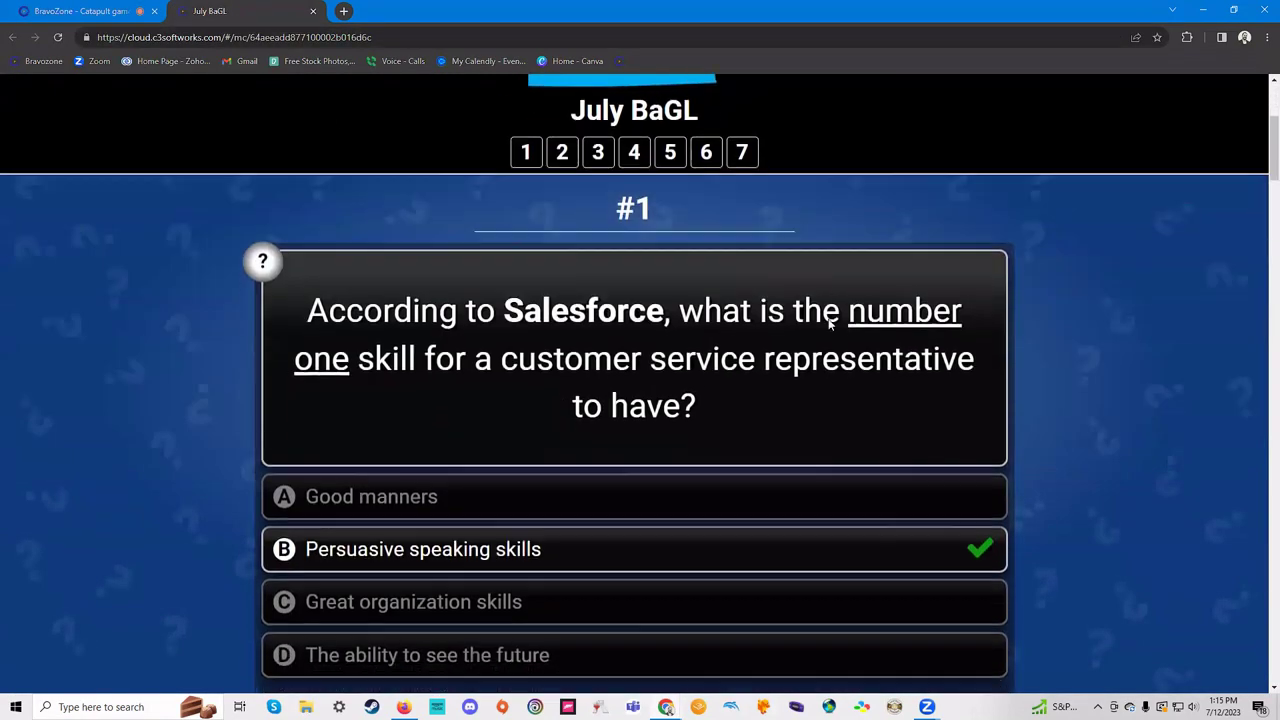
scroll(826, 329, up, 10)
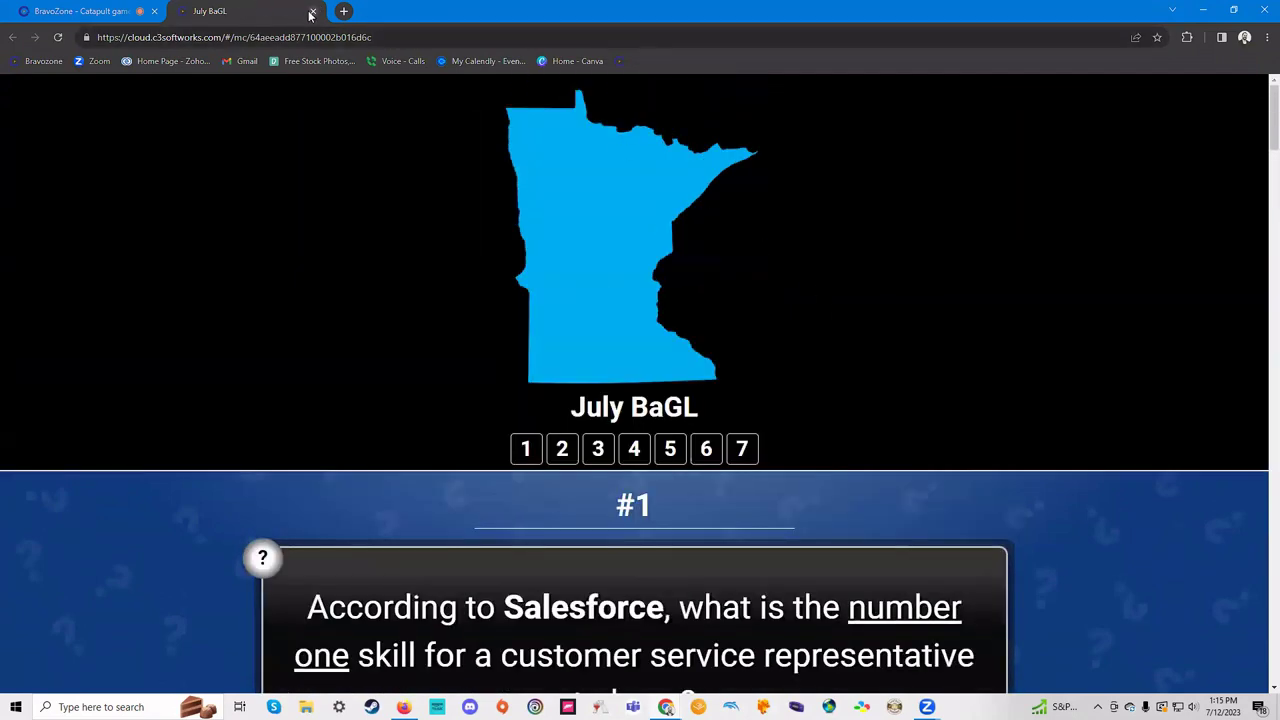
click(315, 12)
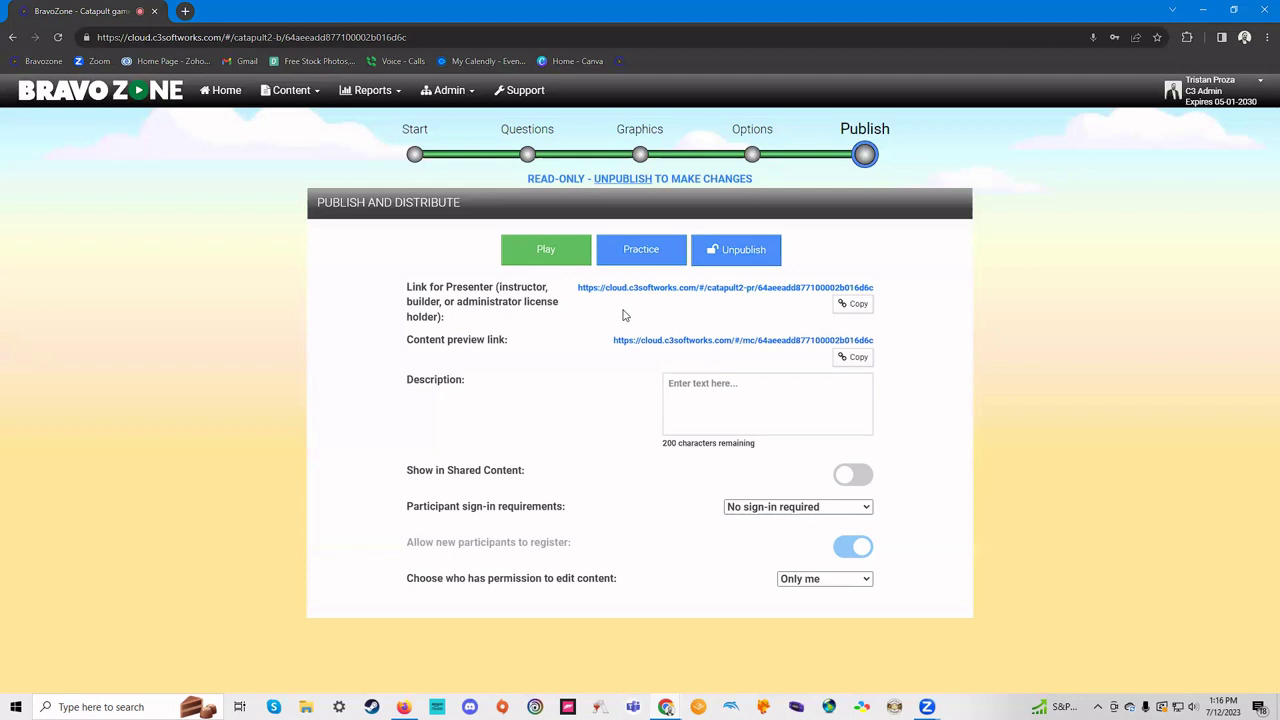
- Launch July BaGL with 2 teams, Red and Blue, with participants auto-assigned, and start it
click(542, 248)
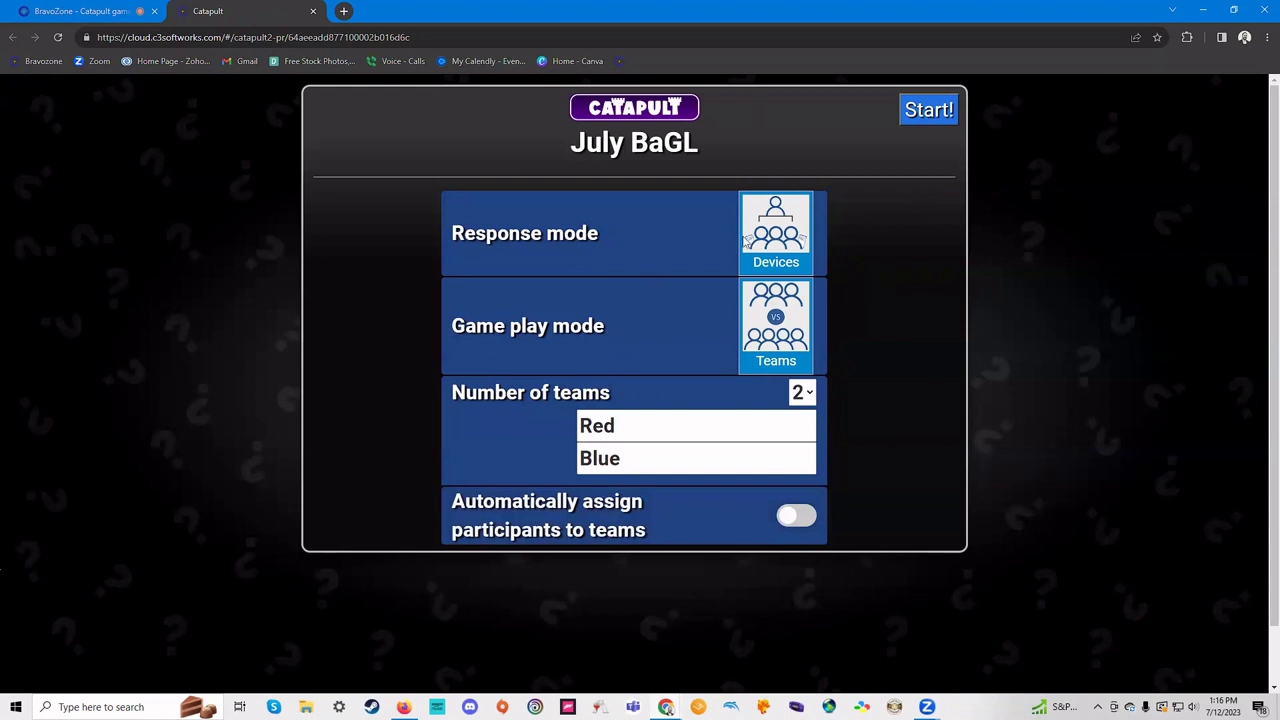
click(803, 395)
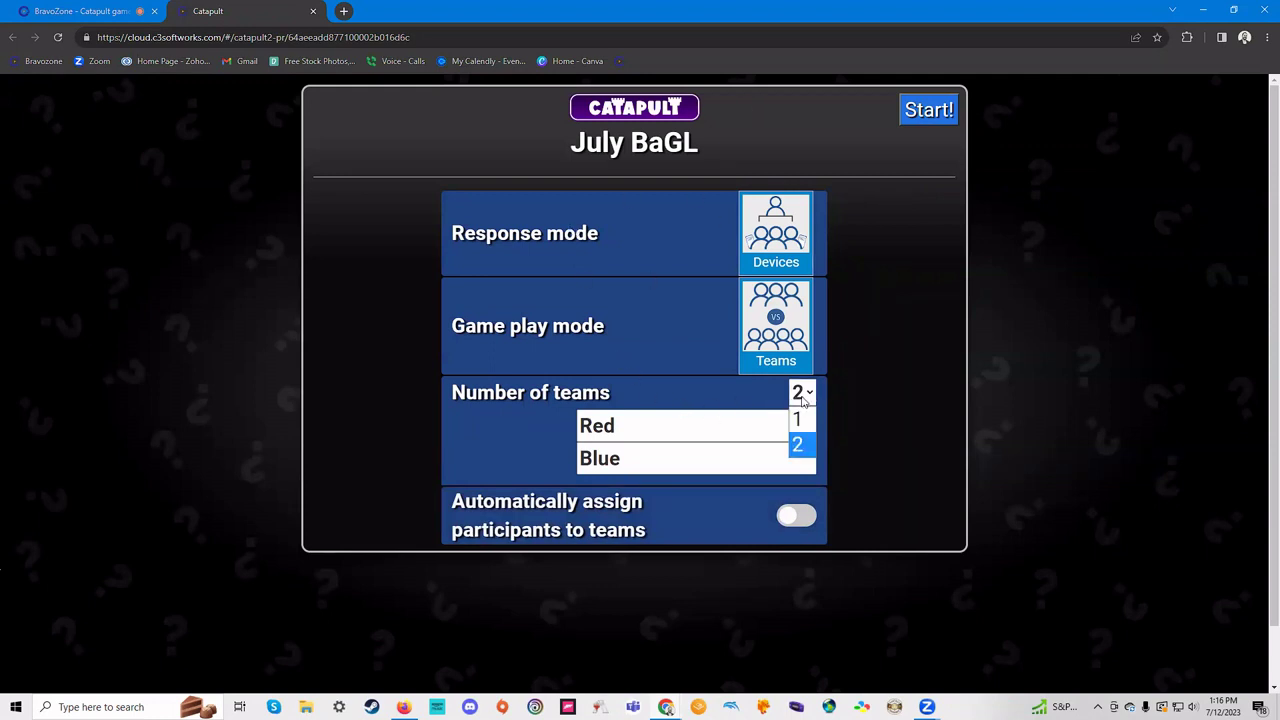
click(803, 395)
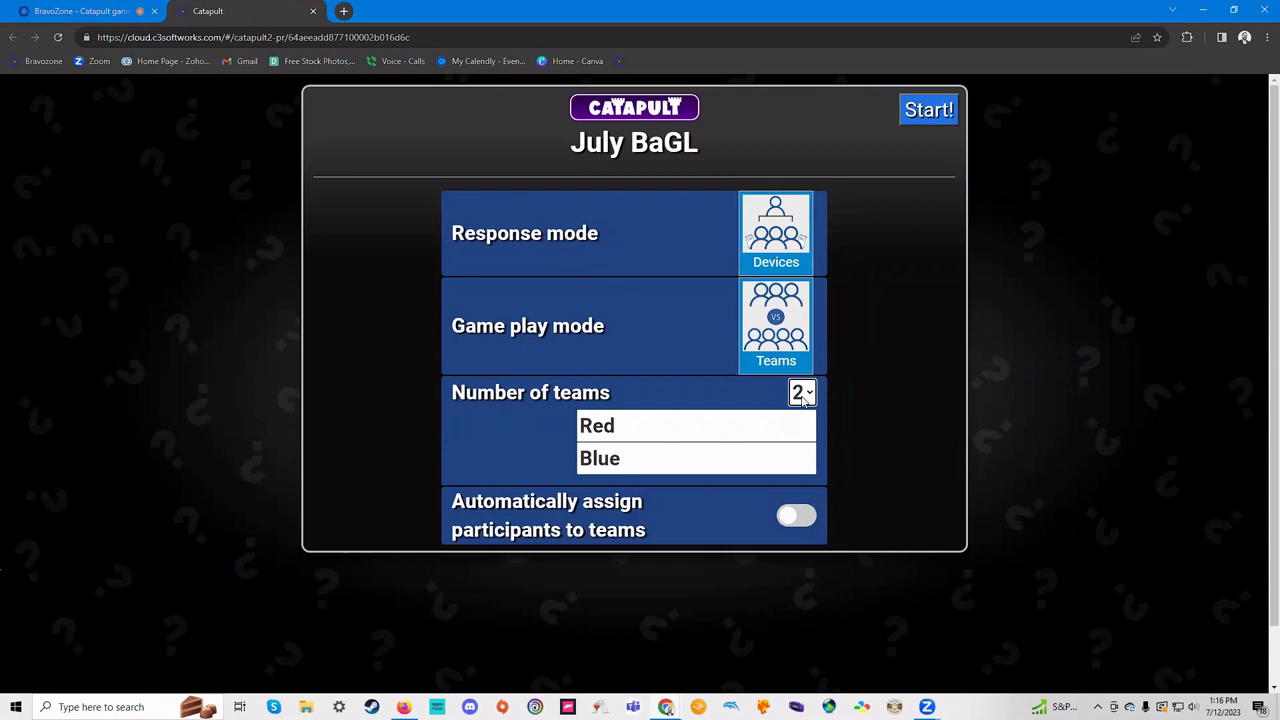
click(628, 432)
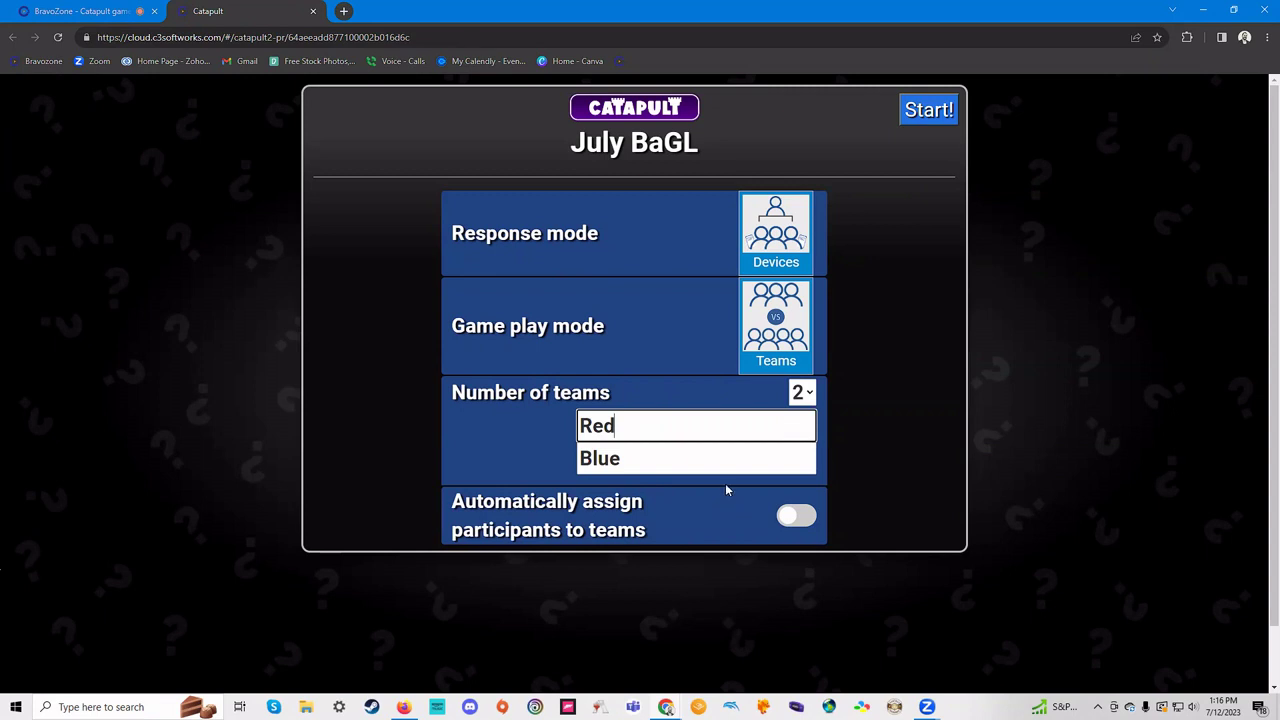
click(786, 518)
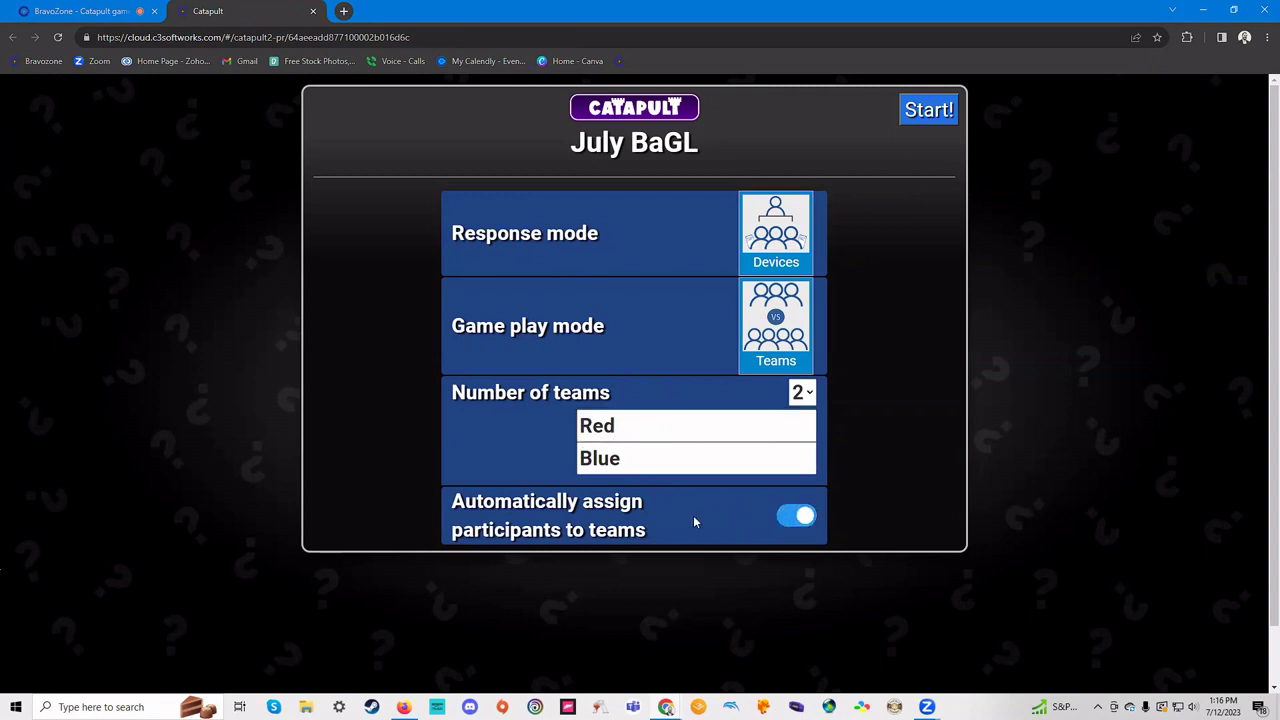
click(929, 113)
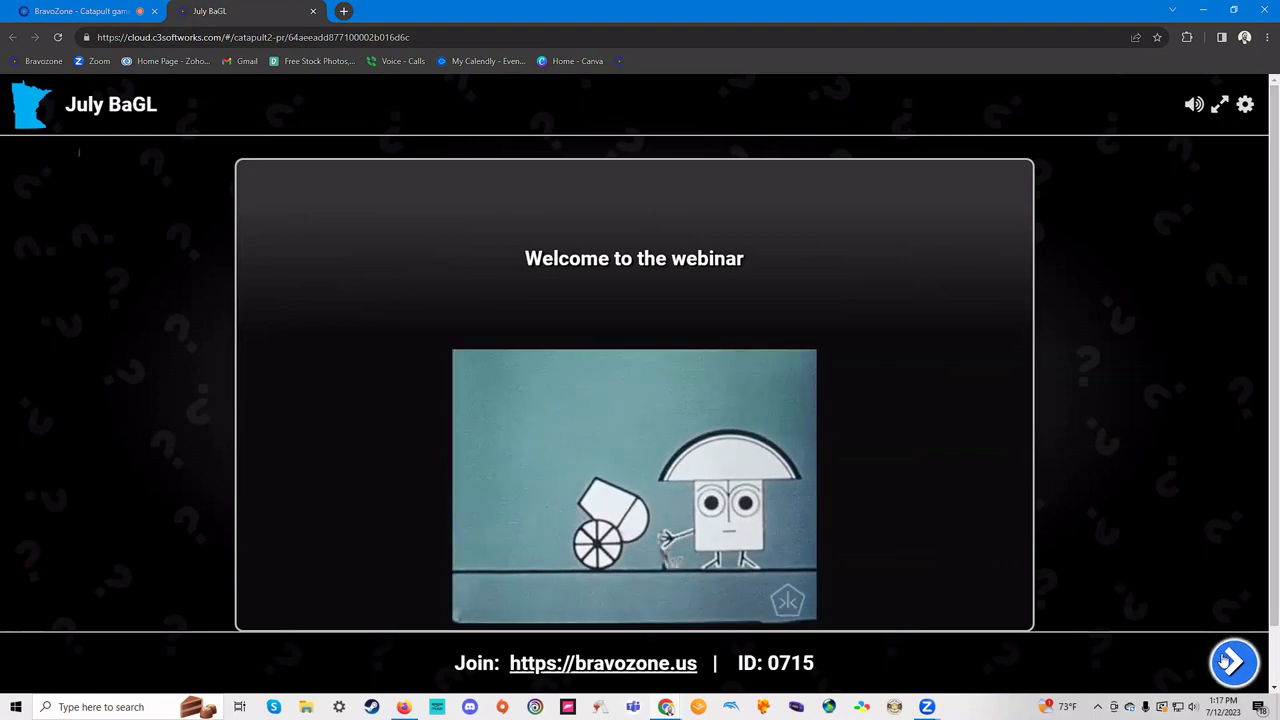
- Advance from the welcome slide to the QR-code join screen for game ID 0715
click(1232, 662)
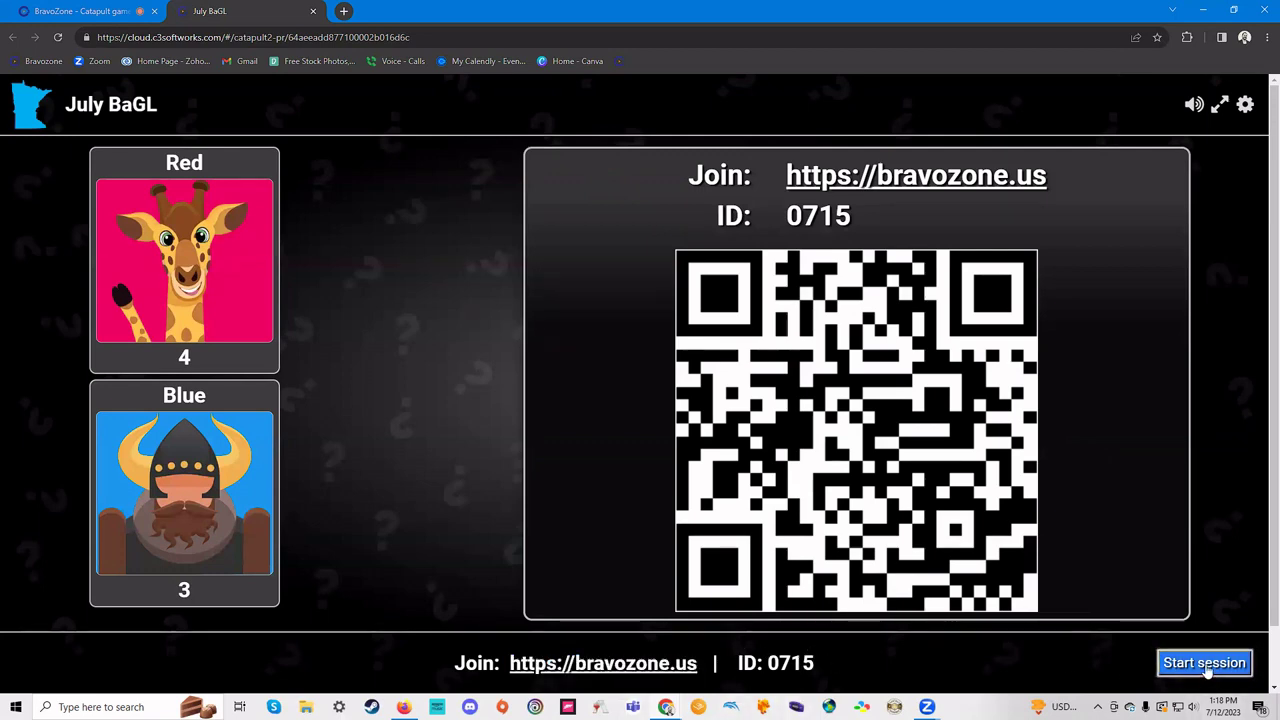
- Start the session, launch the Salesforce customer-service poll and check who still needs to answer
click(1204, 663)
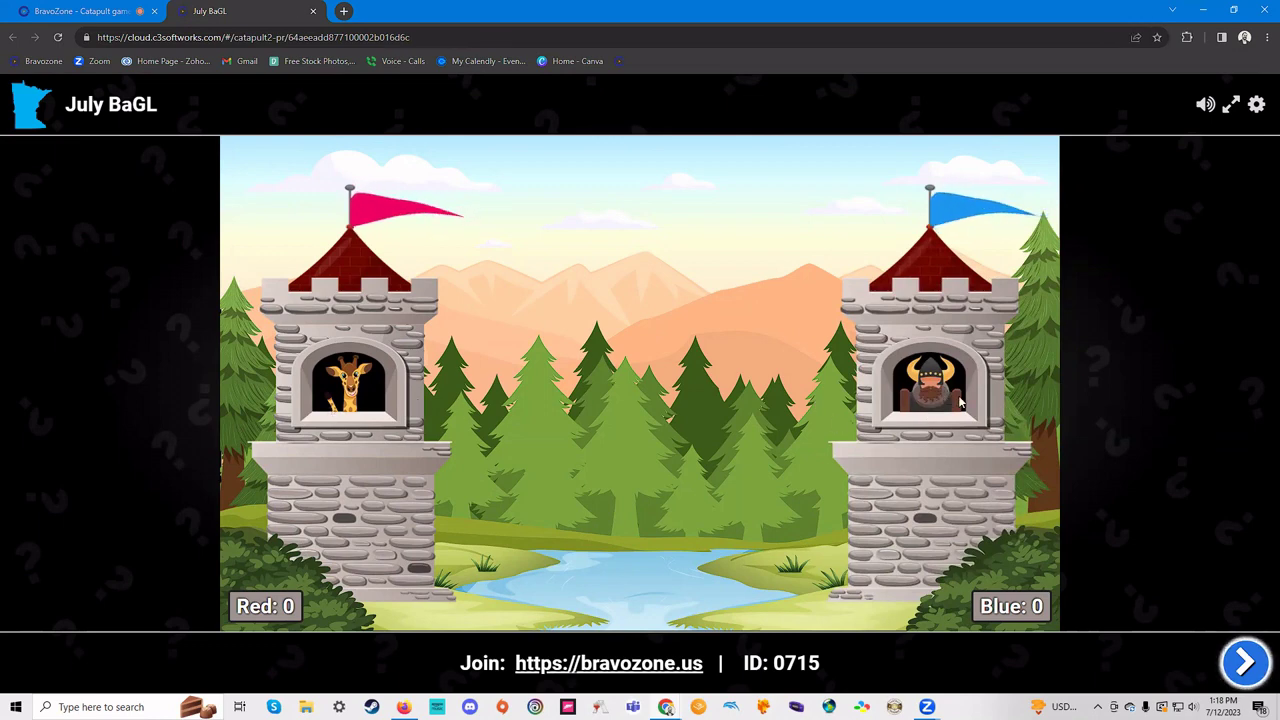
click(1240, 664)
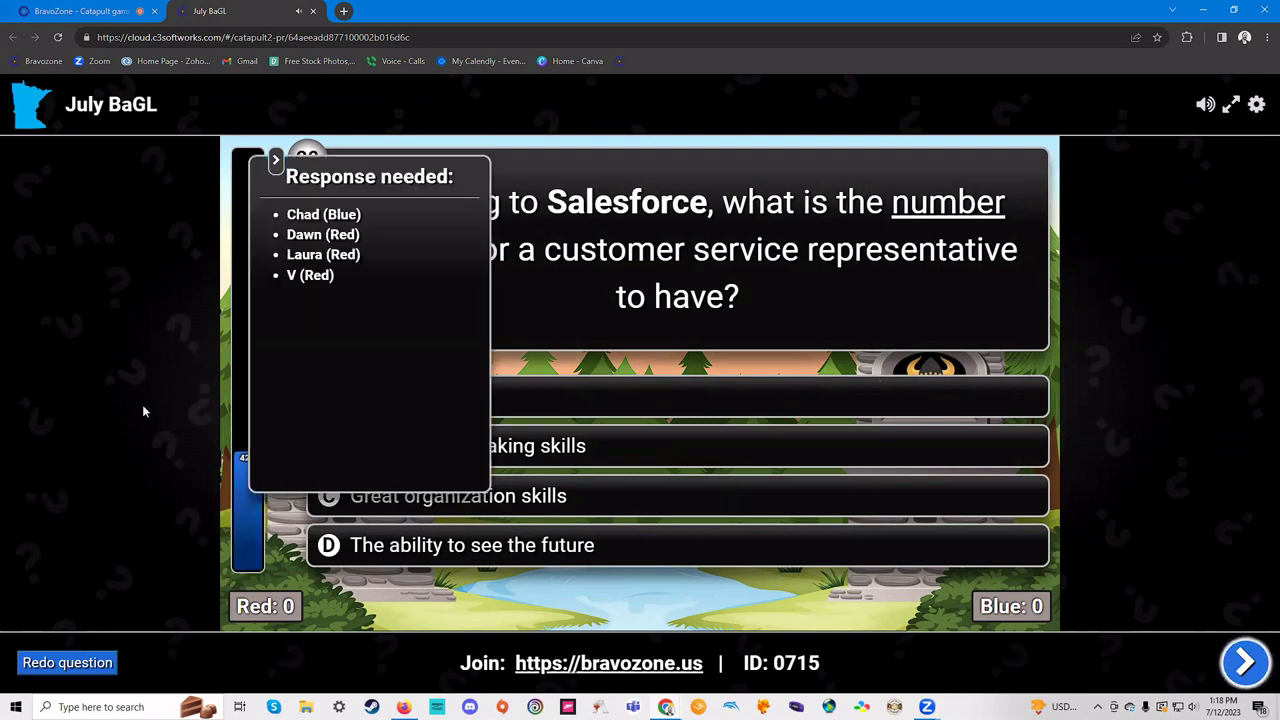
mouse_move(258, 415)
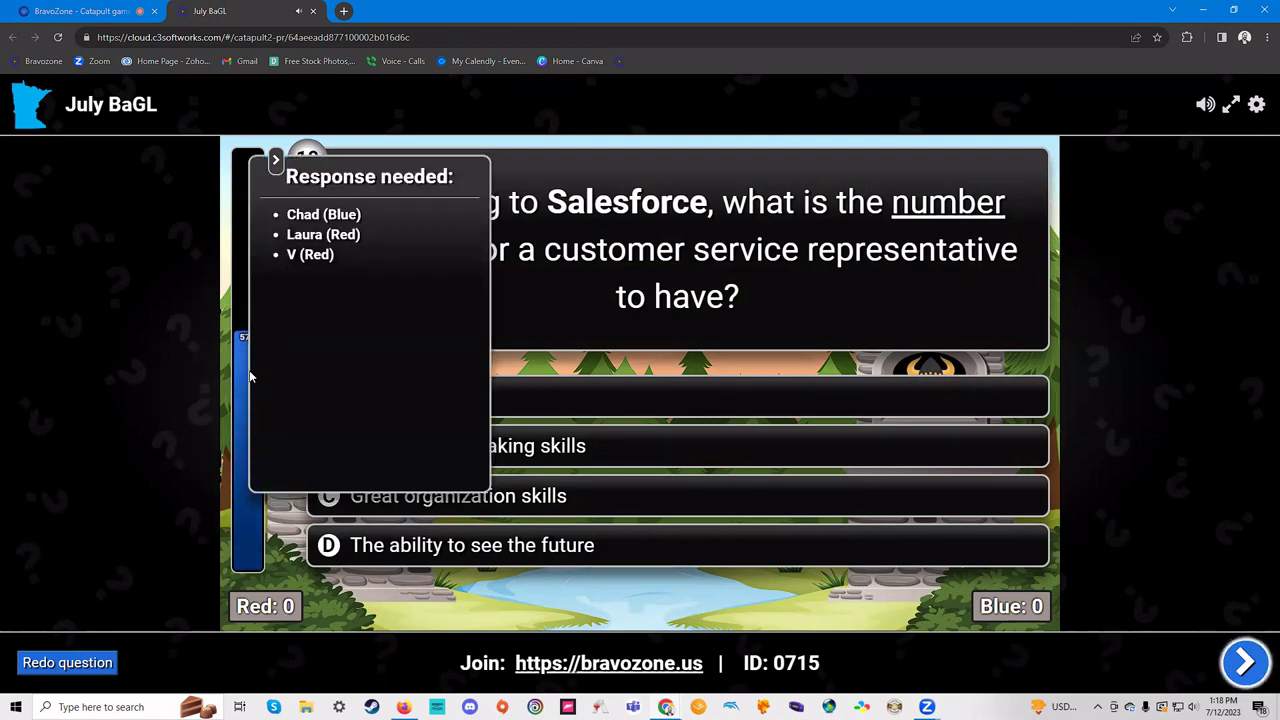
mouse_move(240, 278)
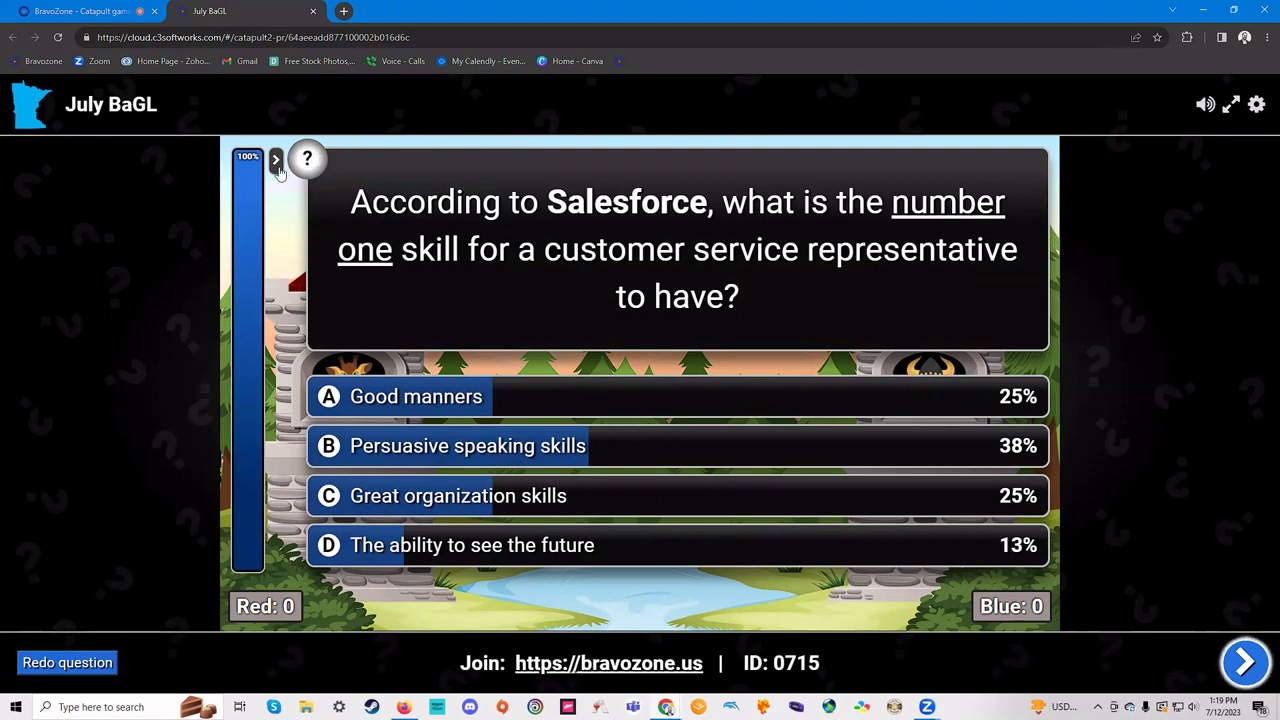
- Glance at the leaderboard, then reveal Persuasive speaking skills and its explanation
click(276, 163)
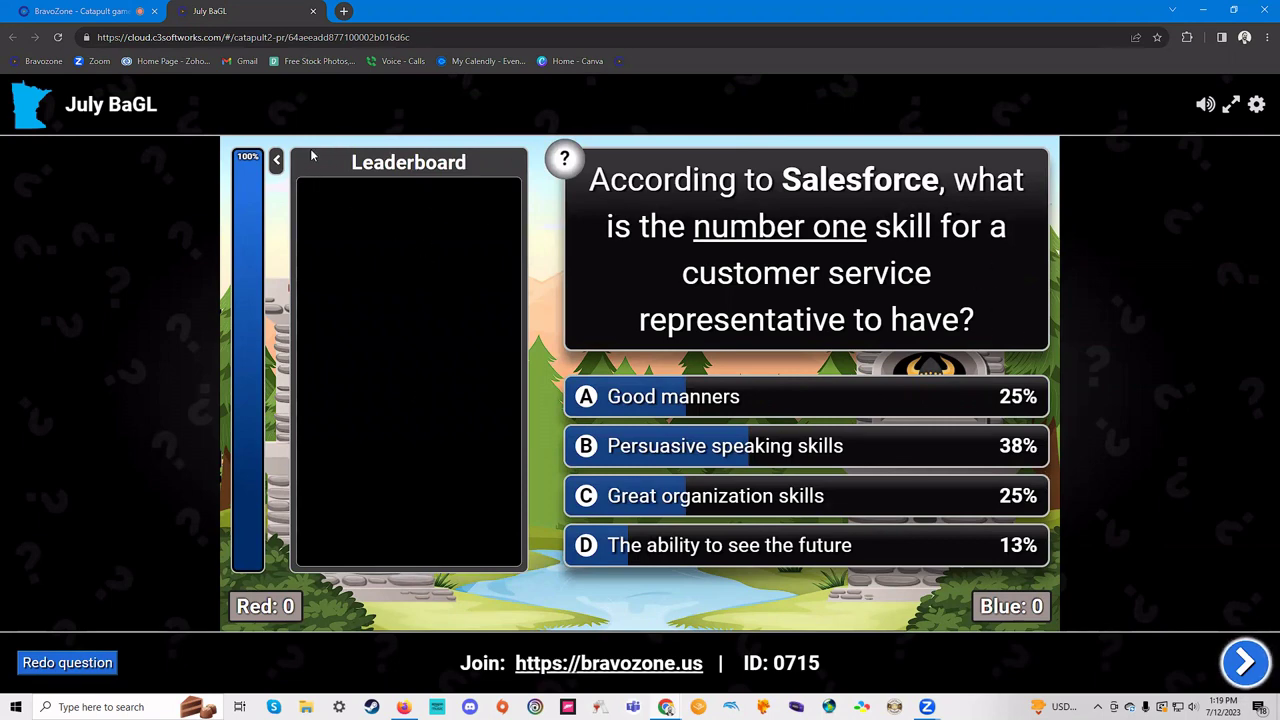
click(276, 163)
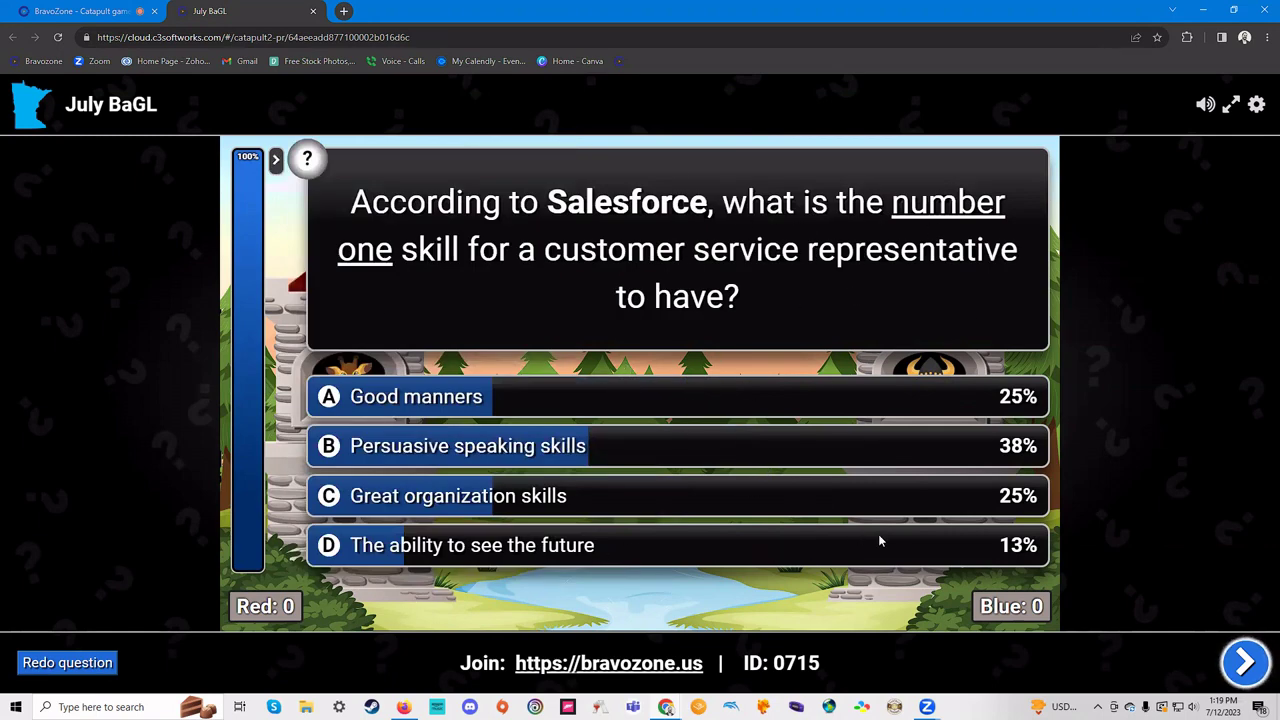
click(1238, 678)
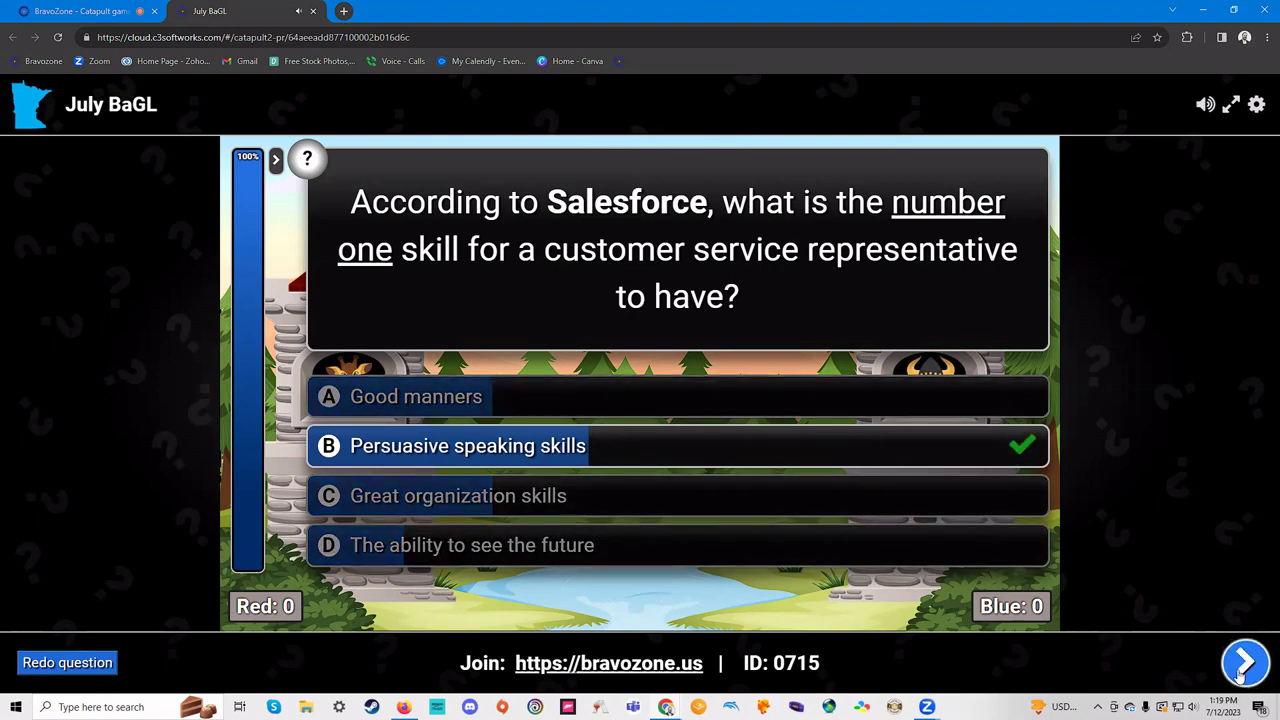
click(1240, 678)
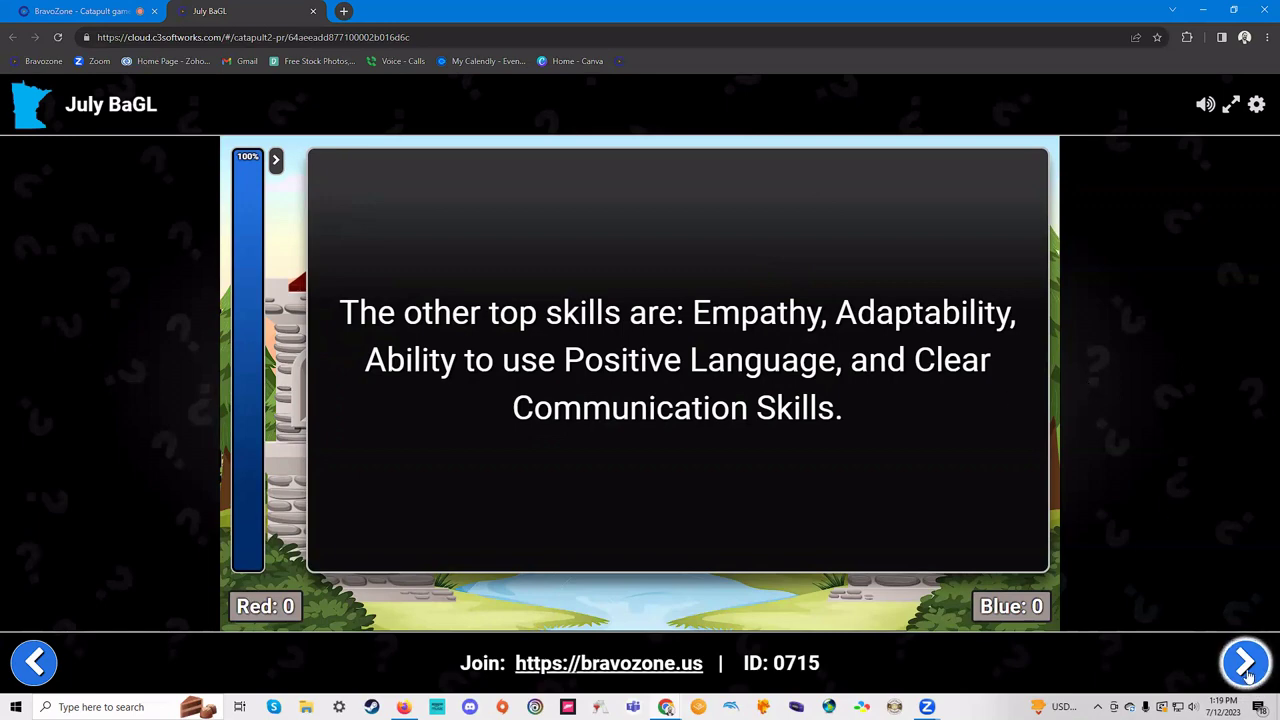
- Advance past Team Blue's attack choice to the Walmart true/false question
click(1248, 676)
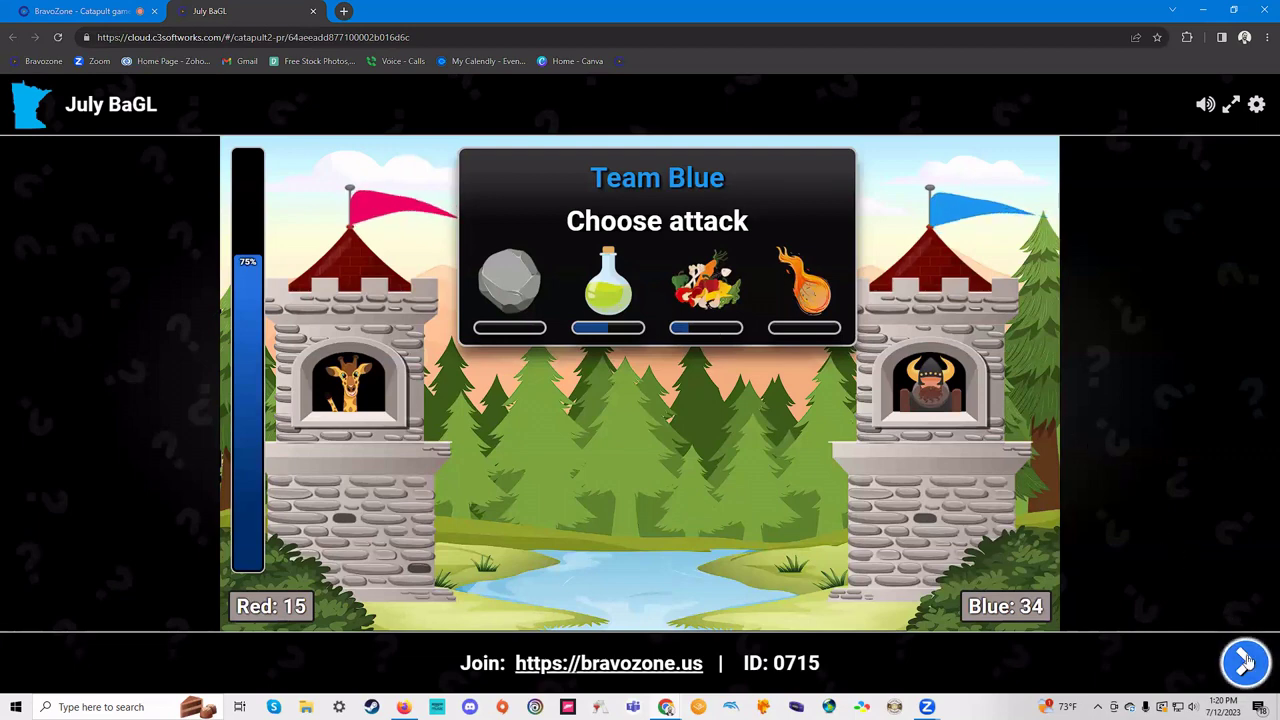
click(1245, 661)
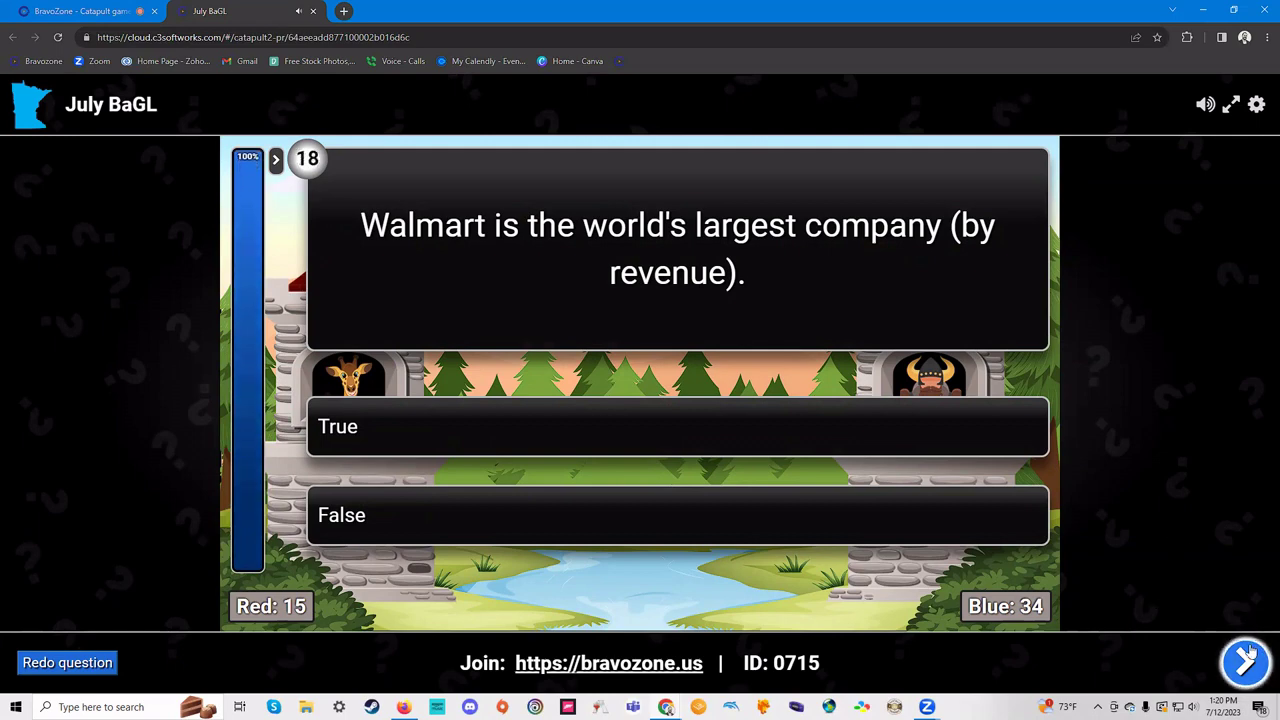
- Reveal True with the $622 billion Walmart fact, then advance past Team Red's attack
click(1247, 658)
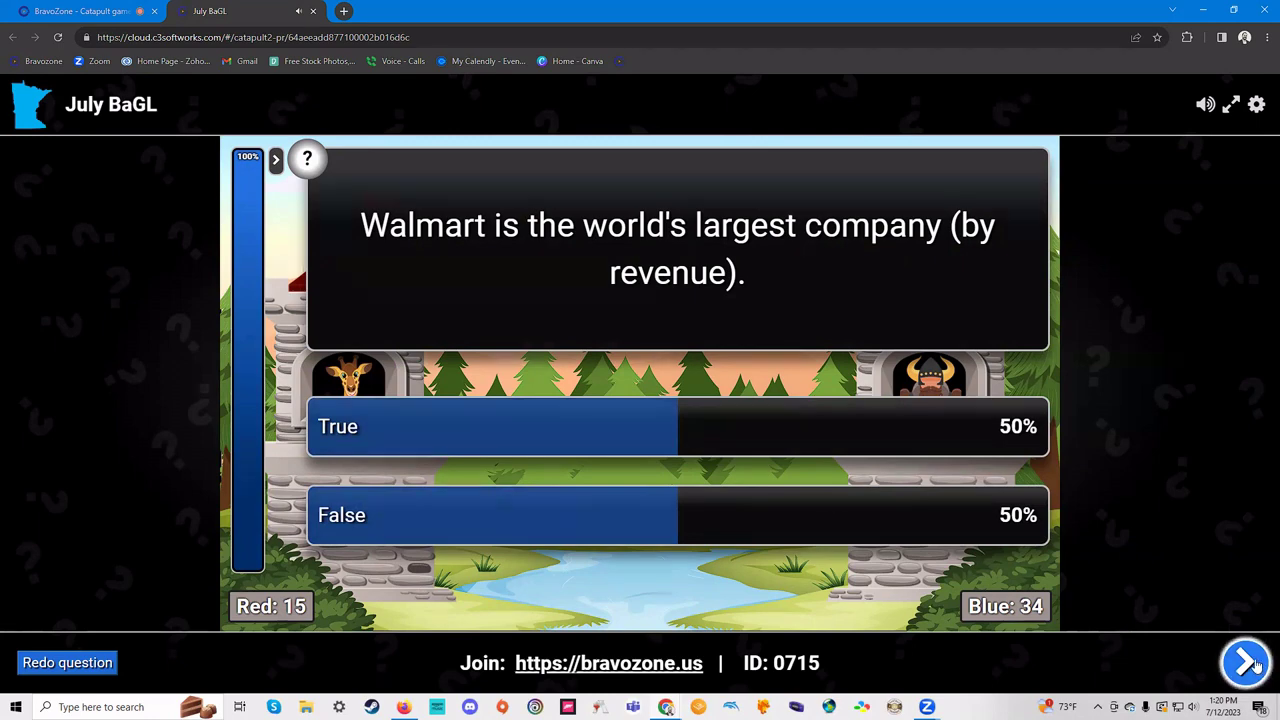
click(1255, 666)
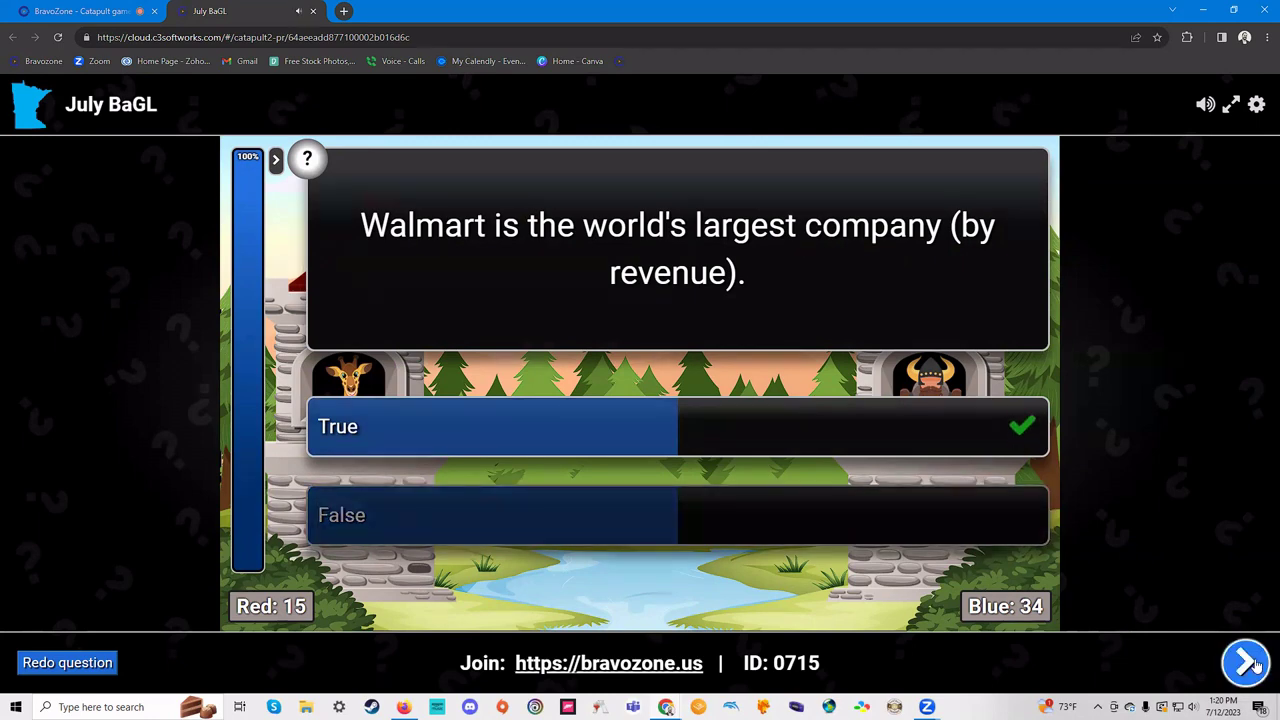
click(1255, 666)
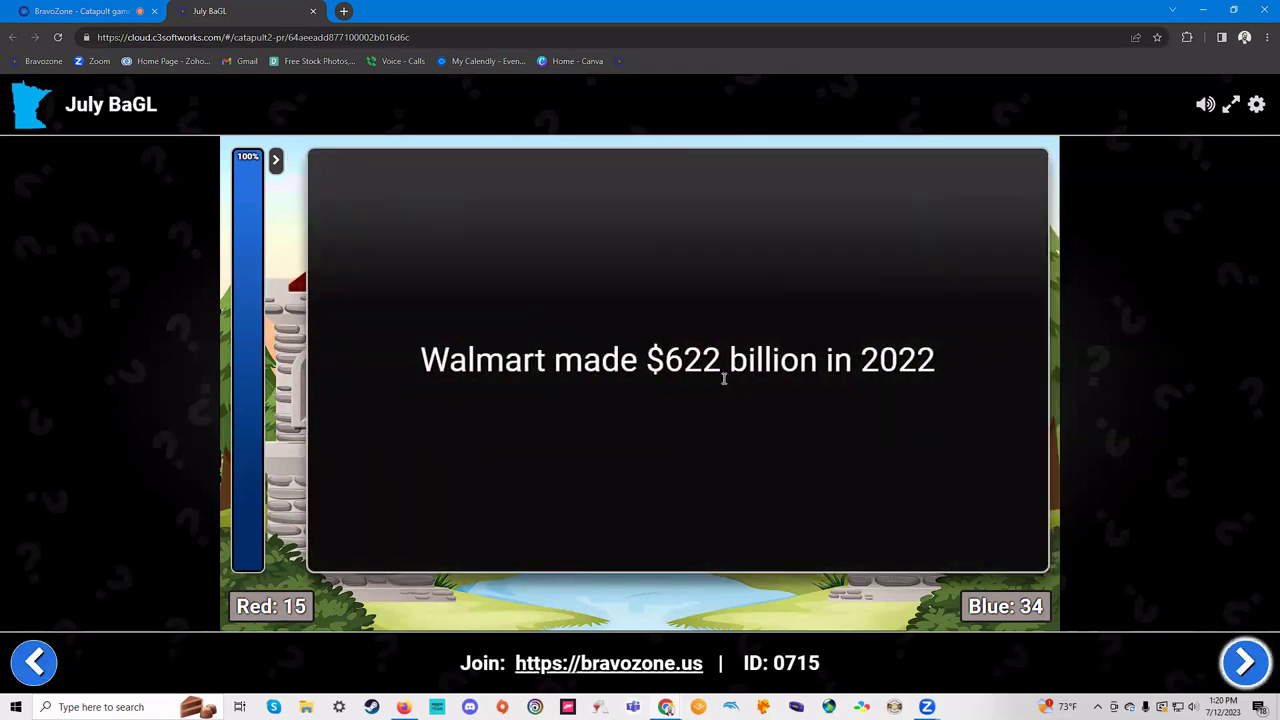
click(1250, 660)
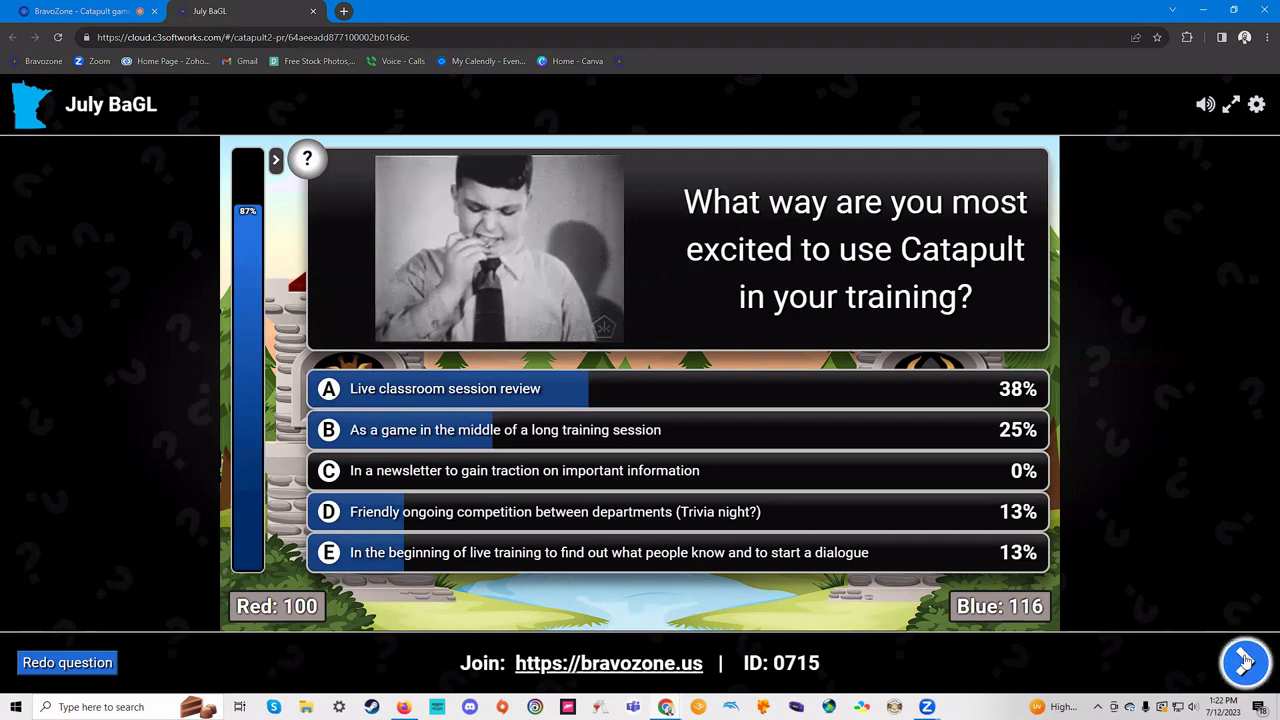
- Advance through Team Blue's attack choice to the 400-point Question 4
click(1245, 660)
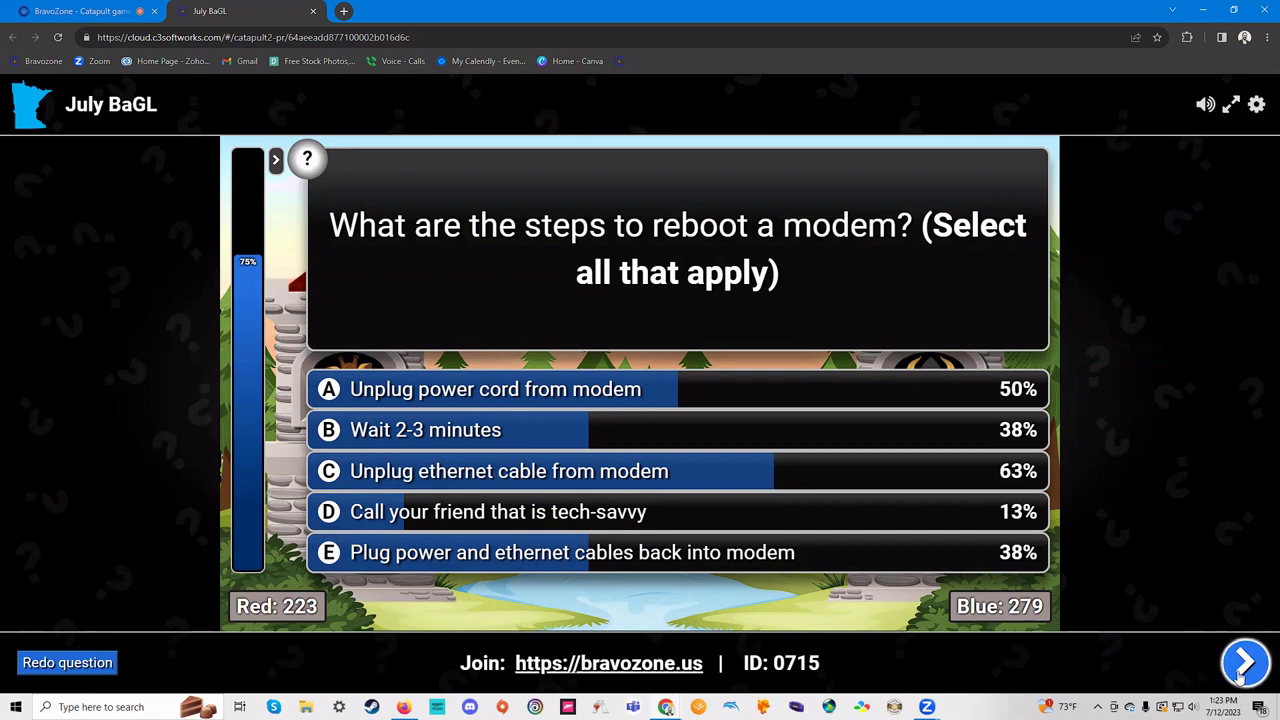
- Reveal A, B, C and E as the correct reboot steps, excluding the tech-savvy friend
click(1240, 674)
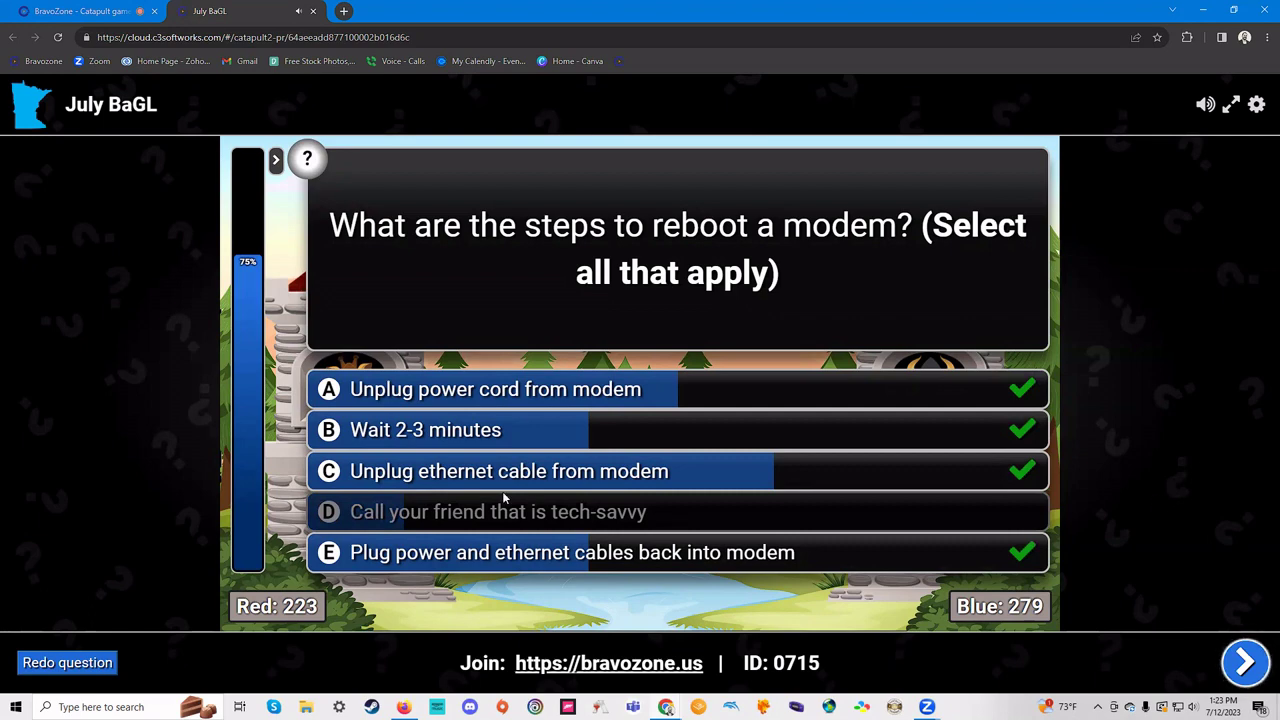
- Award Team Blue its points, reaching 329, and launch its catapult at the red tower
click(1245, 668)
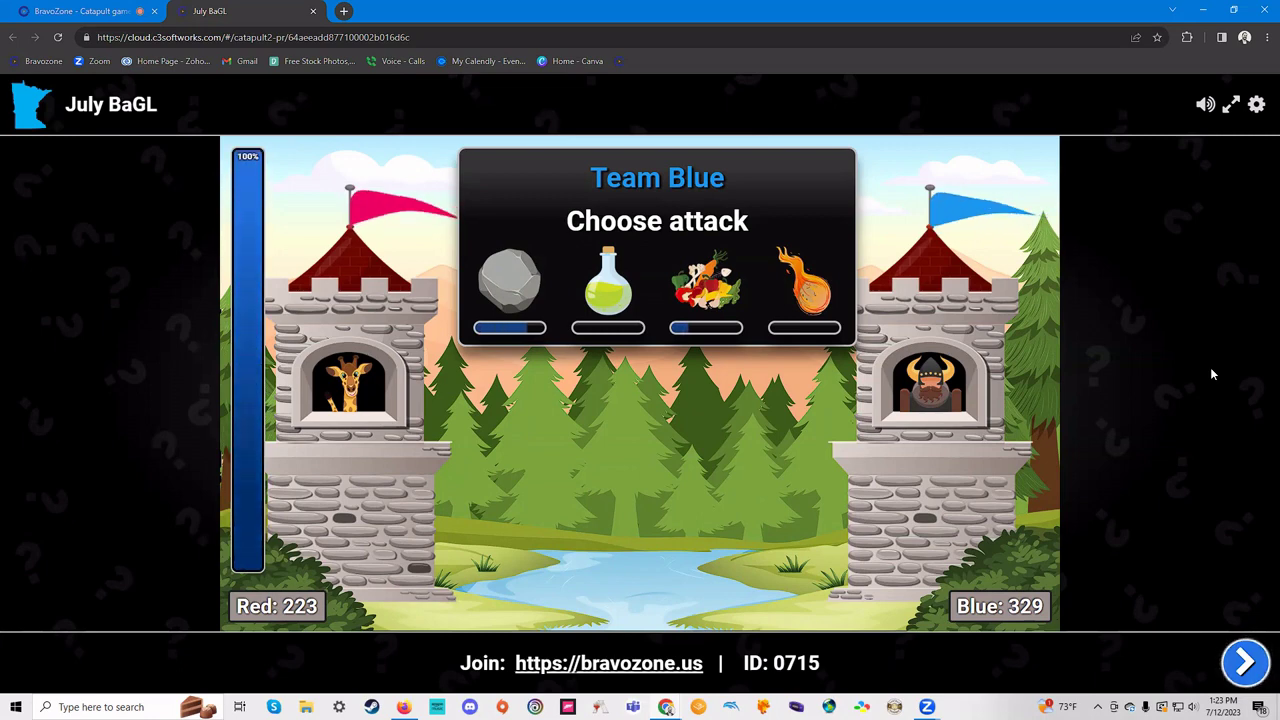
click(1252, 656)
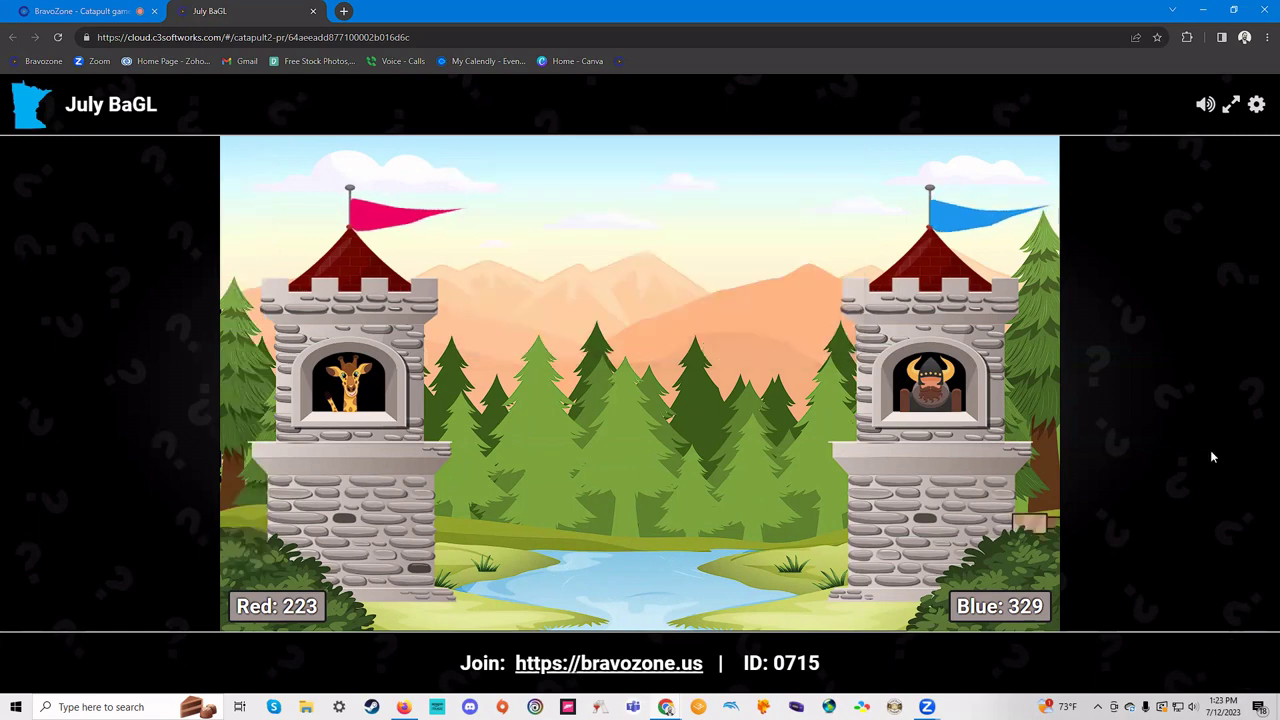